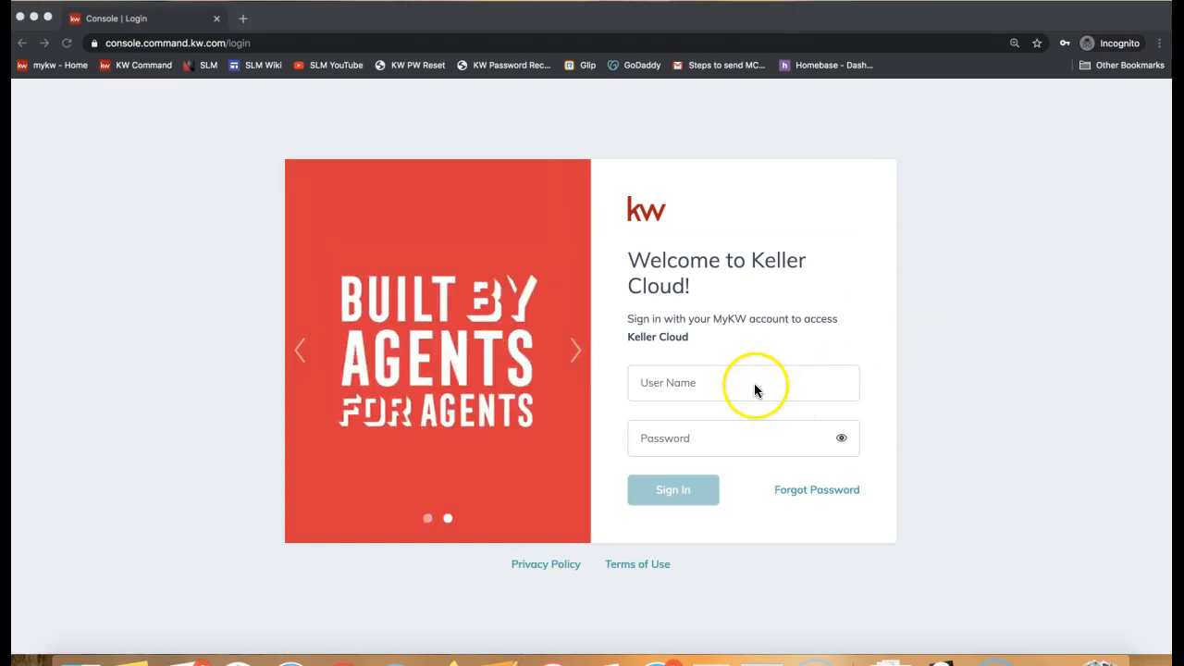
Enter agent.kw.com in the browser address bar.
left_click(185, 46)
type("agent")
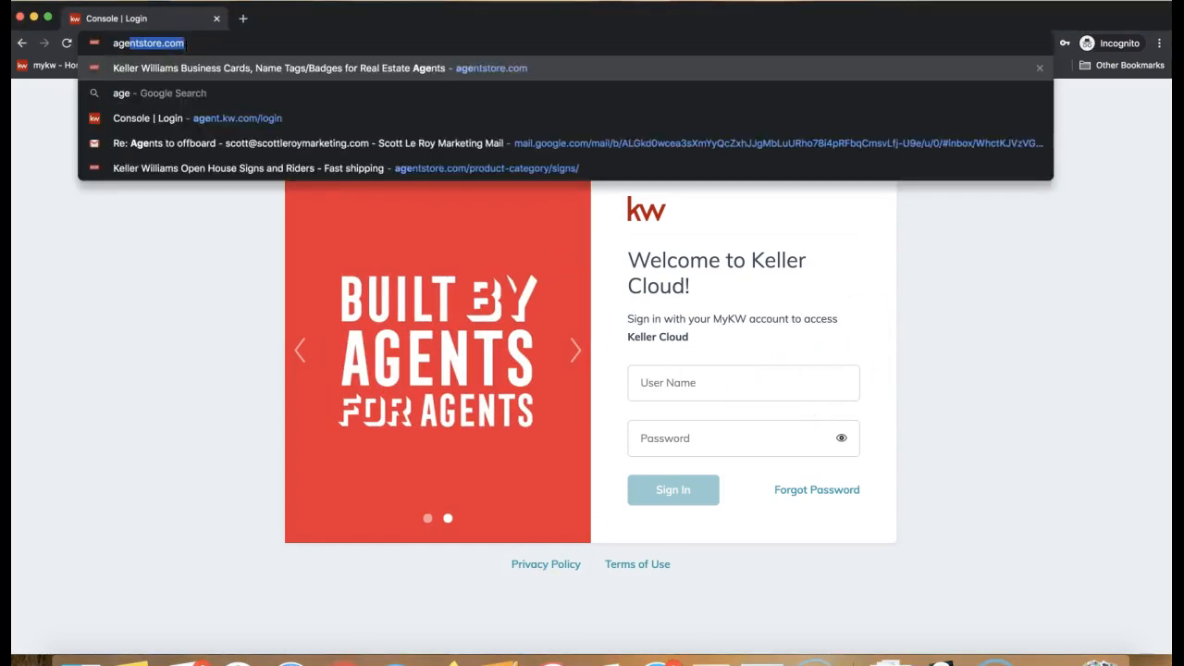
key("BackSpace")
key("BackSpace")
type("nt.wk")
key("BackSpace")
key("BackSpace")
type("k.")
key("BackSpace")
type("w.com")
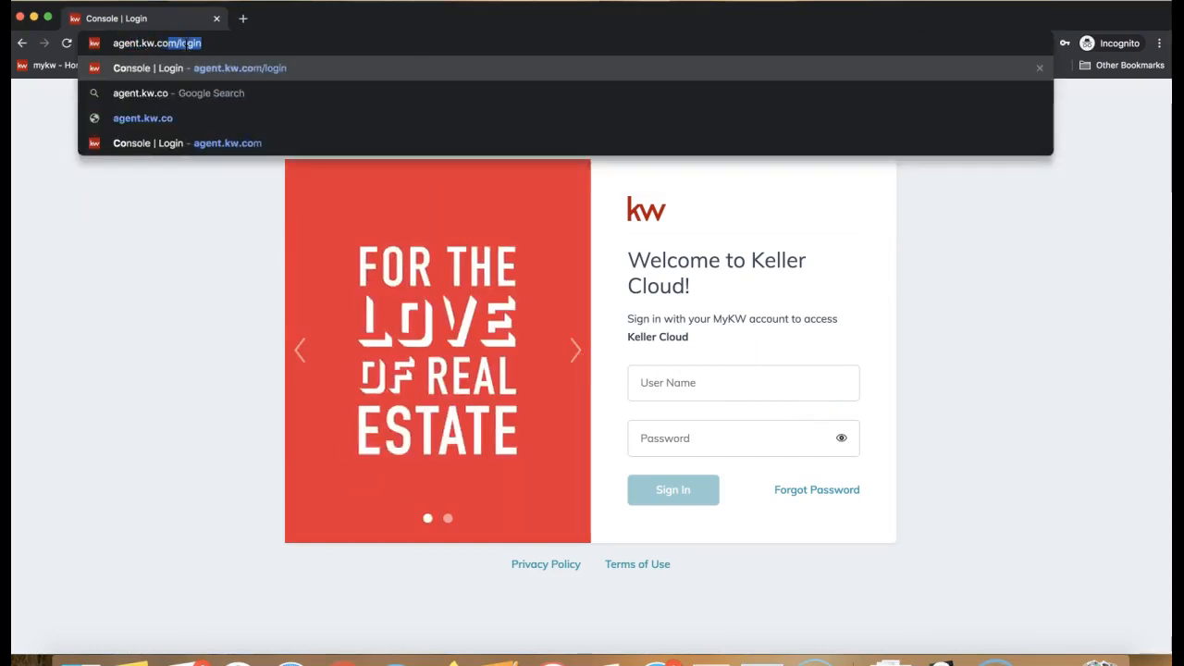
key("Delete")
key("super+a")
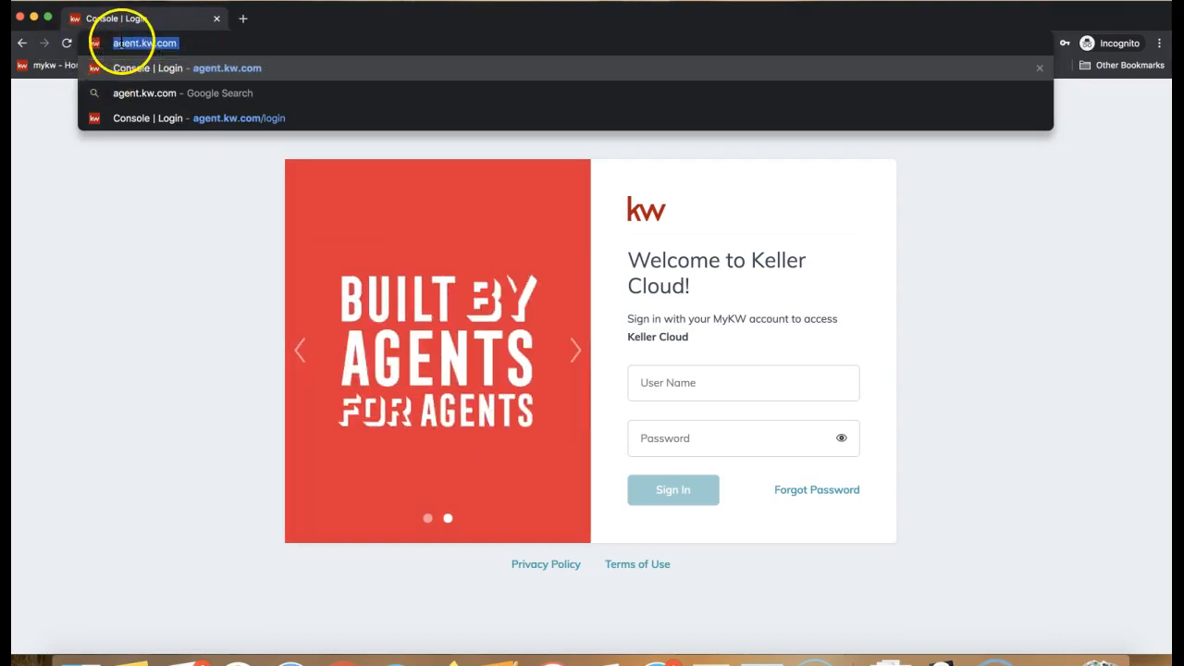
Sign in to Keller Cloud using the saved autofill username and password.
left_click(656, 377)
type("leahbass")
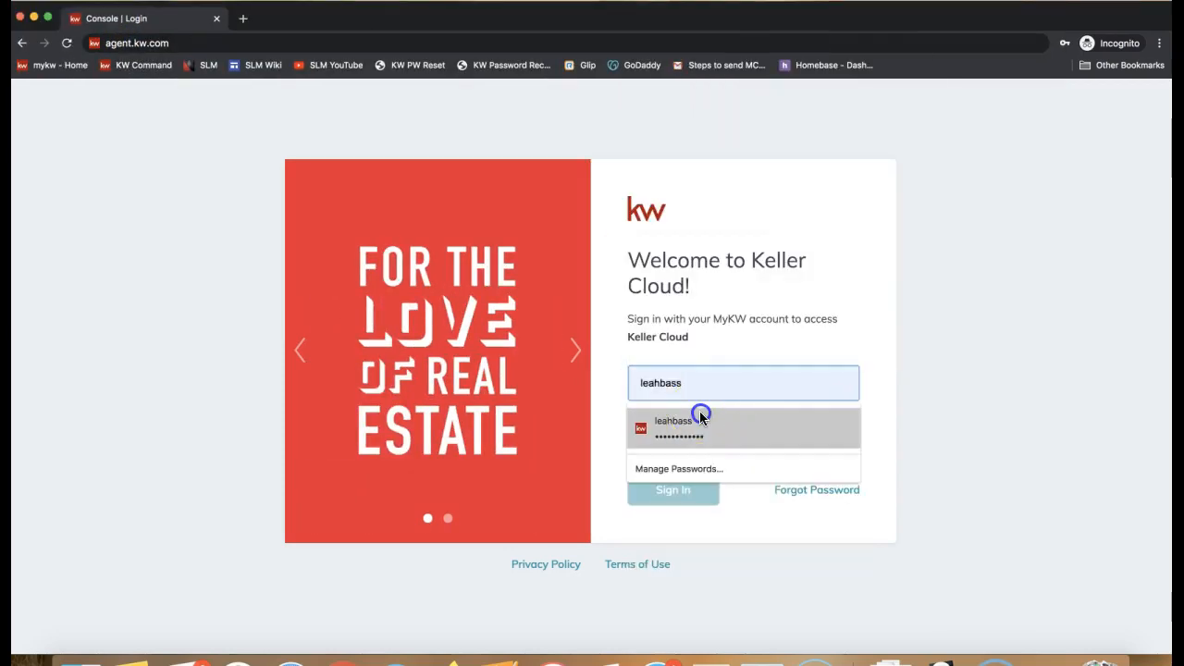
left_click(700, 413)
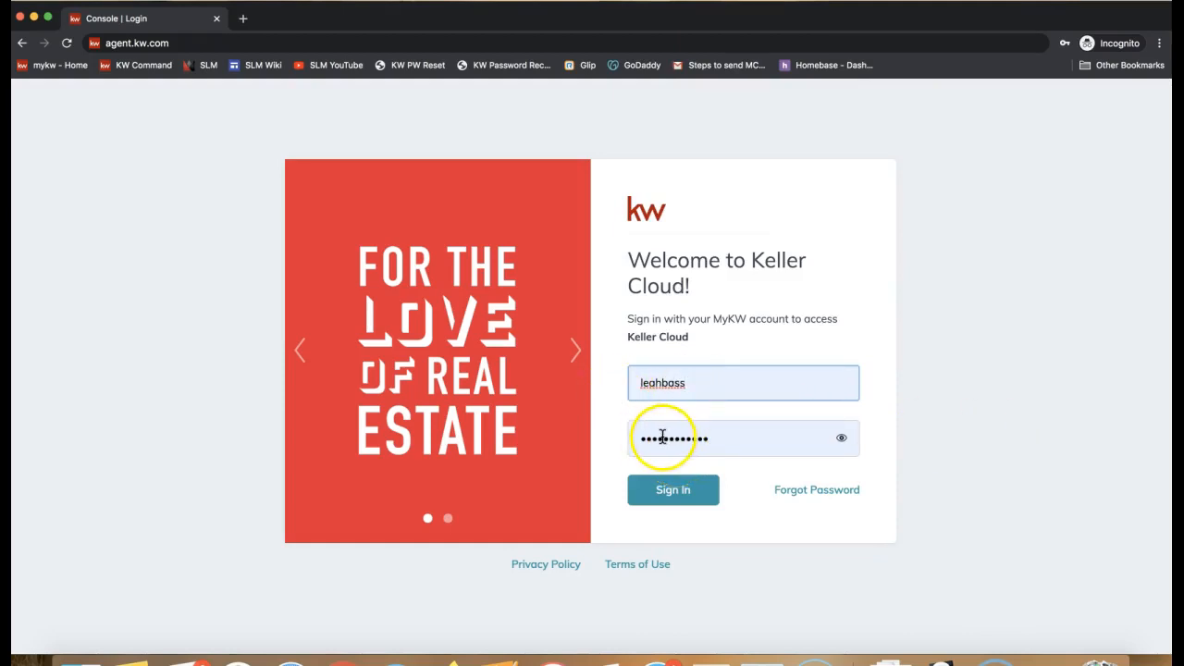
left_click(677, 495)
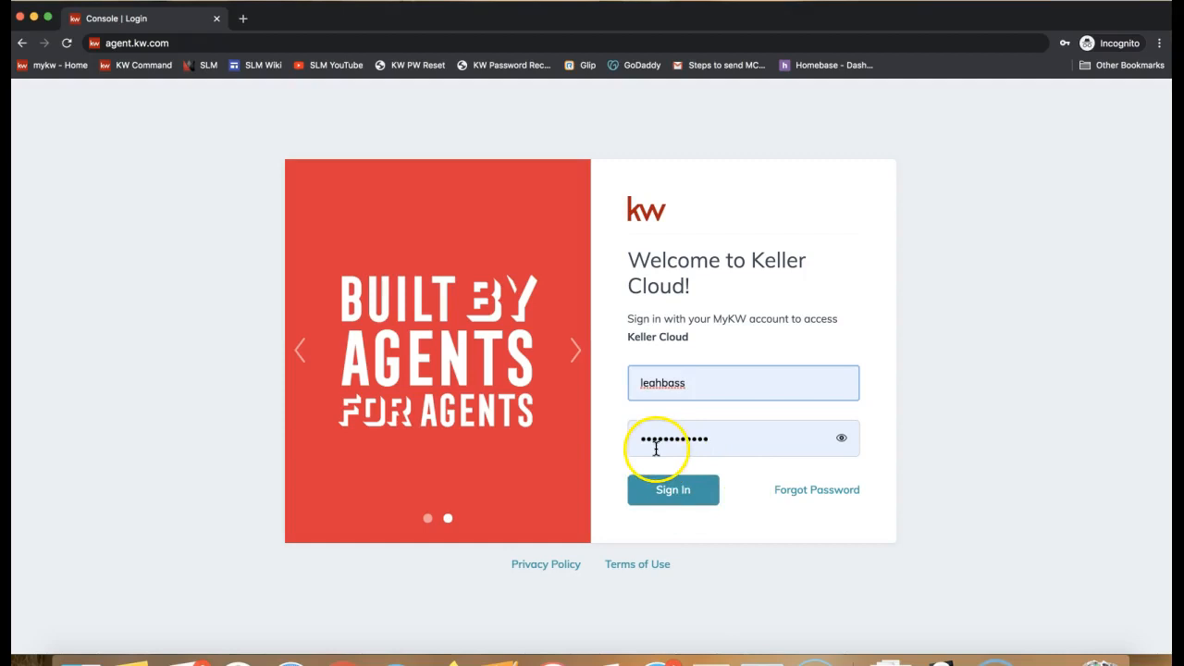
left_click(666, 491)
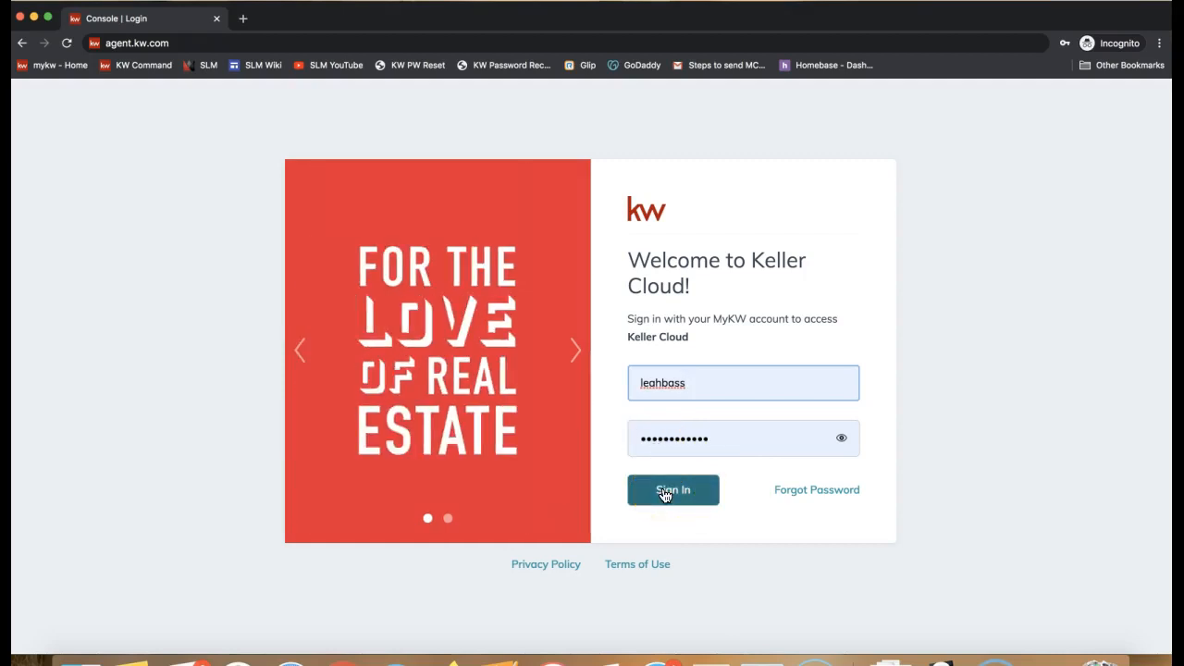
left_click(664, 493)
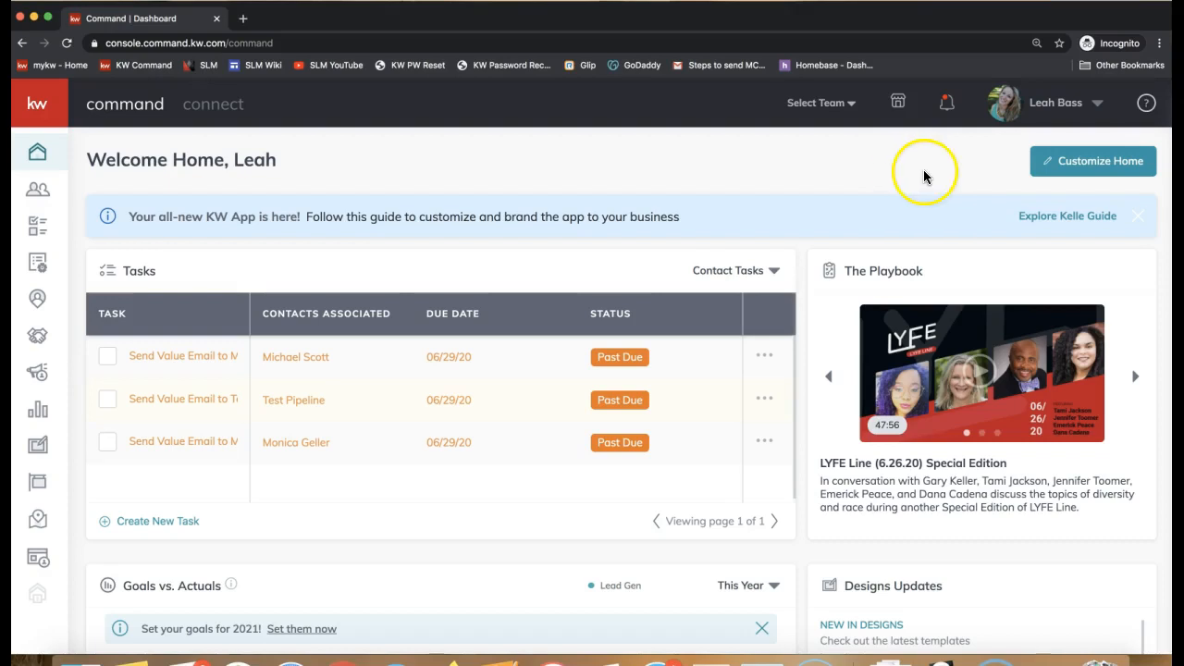
Open Settings from the profile-name dropdown at top right.
left_click(1042, 112)
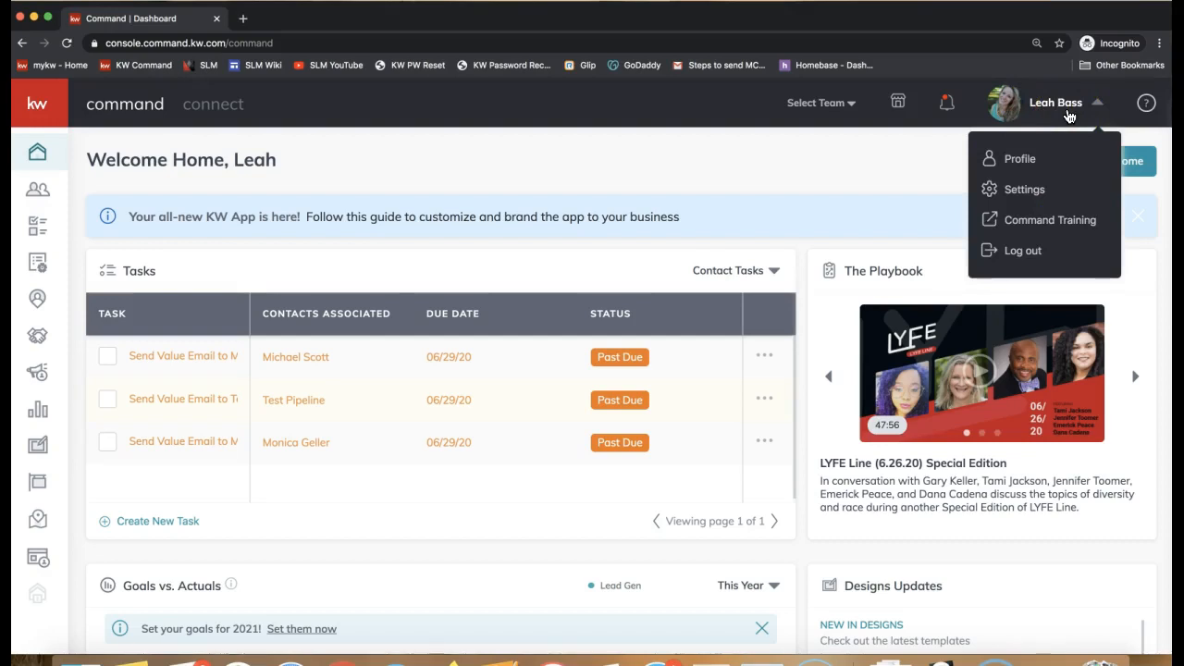
left_click(1039, 189)
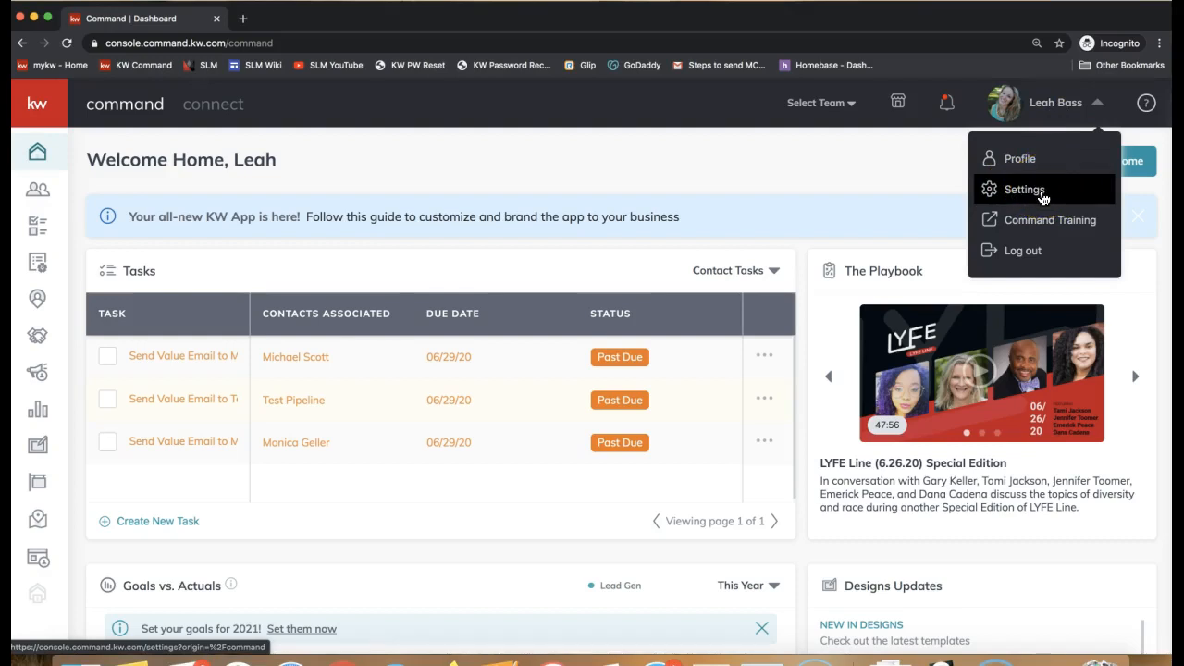
left_click(1041, 192)
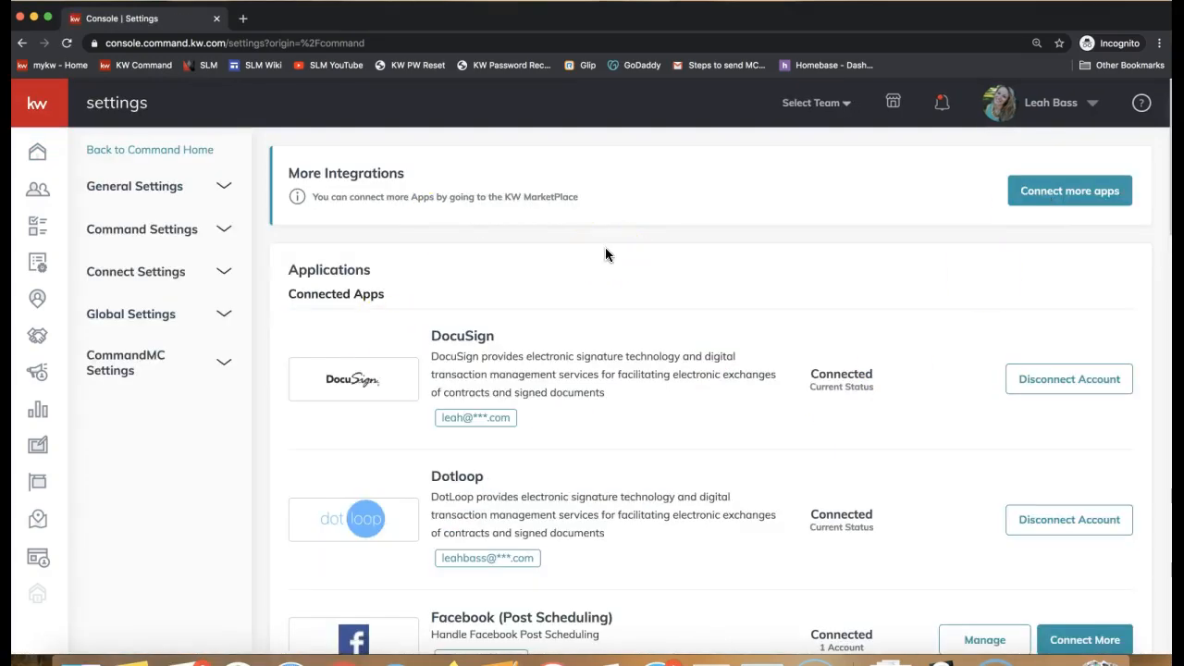
Scroll the settings down to Email Services and open Manage for Command Email.
left_click(343, 295)
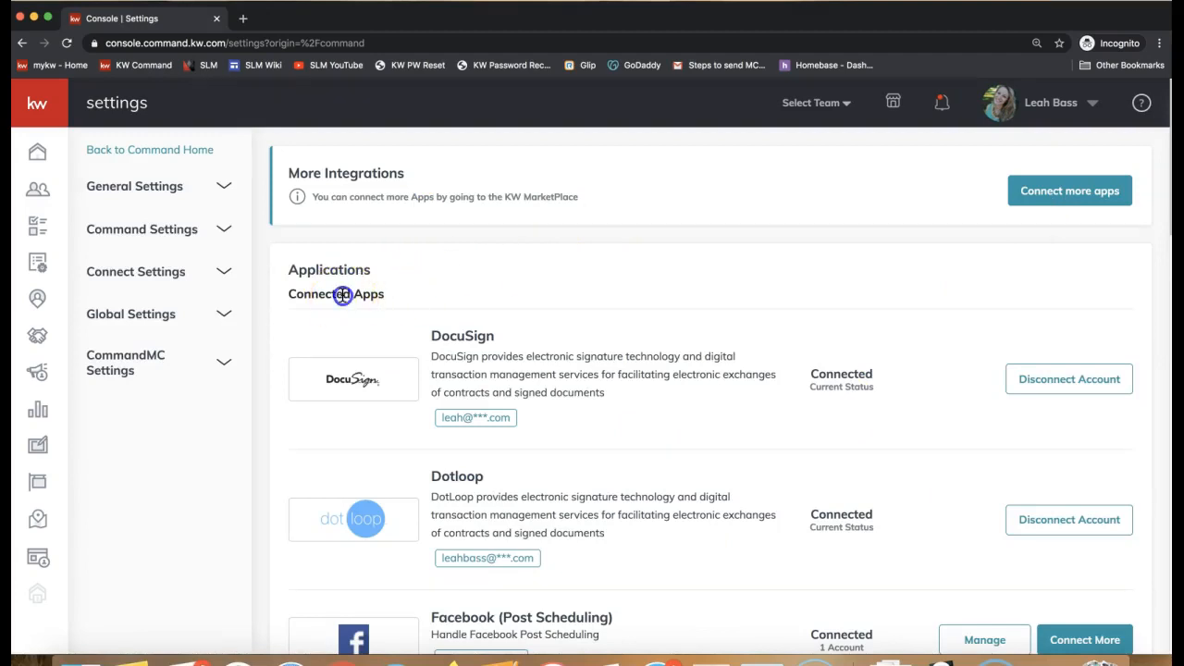
triple_click(342, 295)
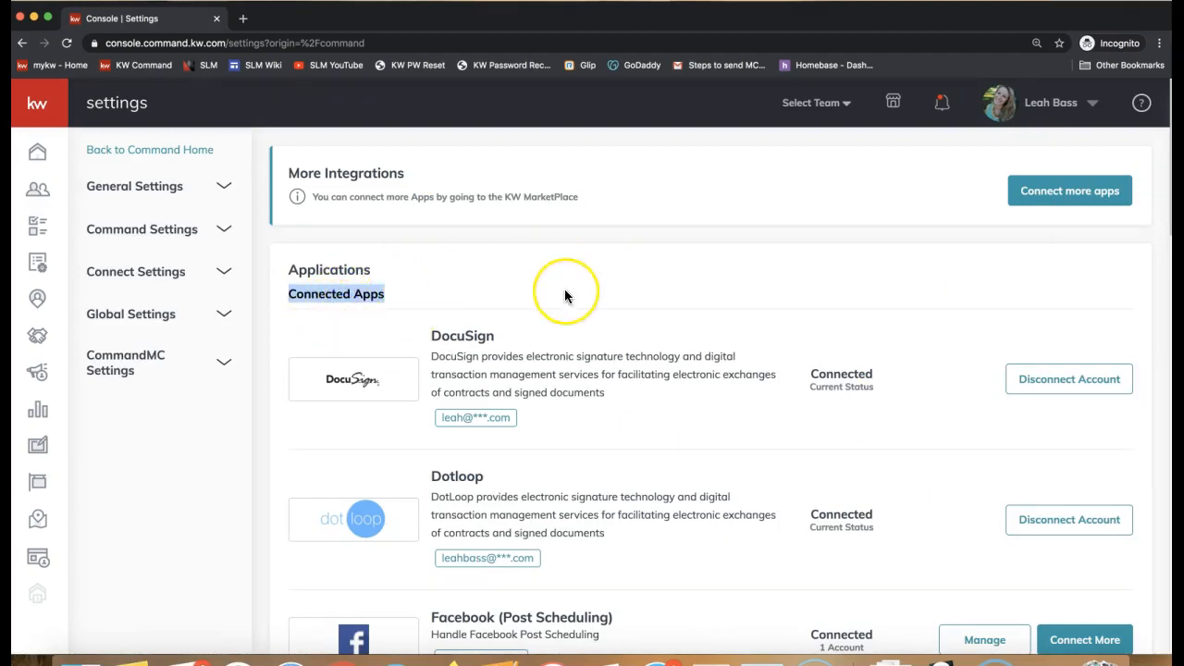
scroll(566, 290, "down", 1)
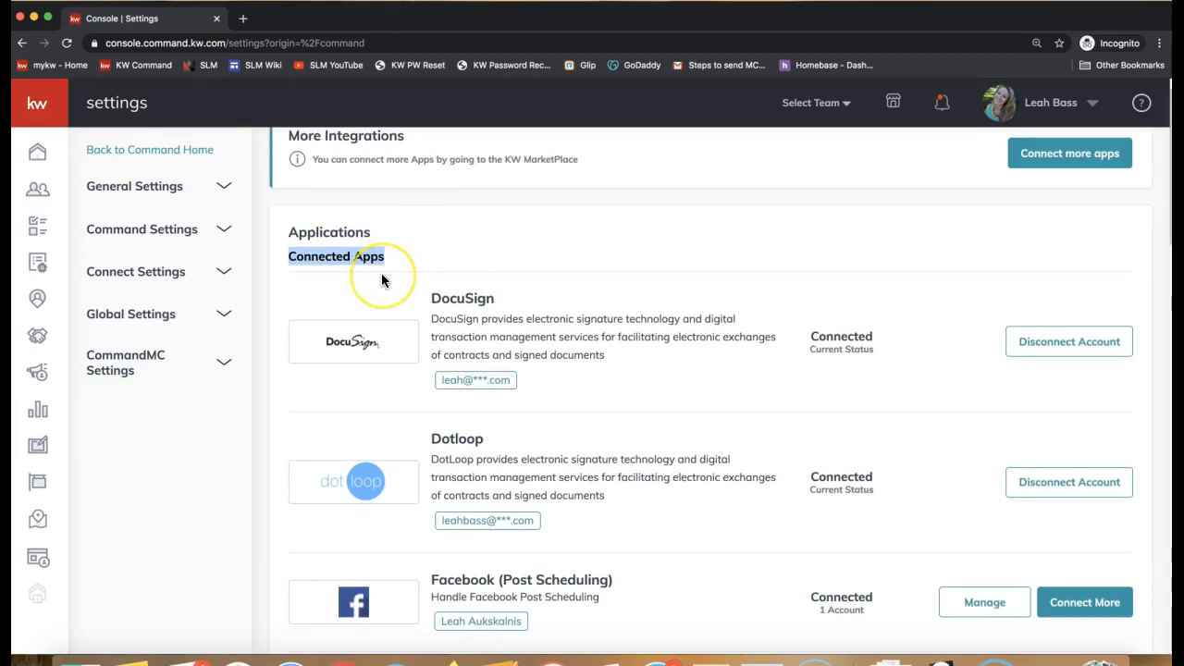
left_click(331, 234)
double_click(331, 233)
scroll(521, 256, "down", 5)
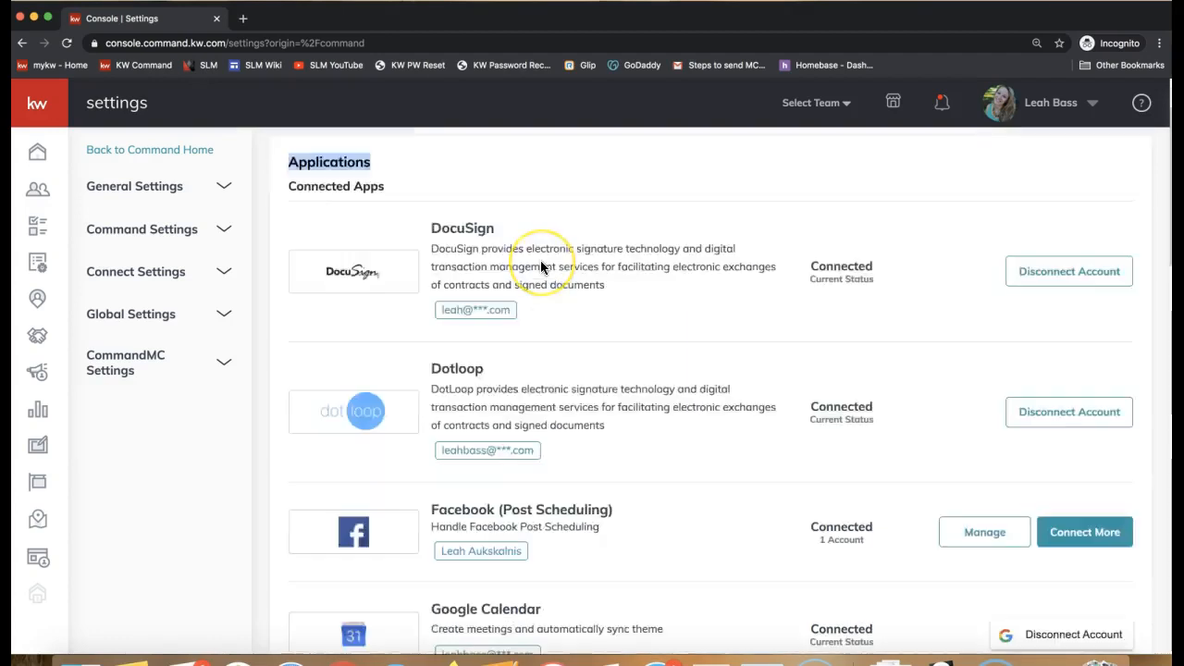
scroll(542, 268, "down", 12)
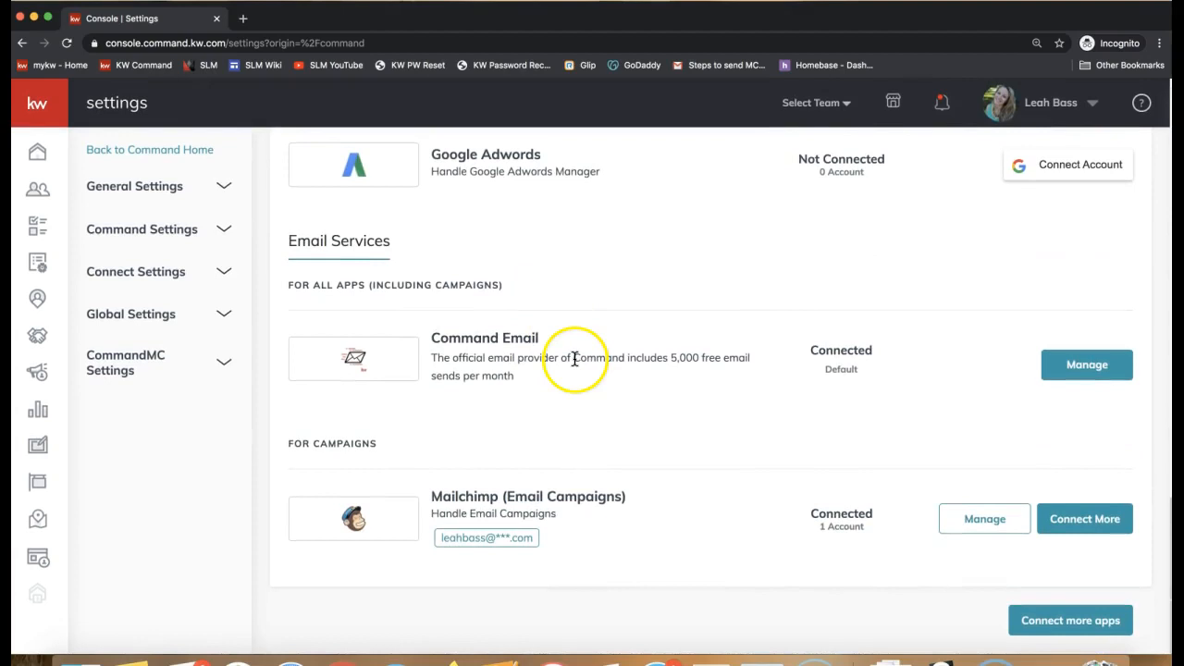
left_click_drag(289, 248, 423, 272)
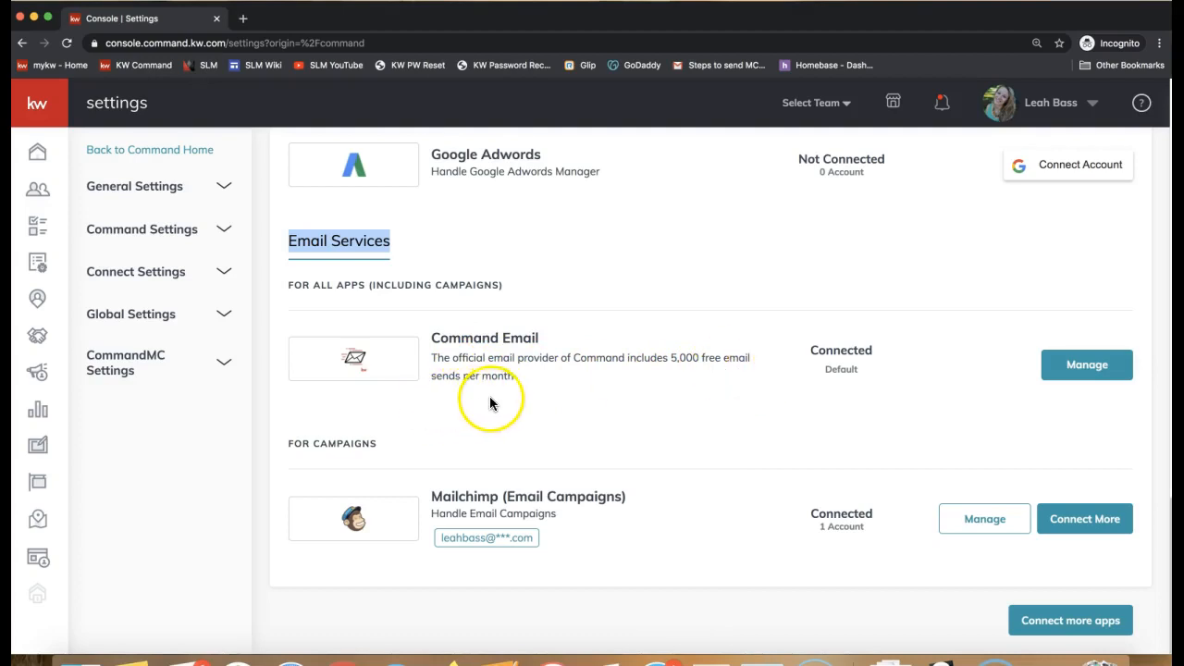
double_click(841, 350)
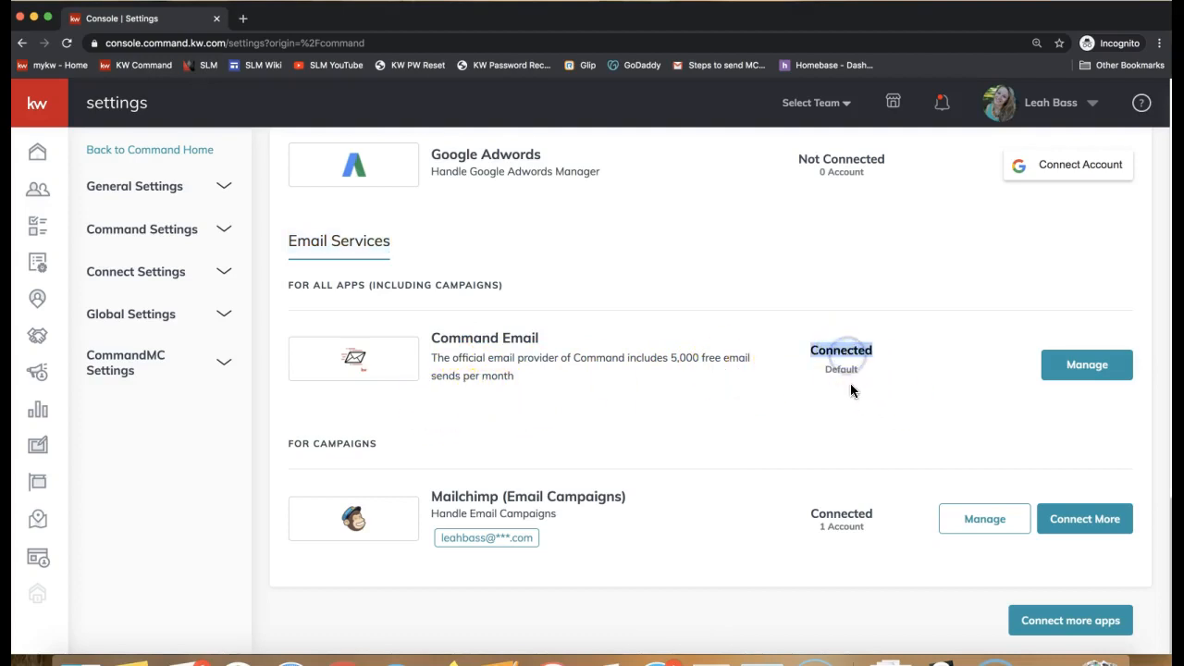
left_click(1092, 378)
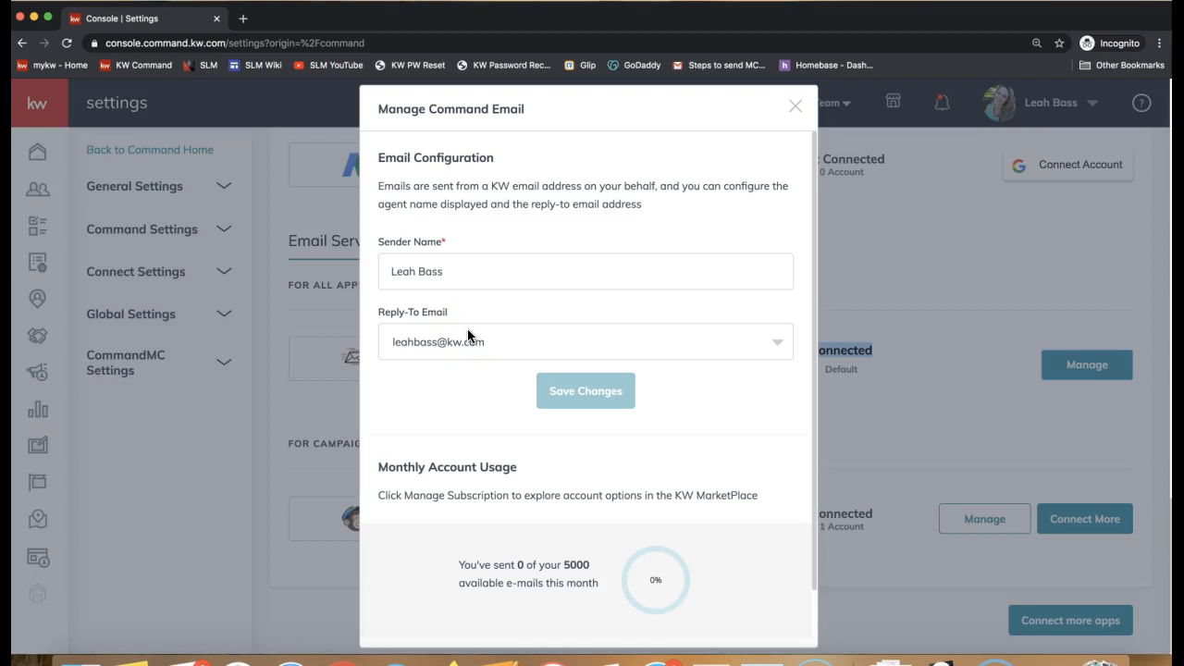
Check the sender name and keep the Keller Williams address as Reply-To Email.
left_click(477, 271)
key("super+a")
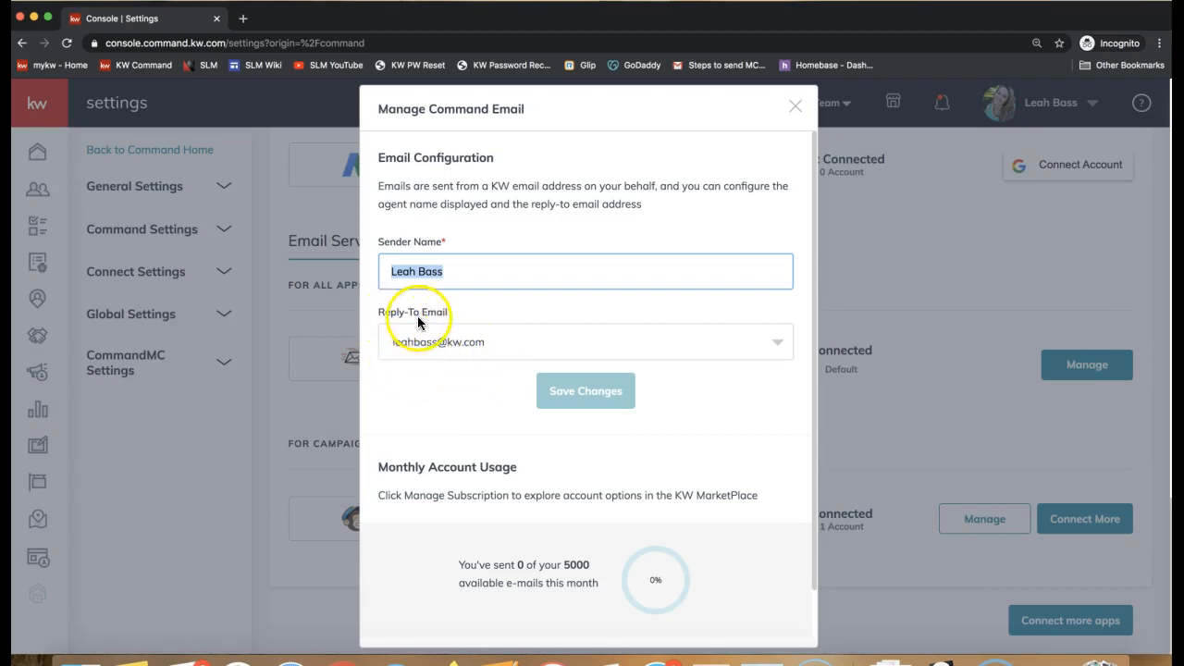
left_click(436, 347)
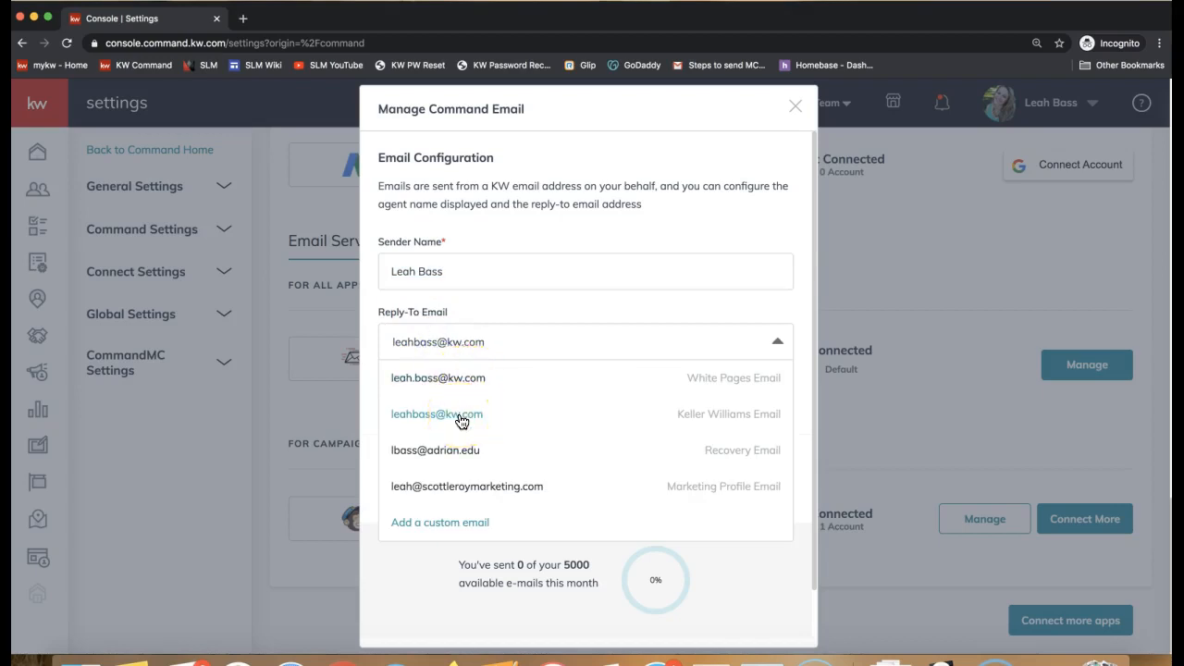
left_click(432, 416)
Review the monthly e-mail allowance, then close the Manage Command Email dialog unchanged.
left_click_drag(460, 581, 602, 582)
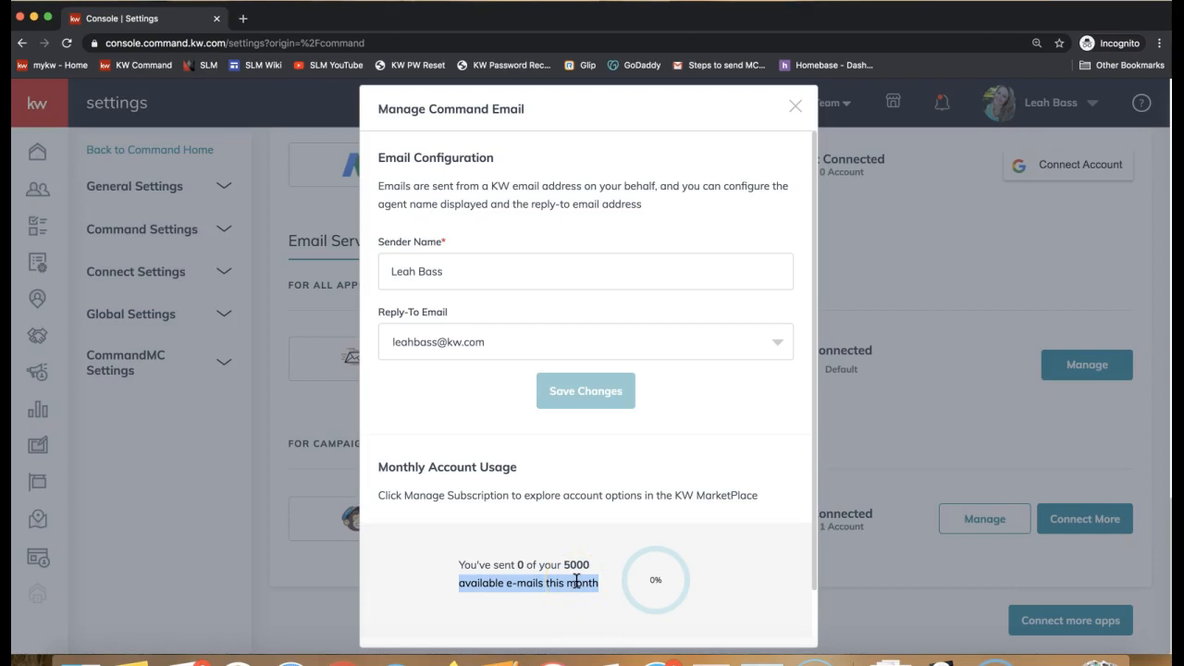
scroll(733, 405, "down", 1)
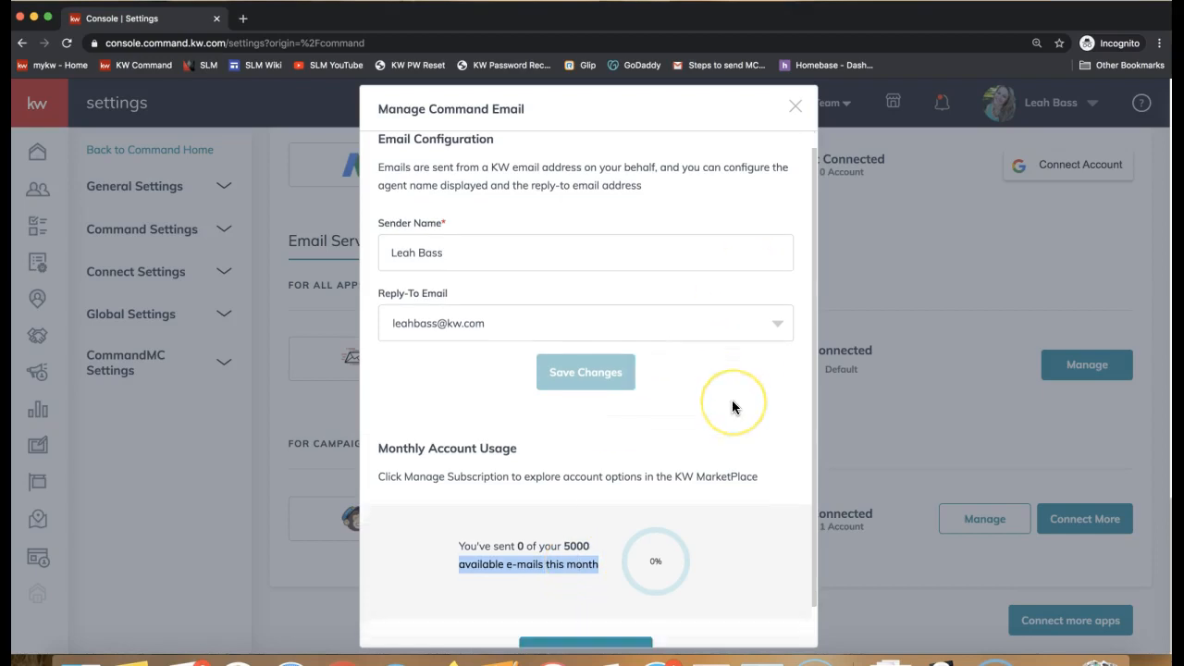
scroll(732, 402, "down", 2)
left_click(590, 624)
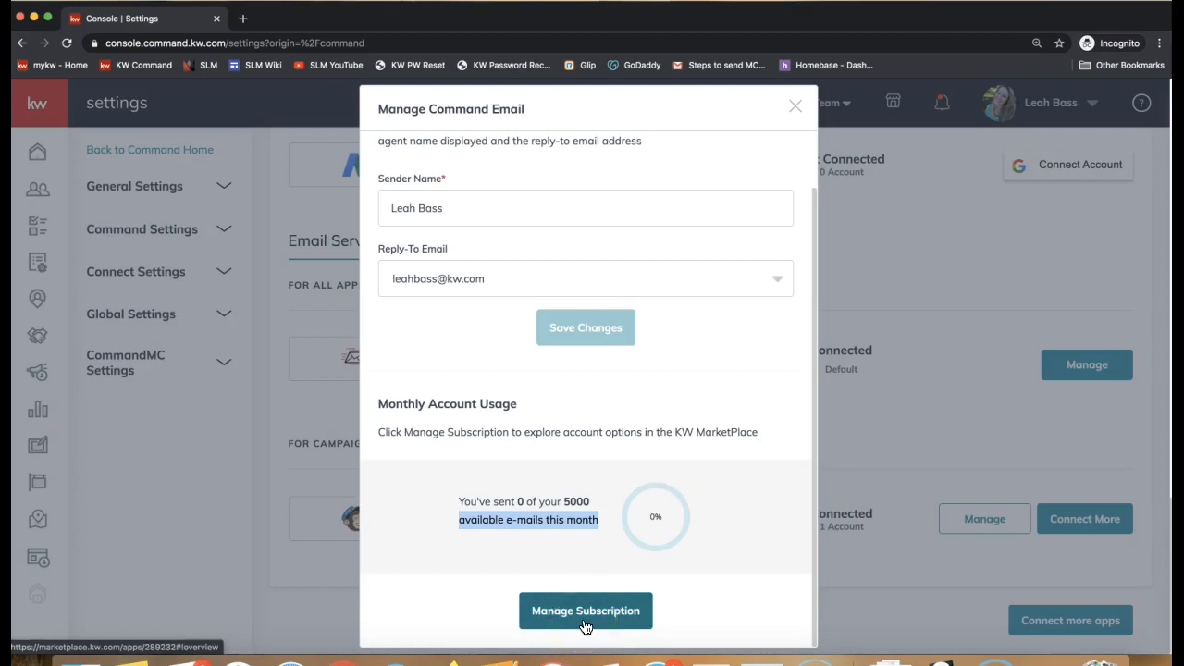
left_click(570, 625)
scroll(648, 450, "up", 2)
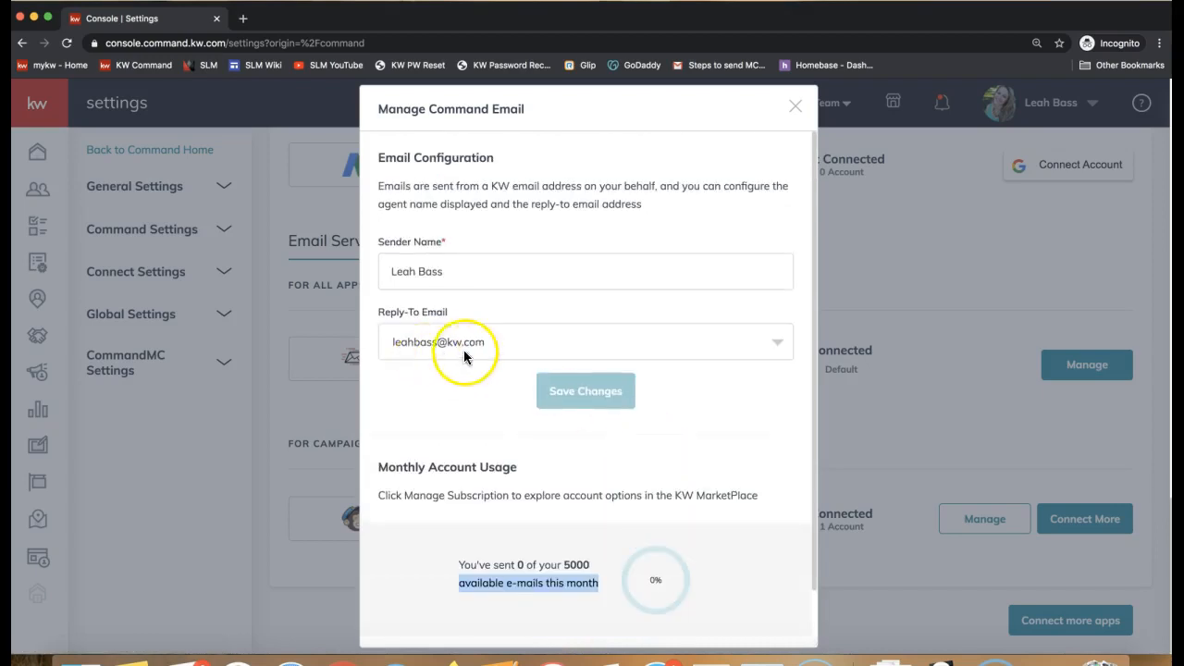
left_click(796, 108)
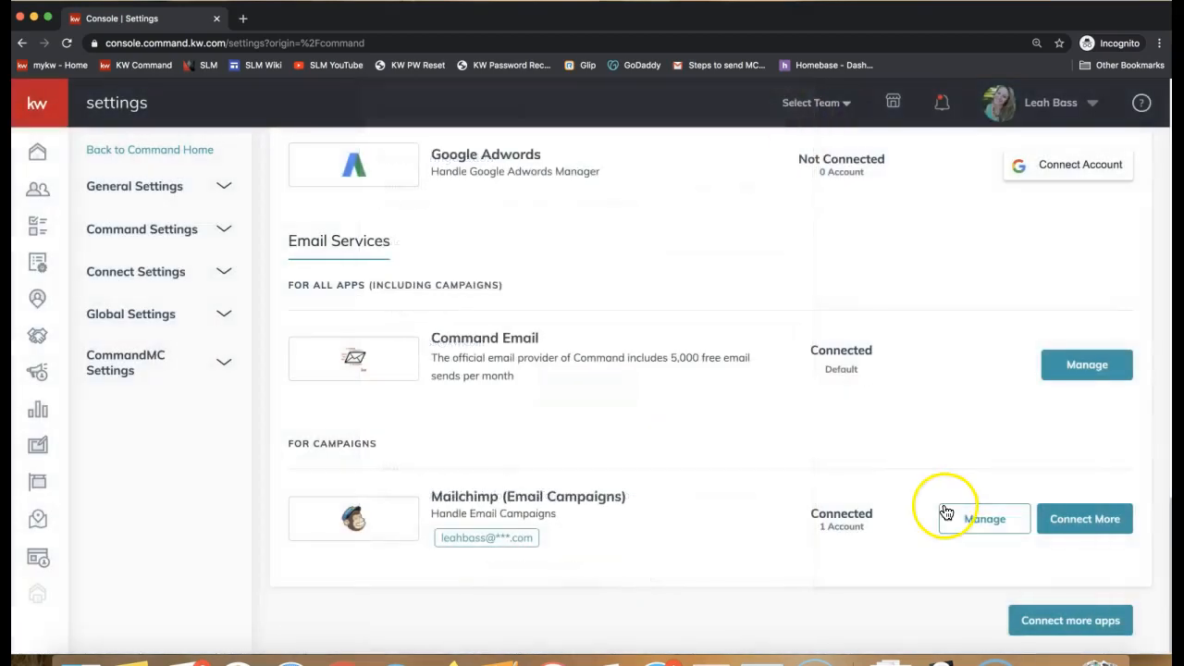
Expand the sidebar via the kw logo and go to Contacts.
double_click(841, 348)
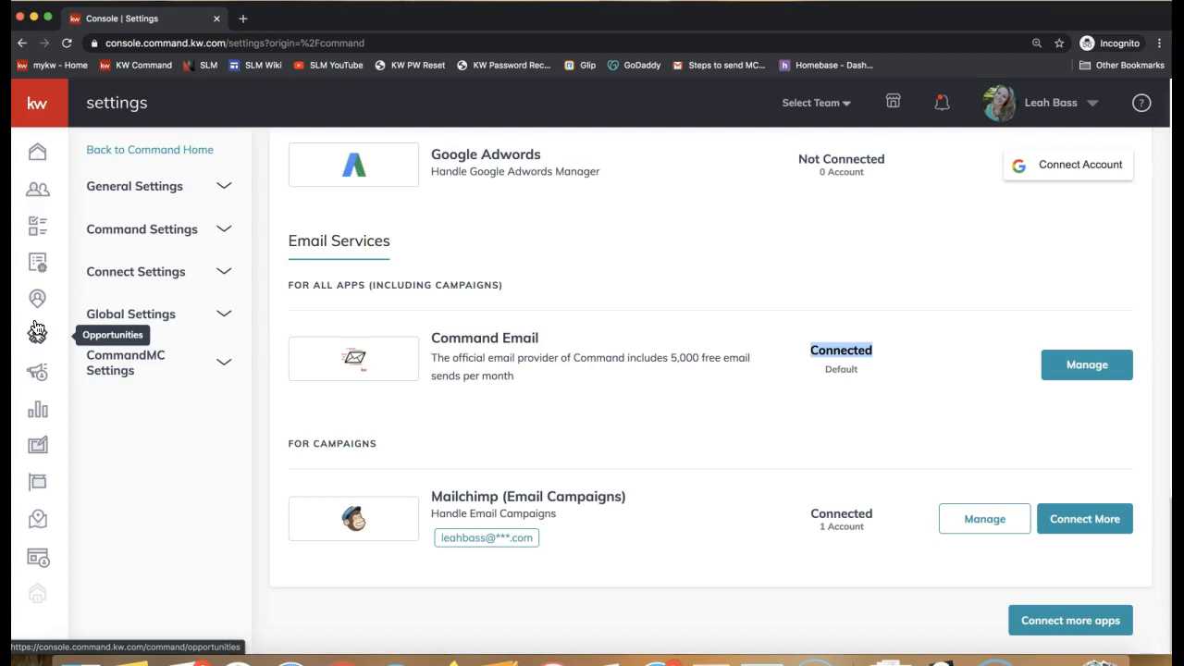
left_click(39, 116)
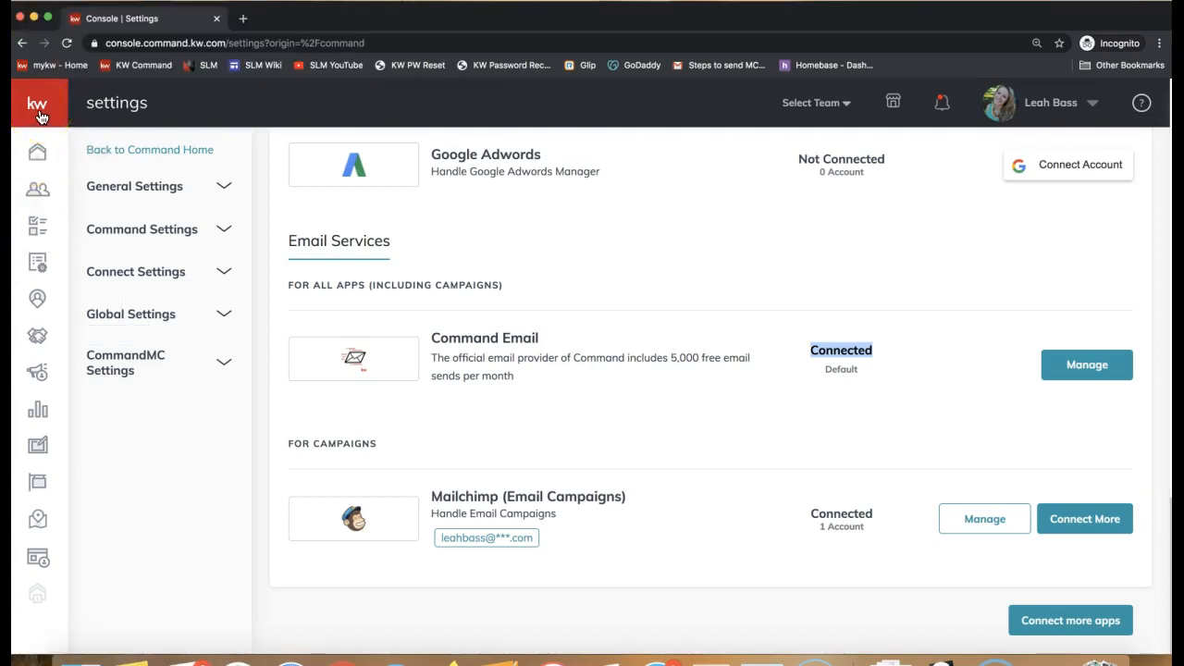
left_click(53, 122)
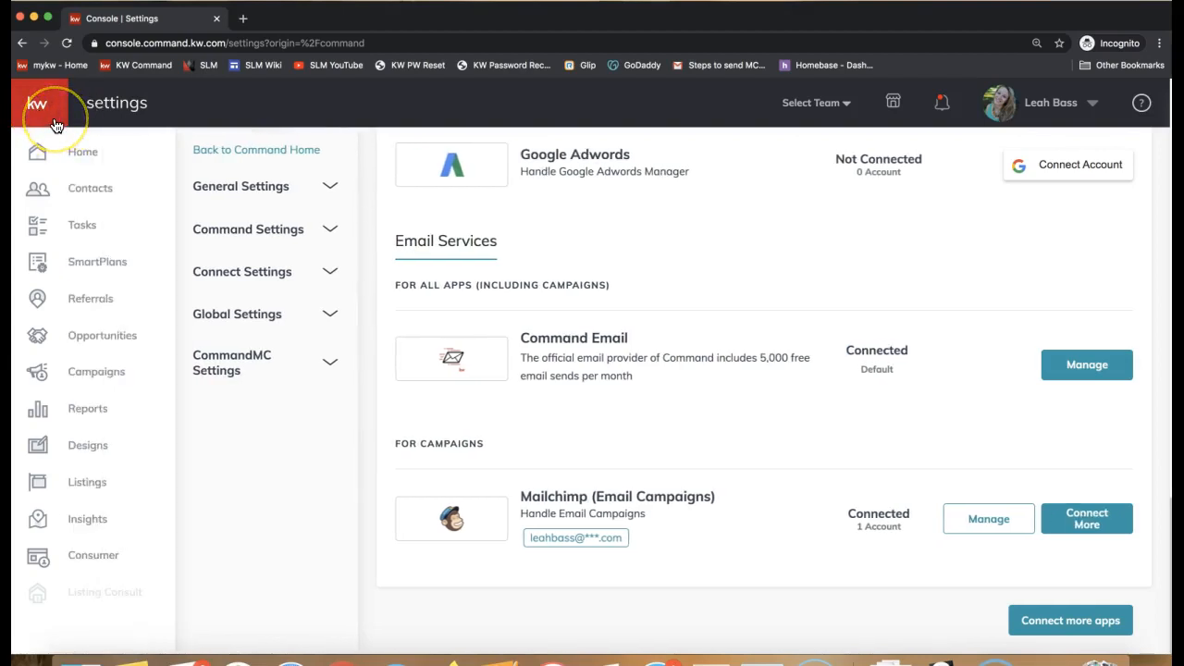
left_click(84, 131)
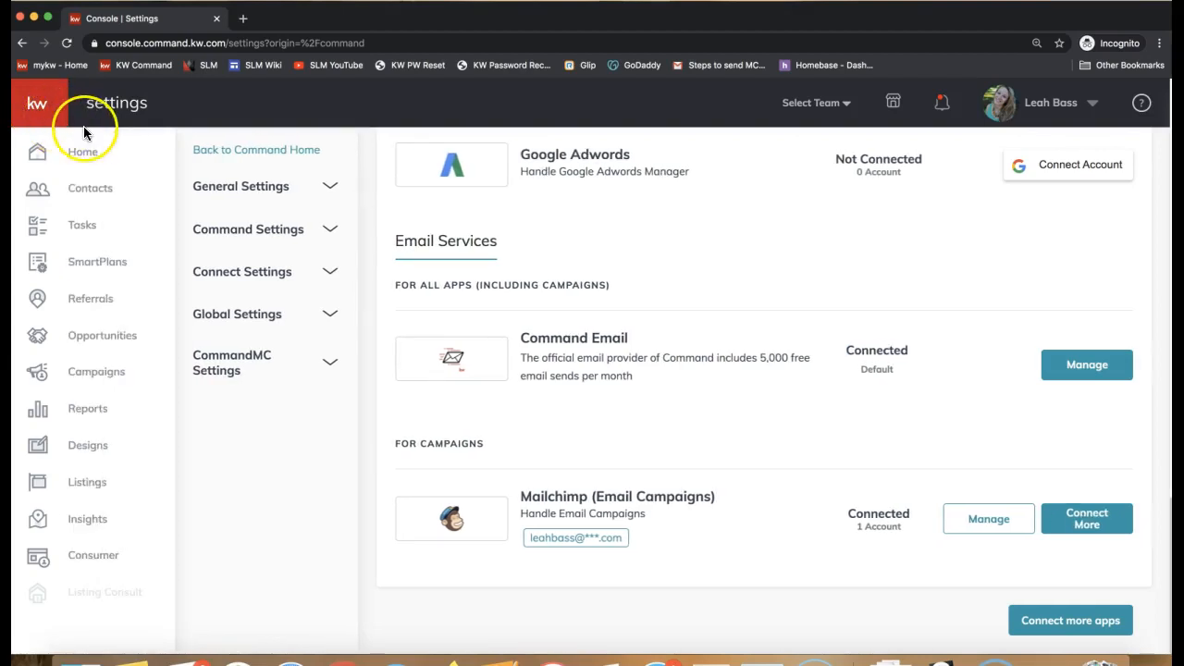
left_click(93, 190)
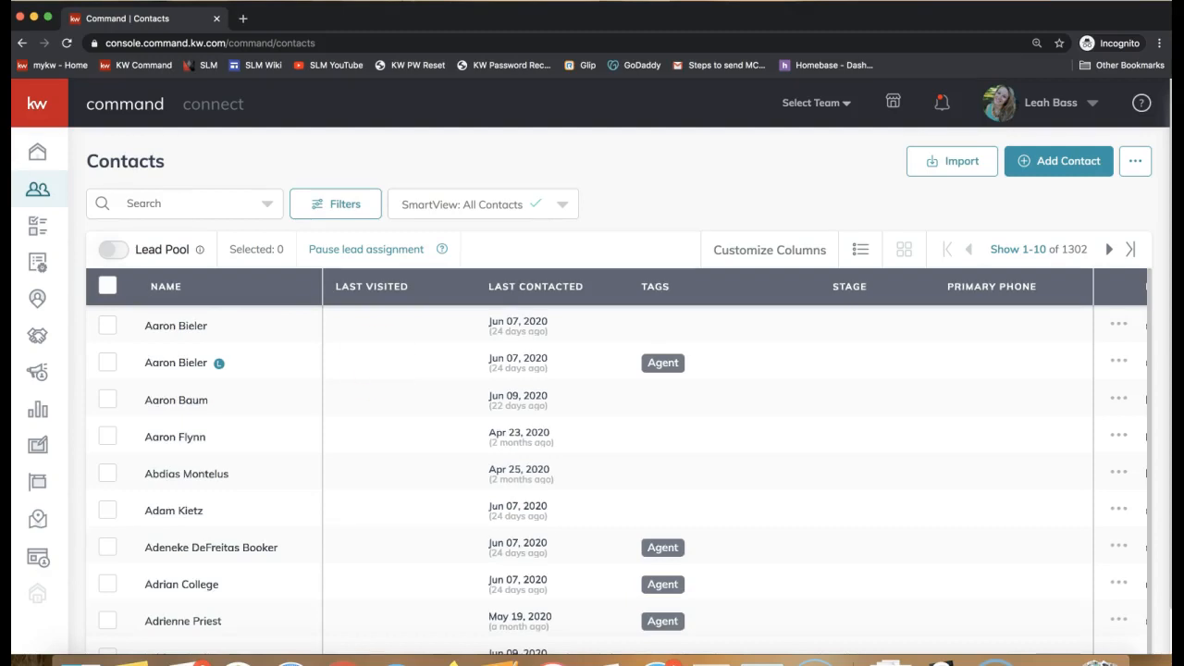
Expand the side navigation and go to the Campaigns dashboard.
left_click(39, 195)
left_click(37, 378)
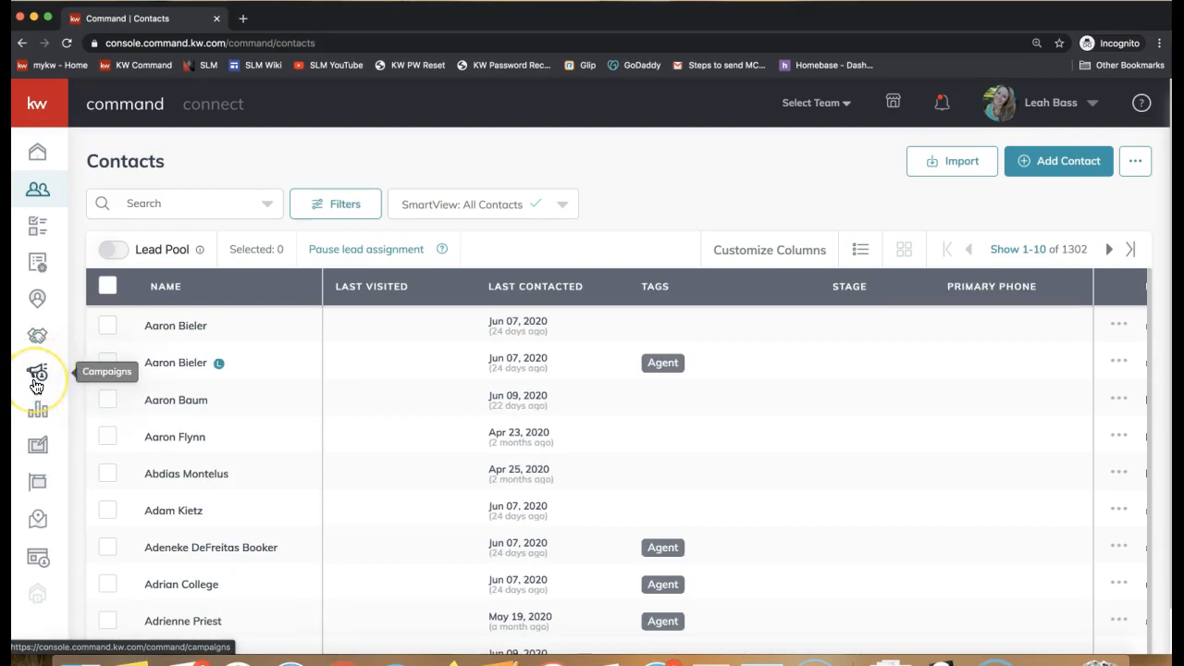
left_click(37, 385)
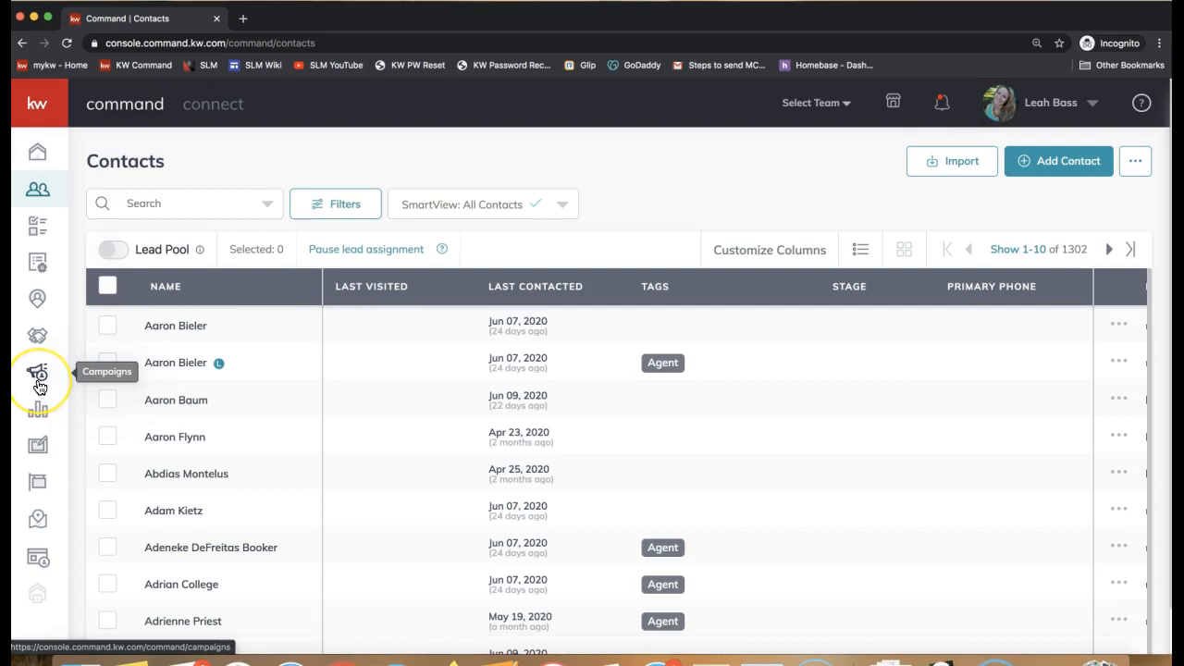
left_click(44, 381)
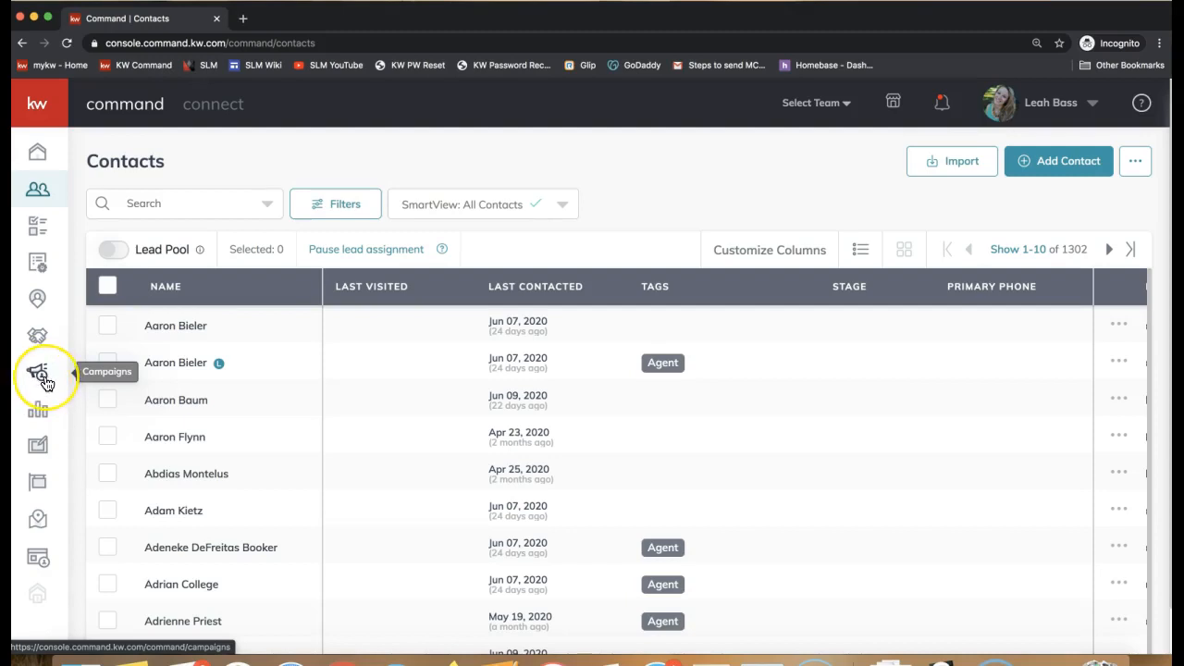
left_click(41, 377)
left_click(50, 113)
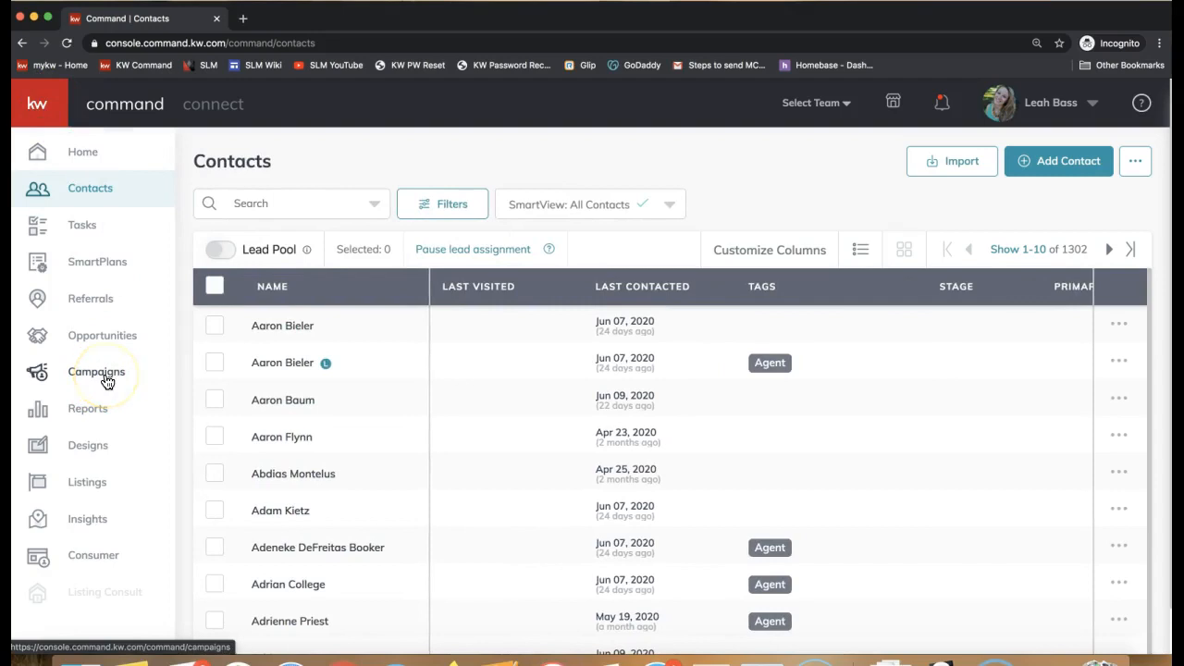
left_click(74, 380)
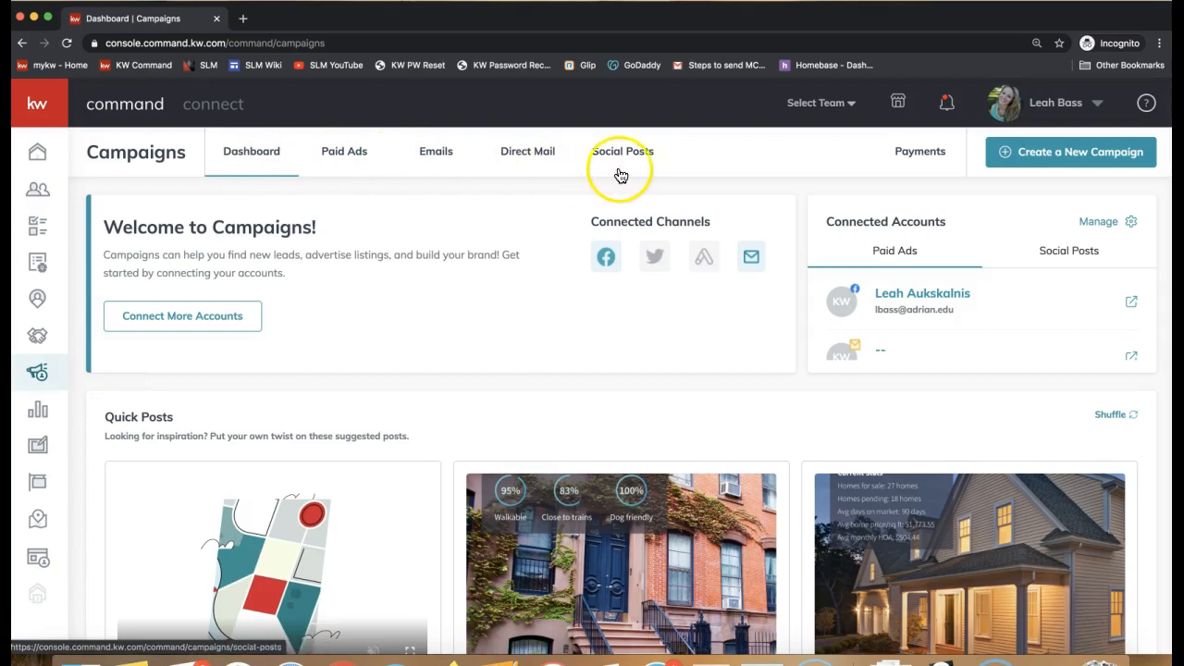
Show the Emails campaigns list with New Listing and the open-house thank-you email.
left_click(433, 155)
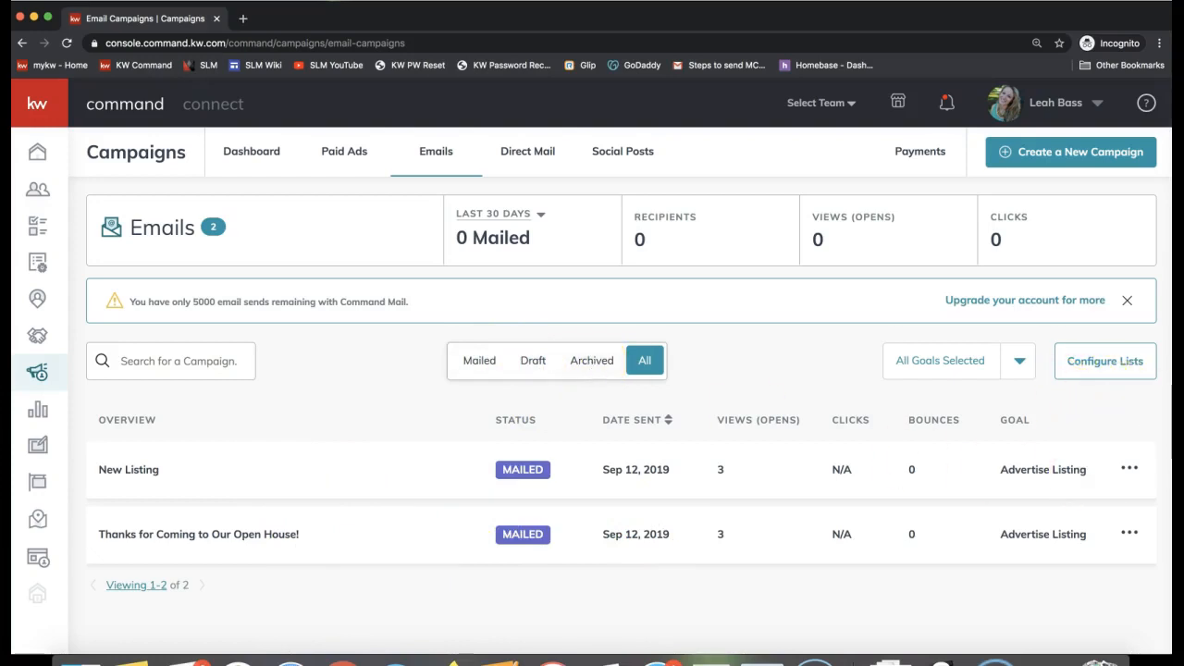
left_click(1100, 390)
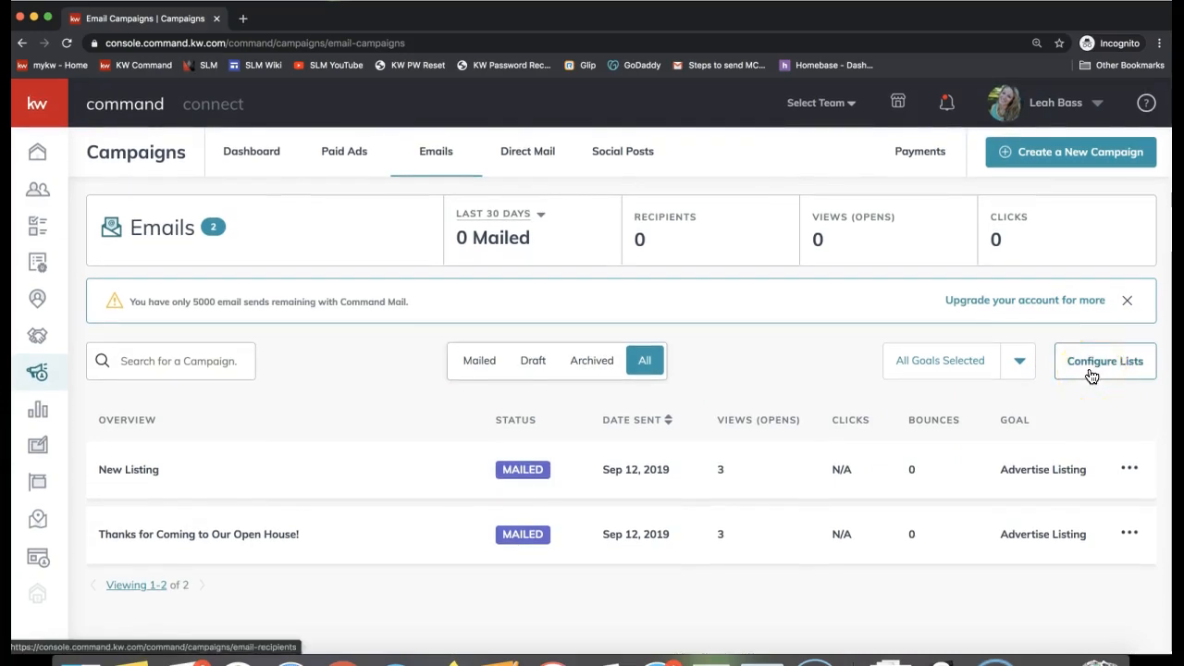
left_click(1103, 373)
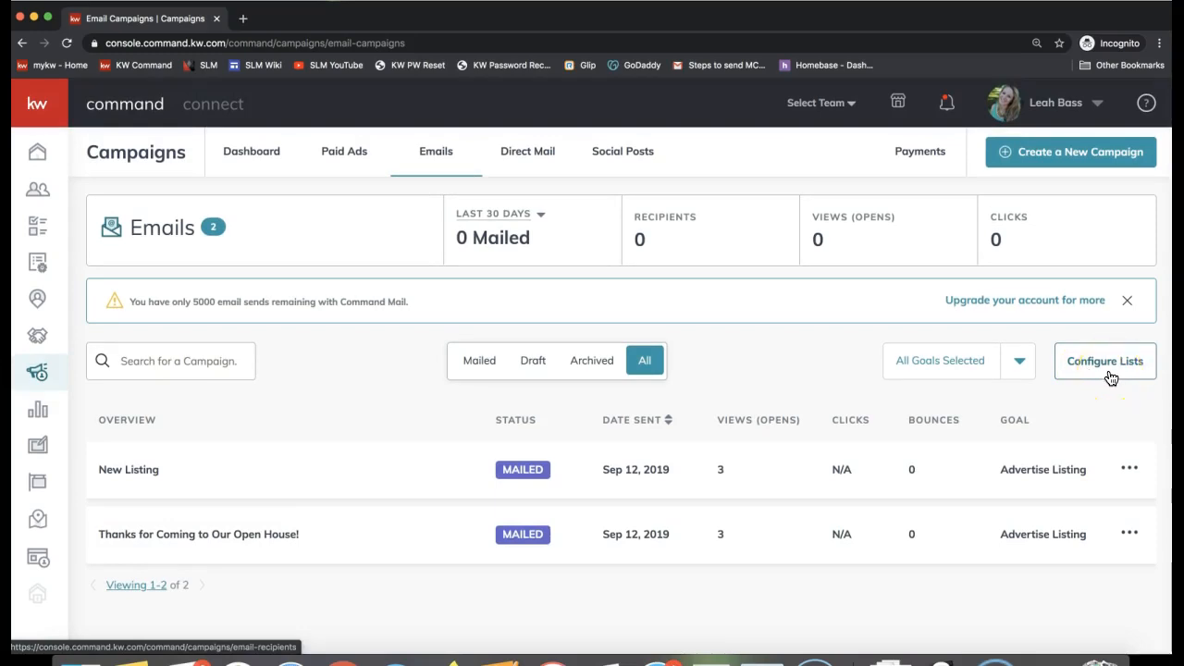
left_click(1101, 374)
left_click(1098, 375)
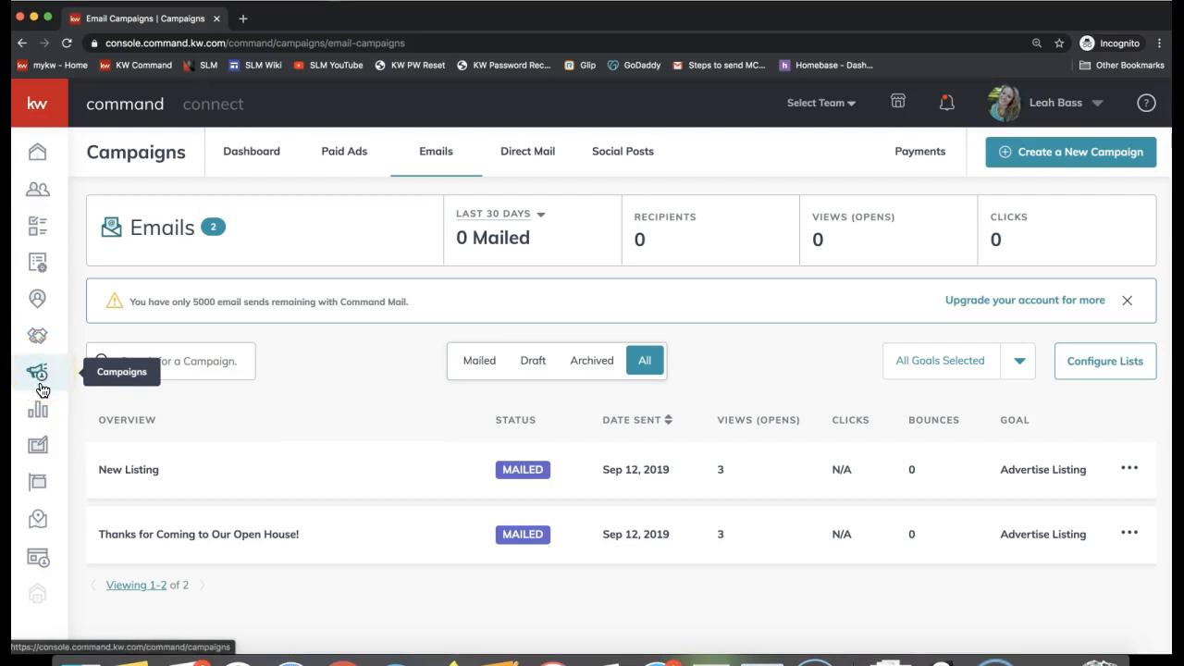
left_click(437, 168)
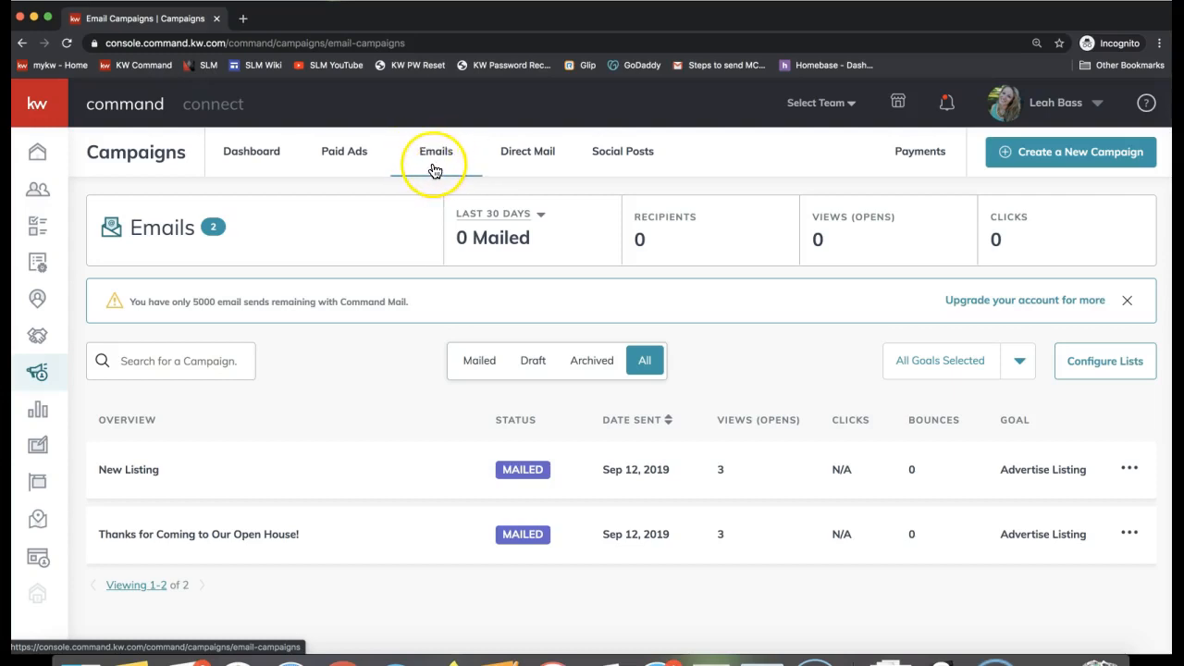
left_click(1106, 377)
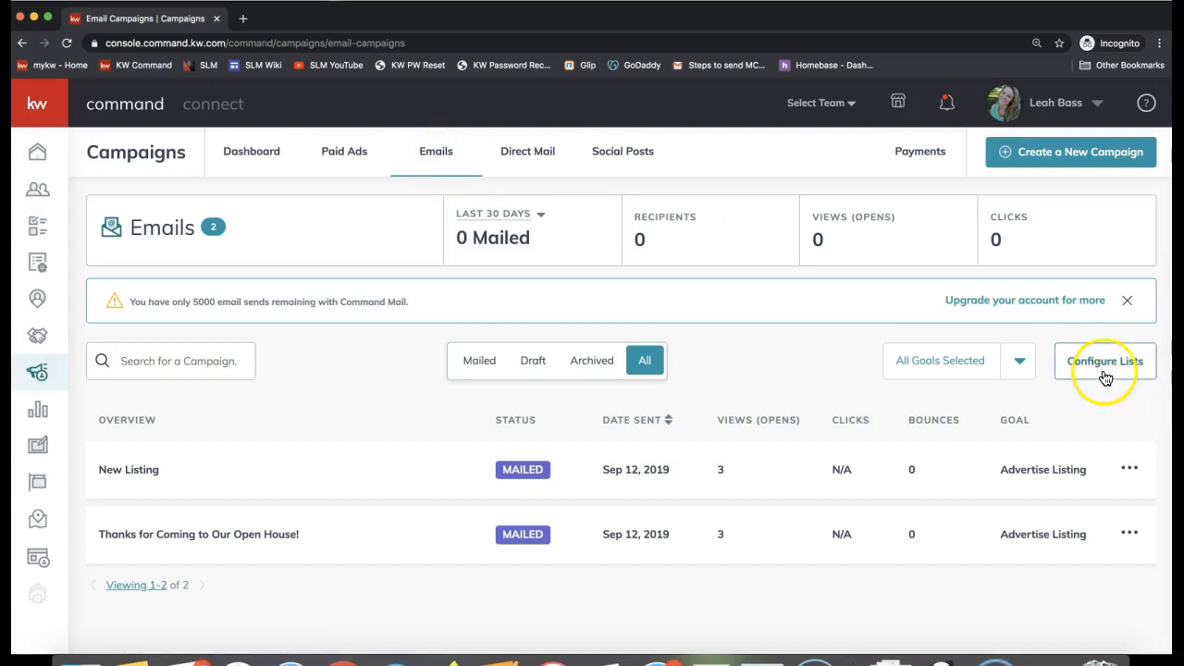
left_click(1103, 374)
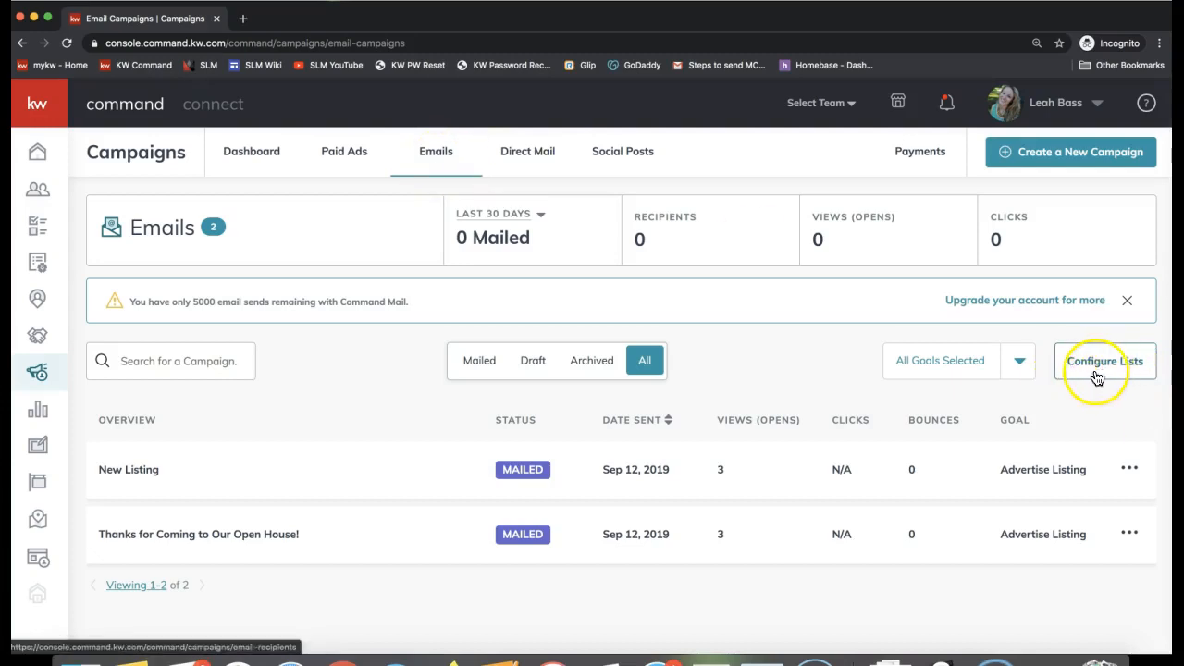
Open Configure Lists and switch the provider from MailChimp to Command Email, showing the Test list.
left_click(1110, 368)
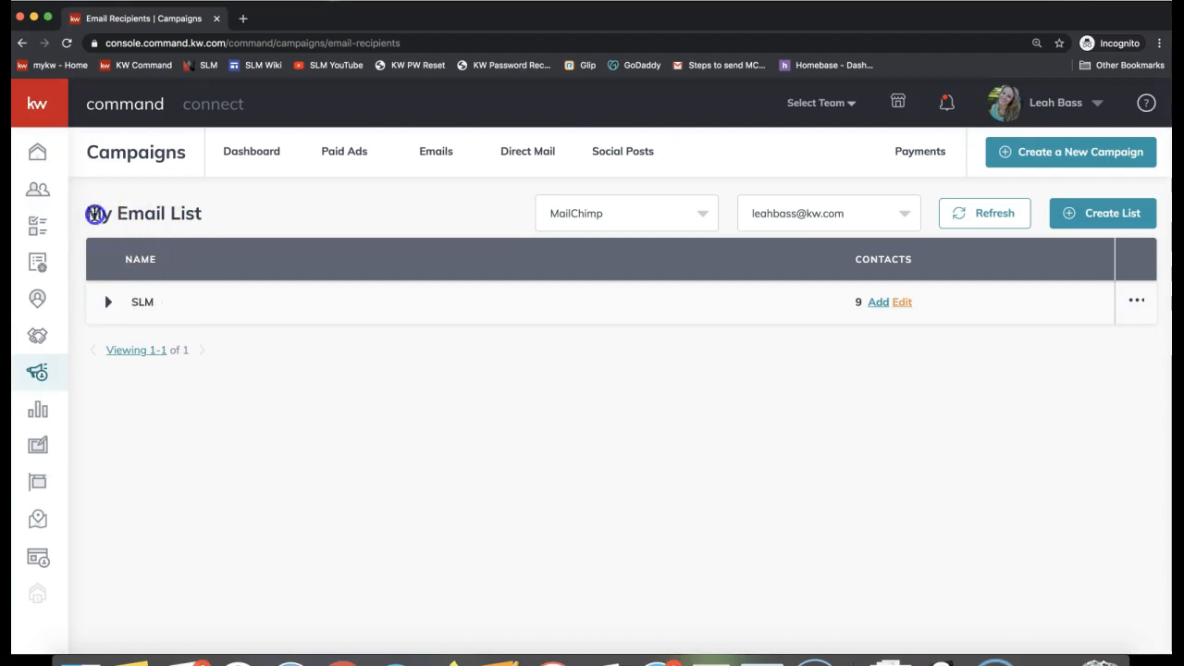
left_click_drag(91, 213, 268, 217)
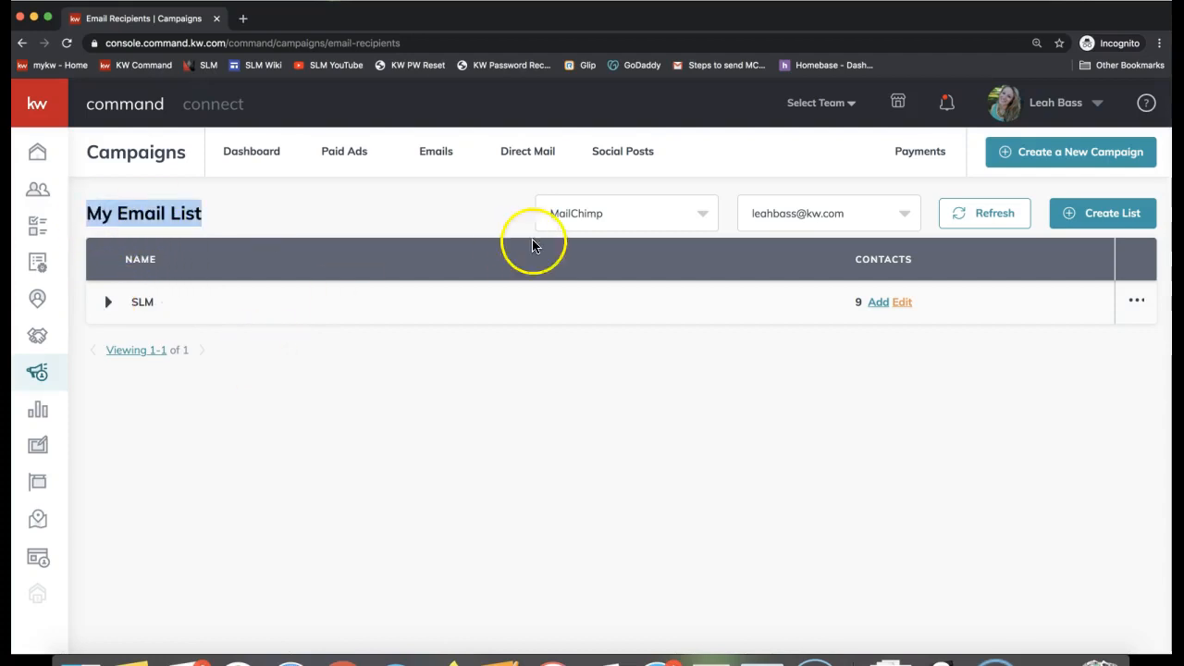
left_click(572, 215)
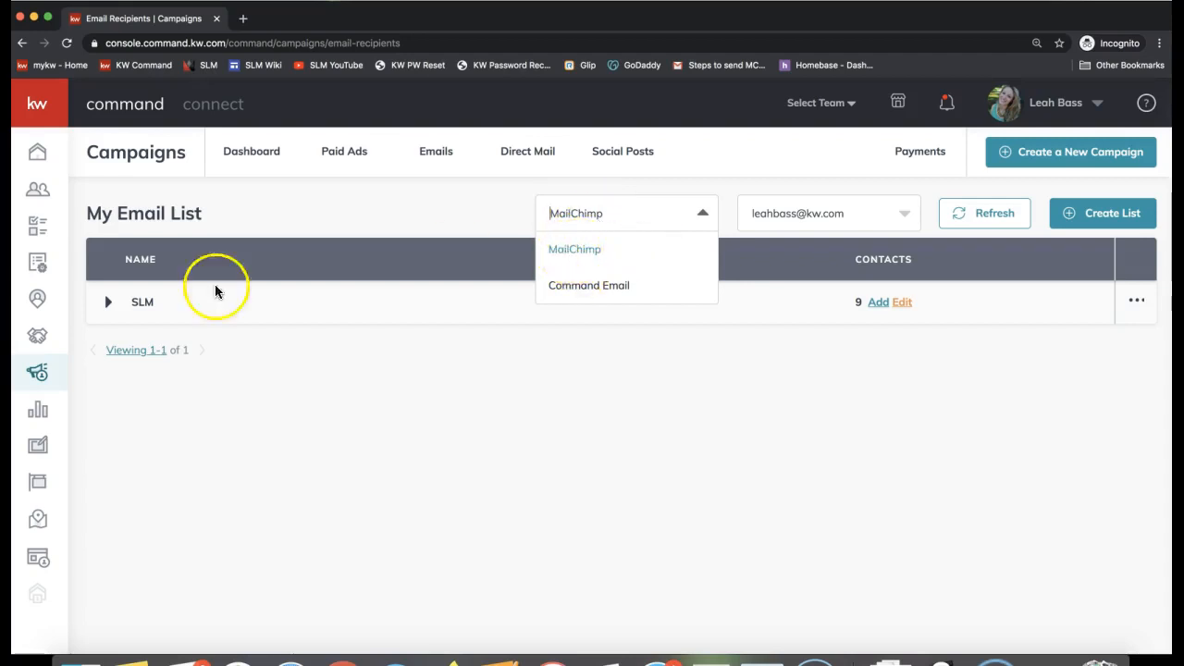
double_click(143, 303)
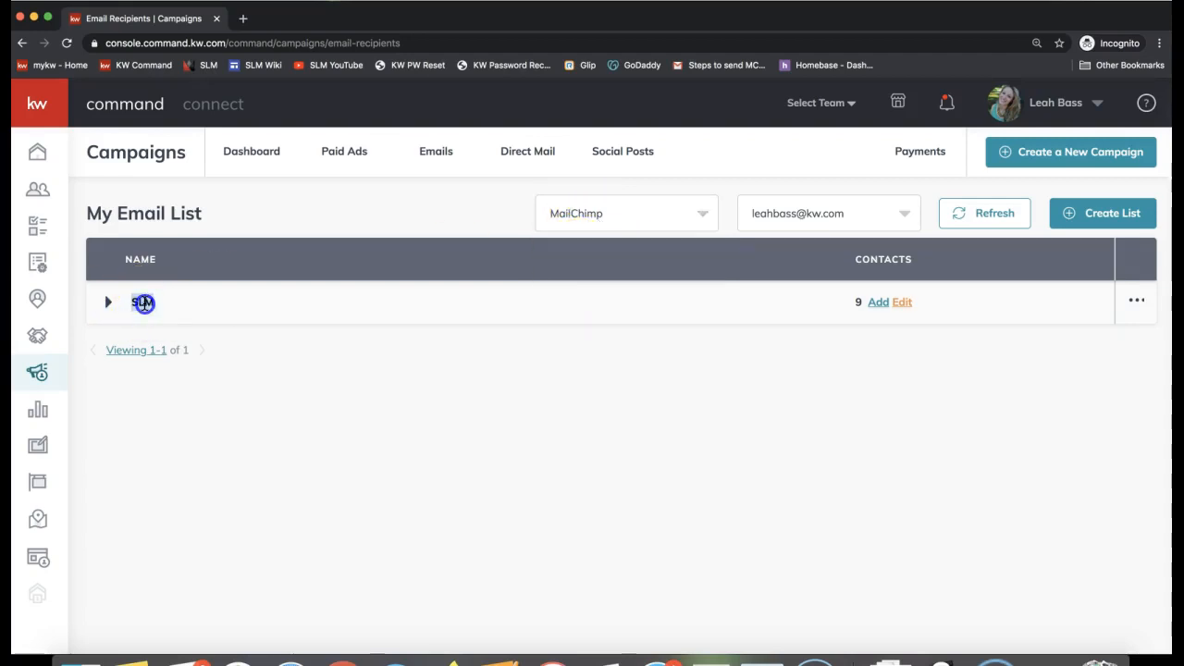
left_click(608, 212)
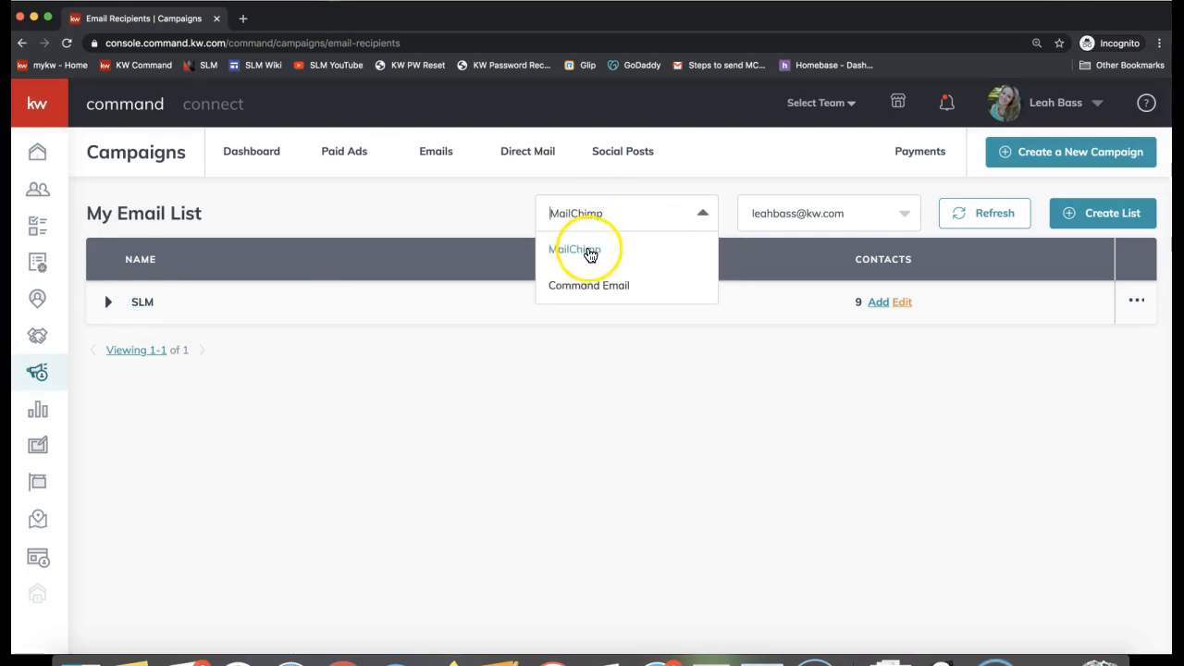
left_click(588, 287)
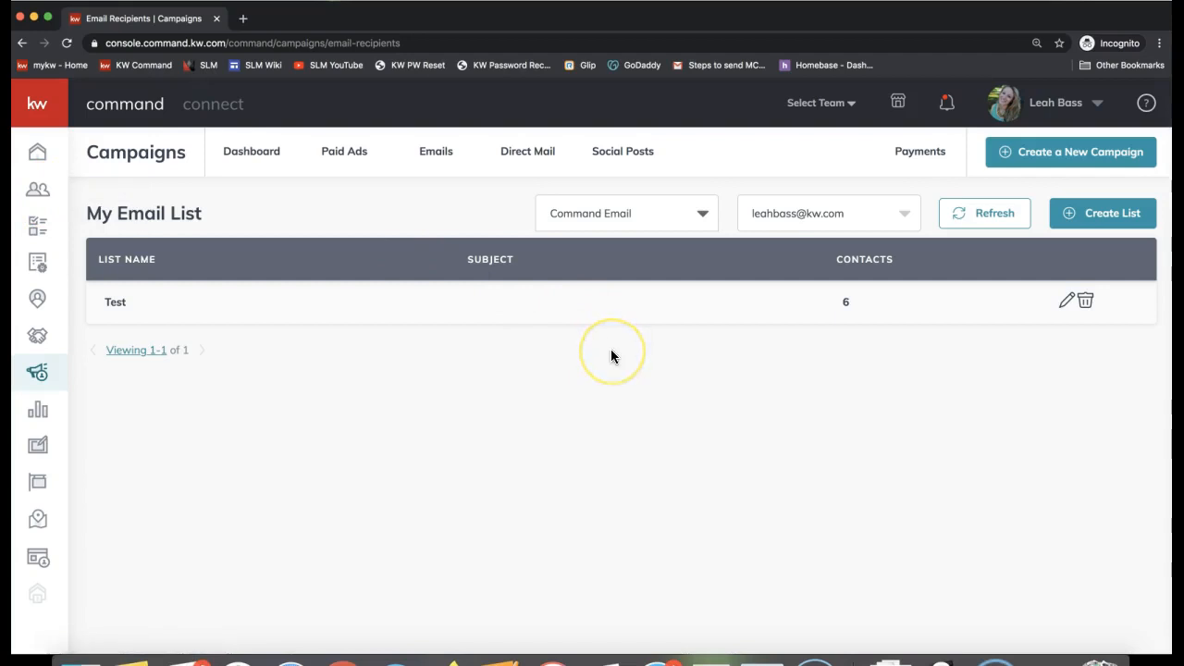
left_click(610, 215)
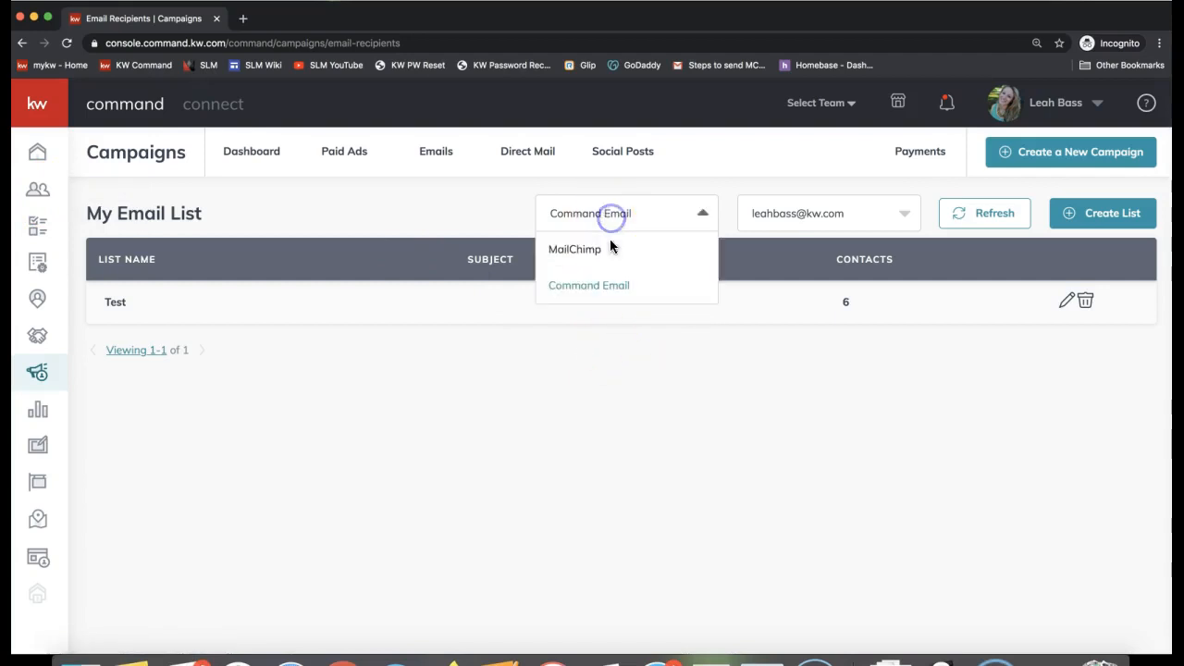
left_click(617, 301)
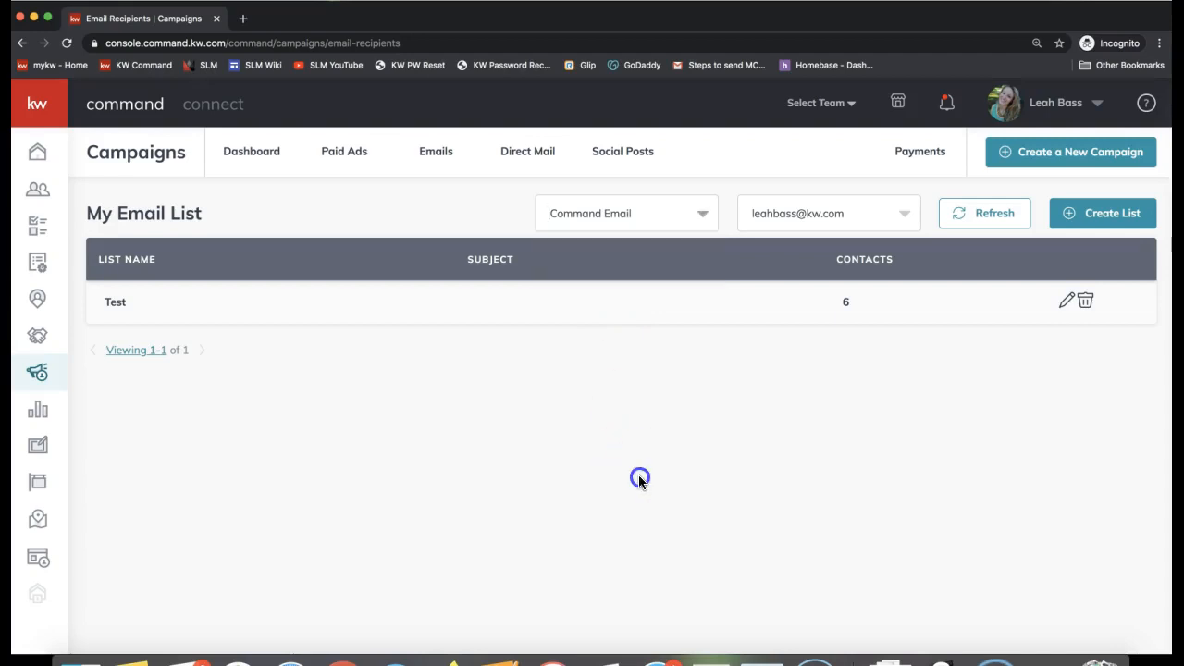
Create a new list named Buyers and tick Select all for the 20 contacts.
left_click(1111, 222)
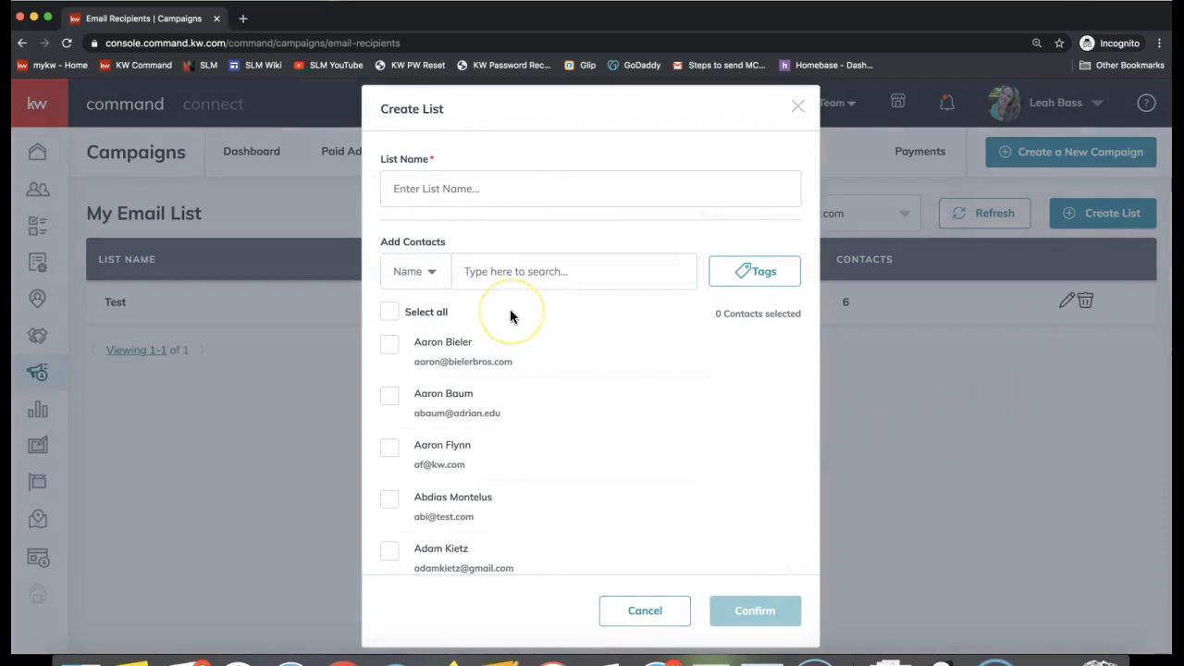
left_click(458, 176)
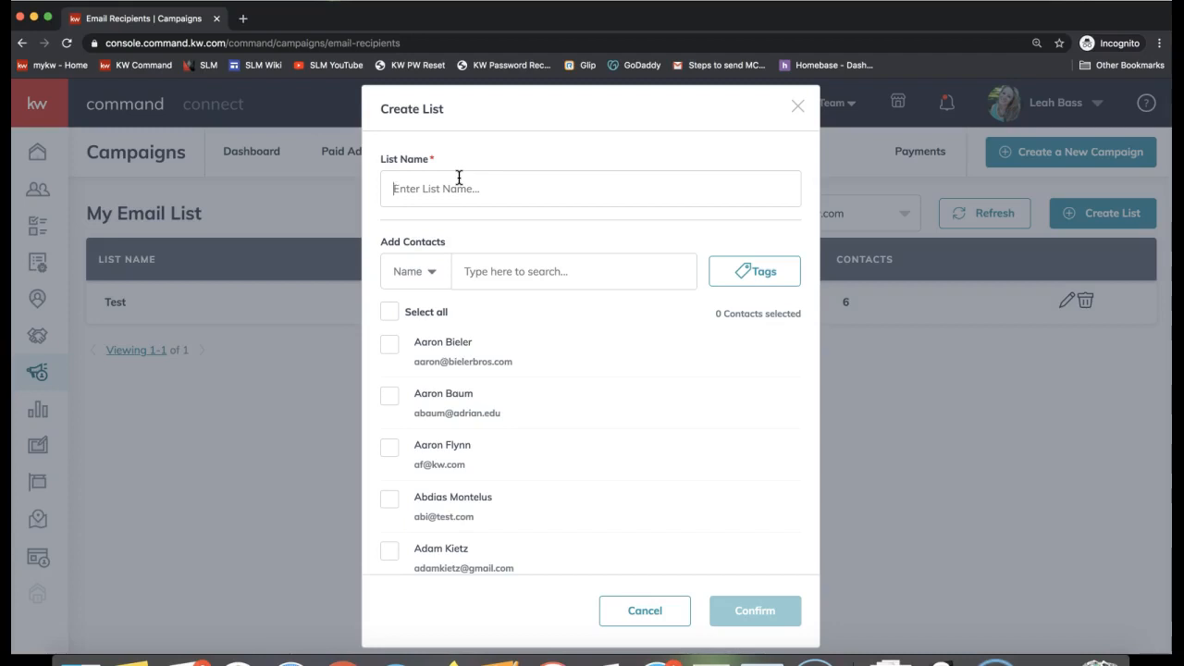
left_click(463, 185)
type("A")
type("uyers")
double_click(434, 185)
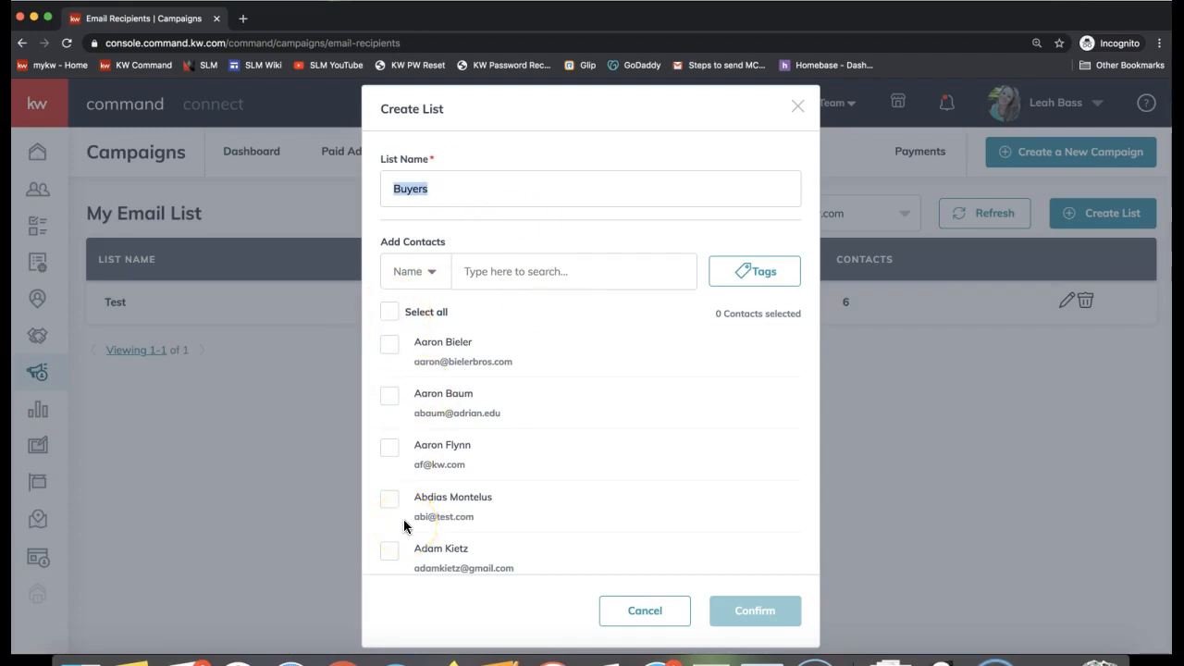
left_click(389, 312)
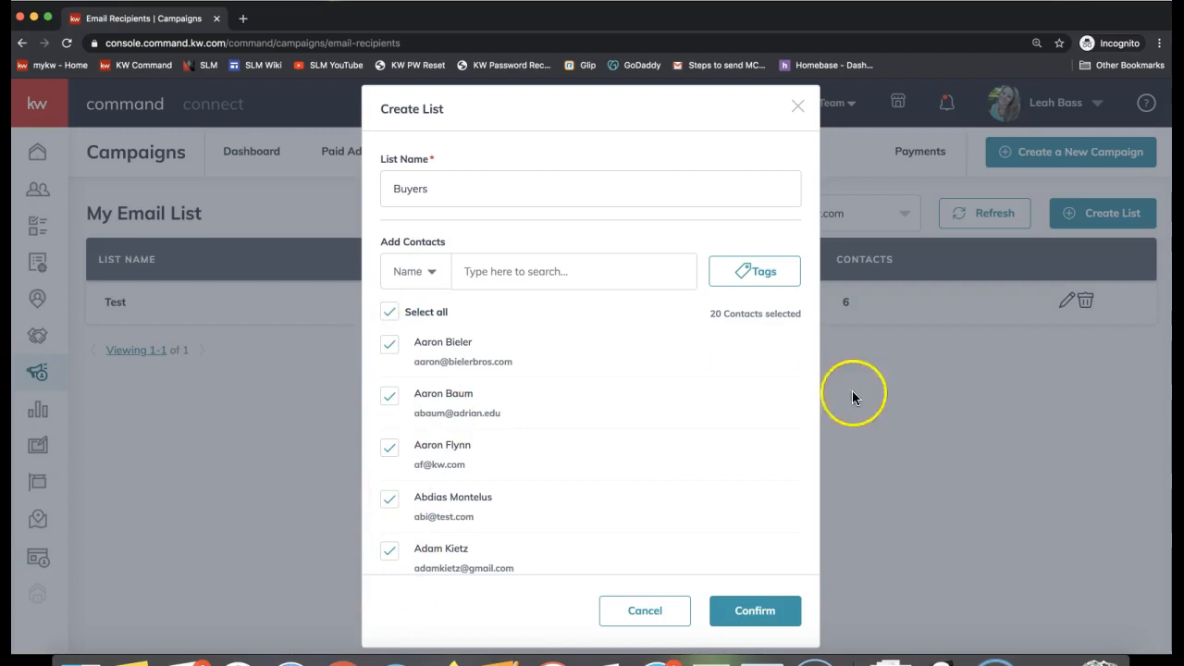
Load More contacts repeatedly until 120 are selected in the Buyers list.
left_click_drag(713, 318, 810, 314)
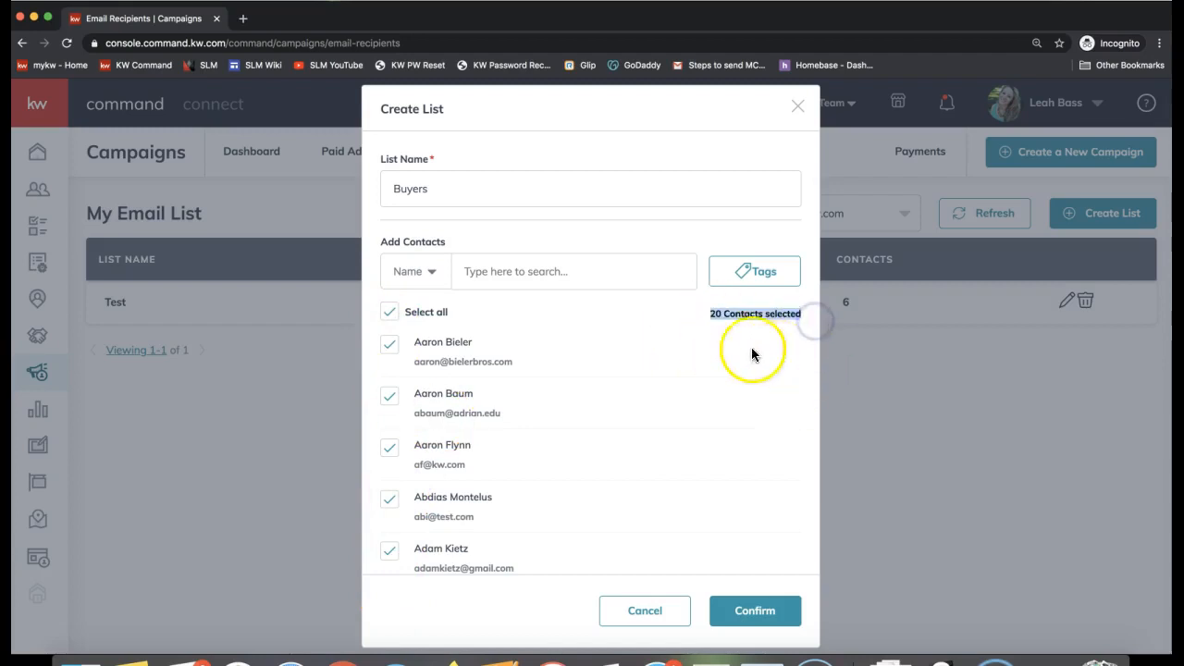
scroll(682, 352, "down", 10)
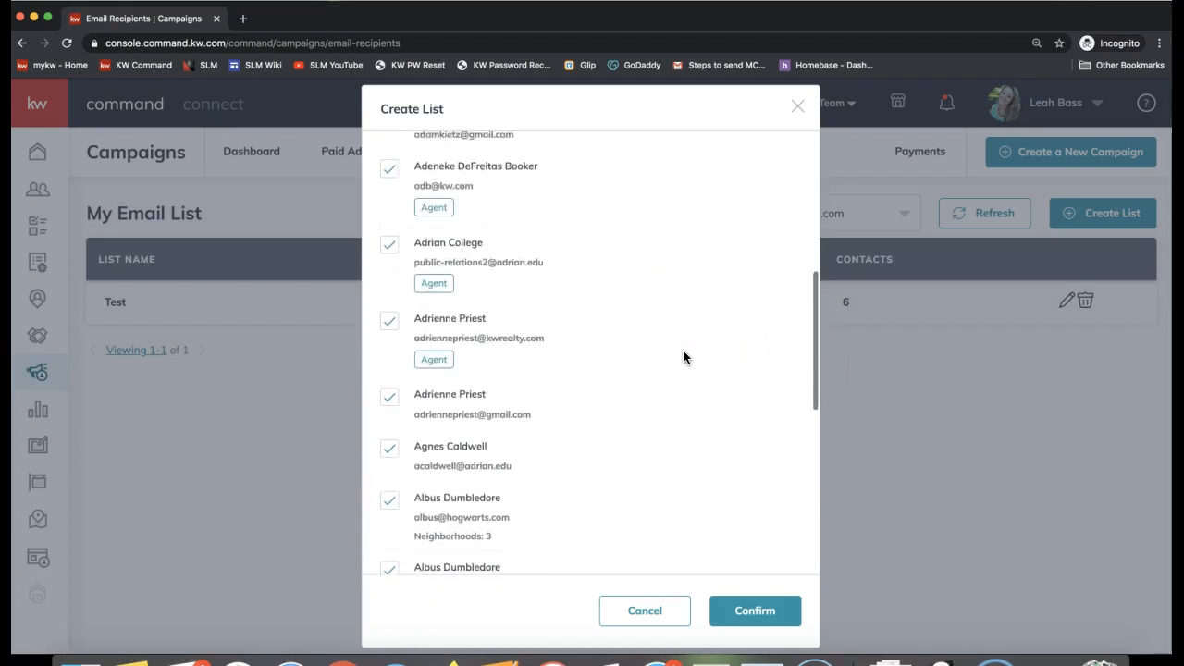
scroll(683, 357, "down", 3)
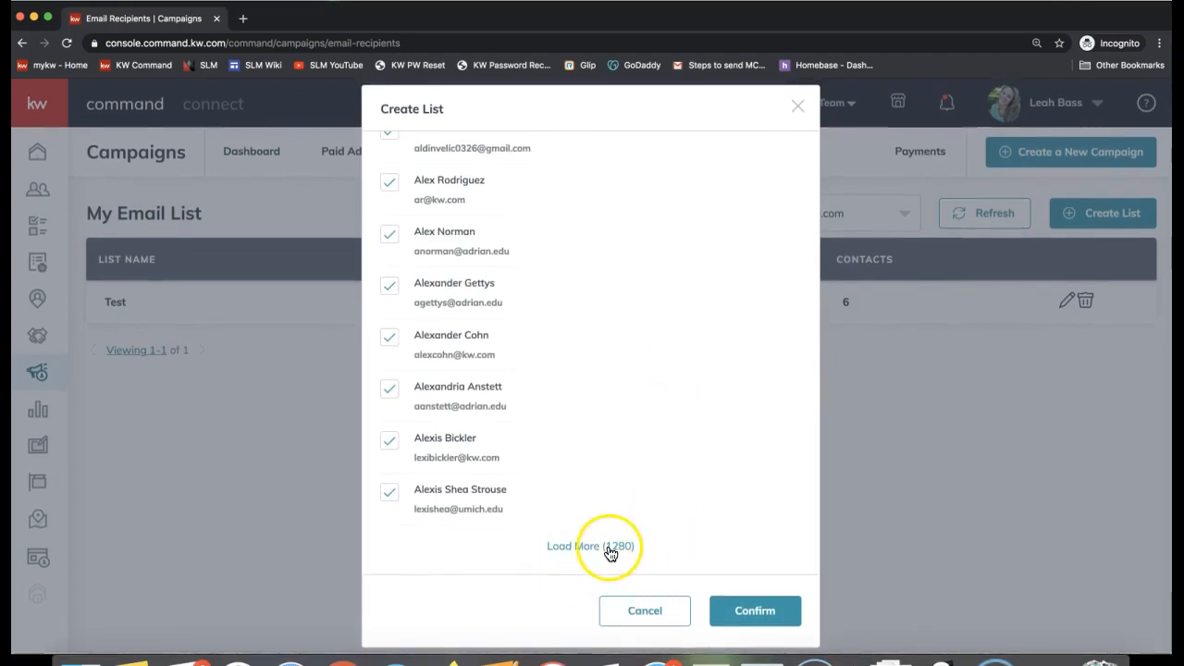
left_click(611, 546)
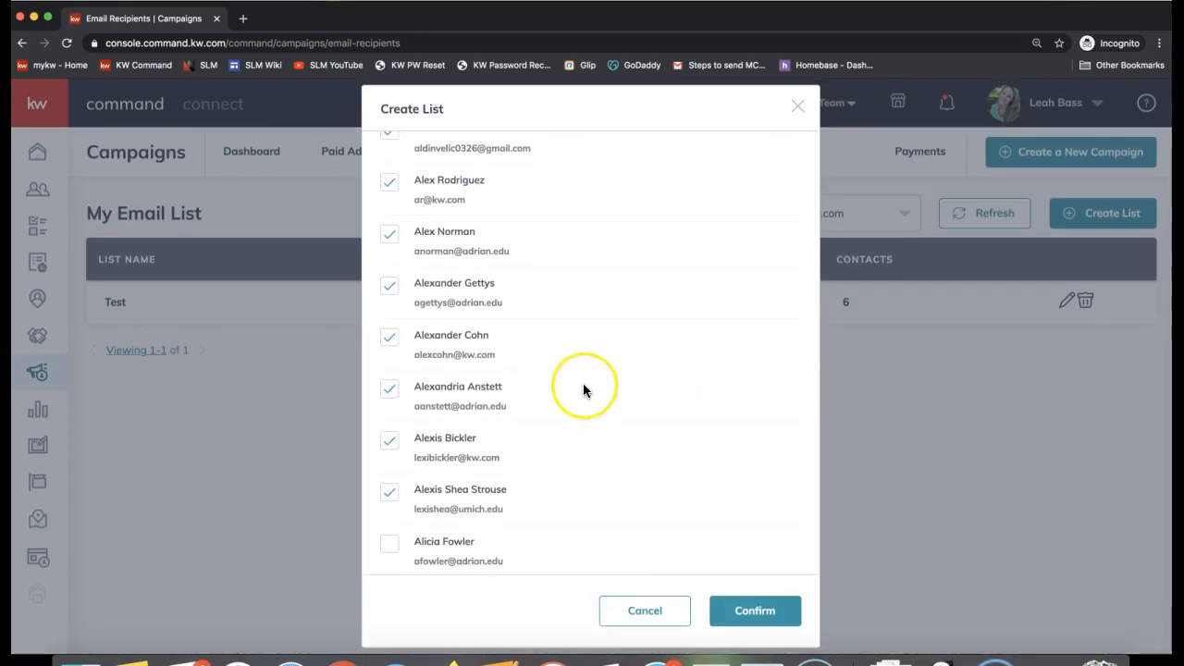
scroll(583, 390, "down", 10)
left_click(585, 546)
scroll(574, 344, "down", 10)
left_click(604, 548)
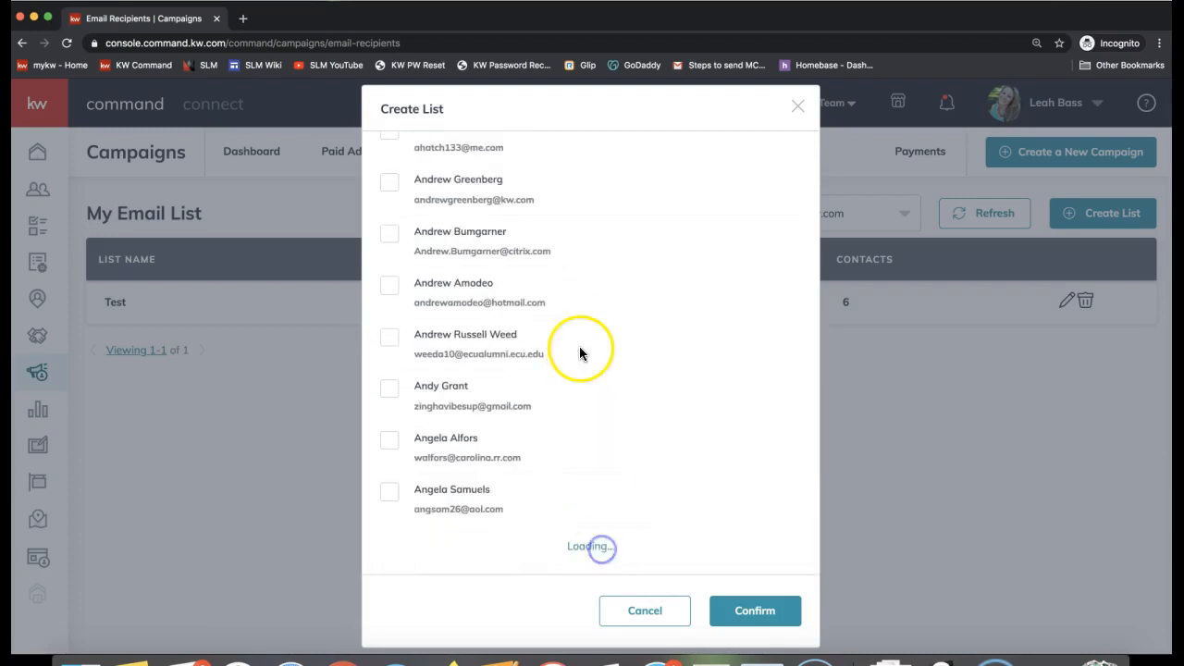
scroll(579, 350, "down", 10)
left_click(577, 546)
scroll(565, 369, "down", 10)
left_click(558, 546)
scroll(580, 345, "up", 20)
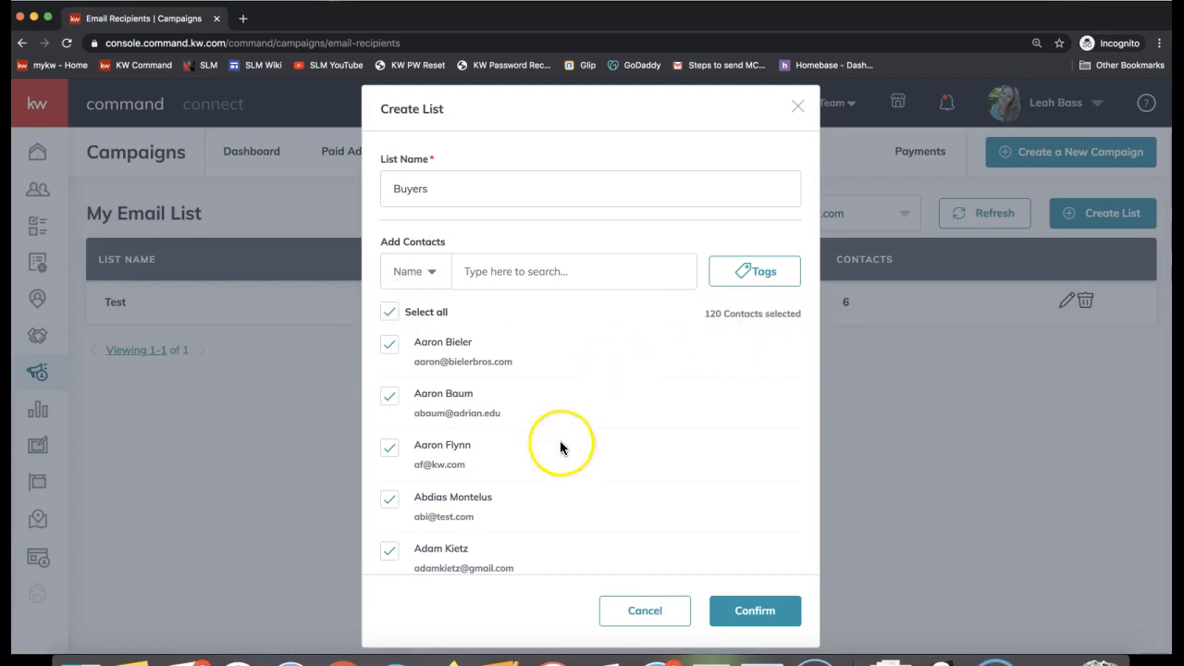
scroll(551, 449, "down", 3)
scroll(551, 448, "up", 3)
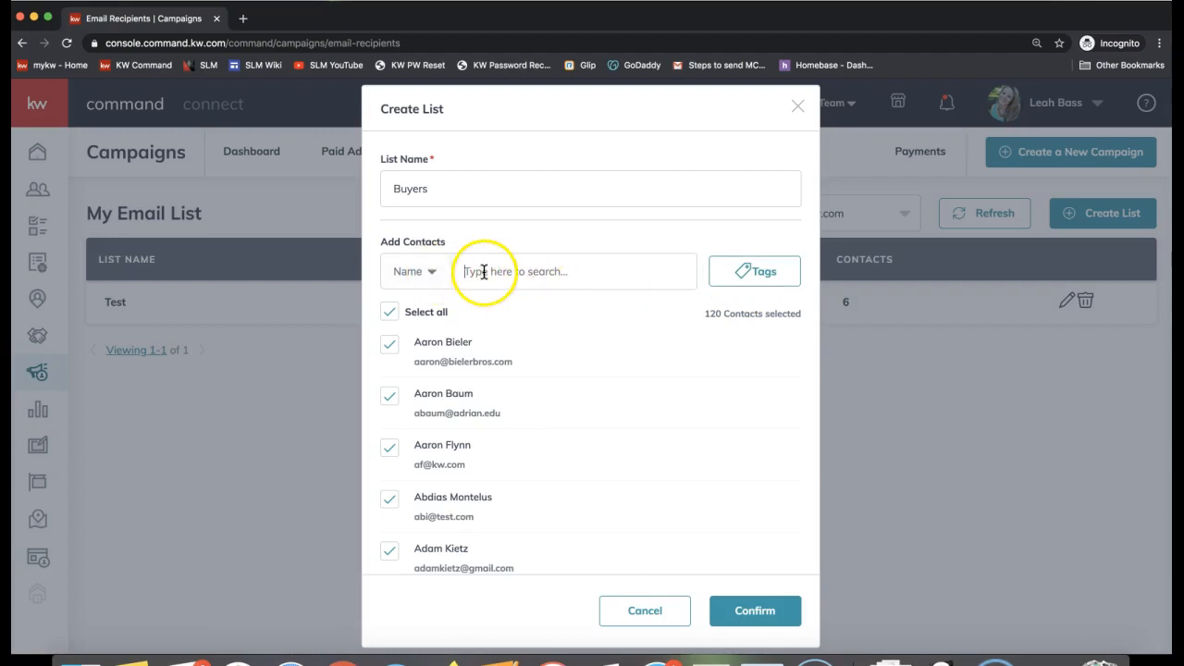
Filter the Buyers list's contacts by the Agent tag and select all of them.
left_click(432, 272)
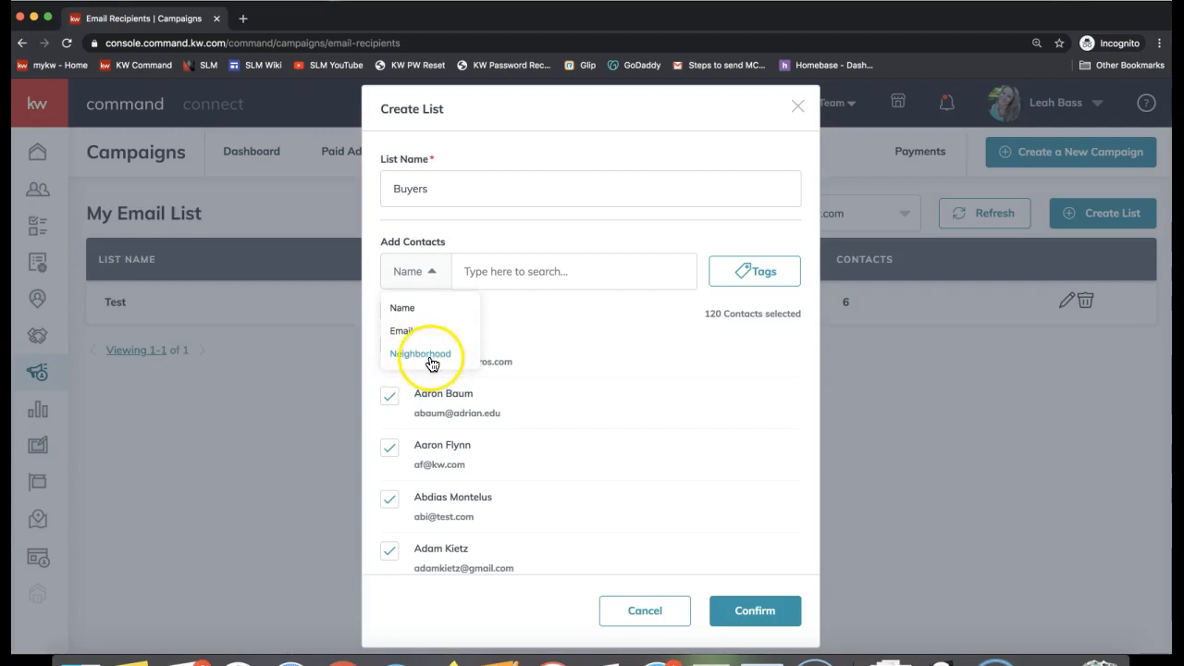
left_click(648, 271)
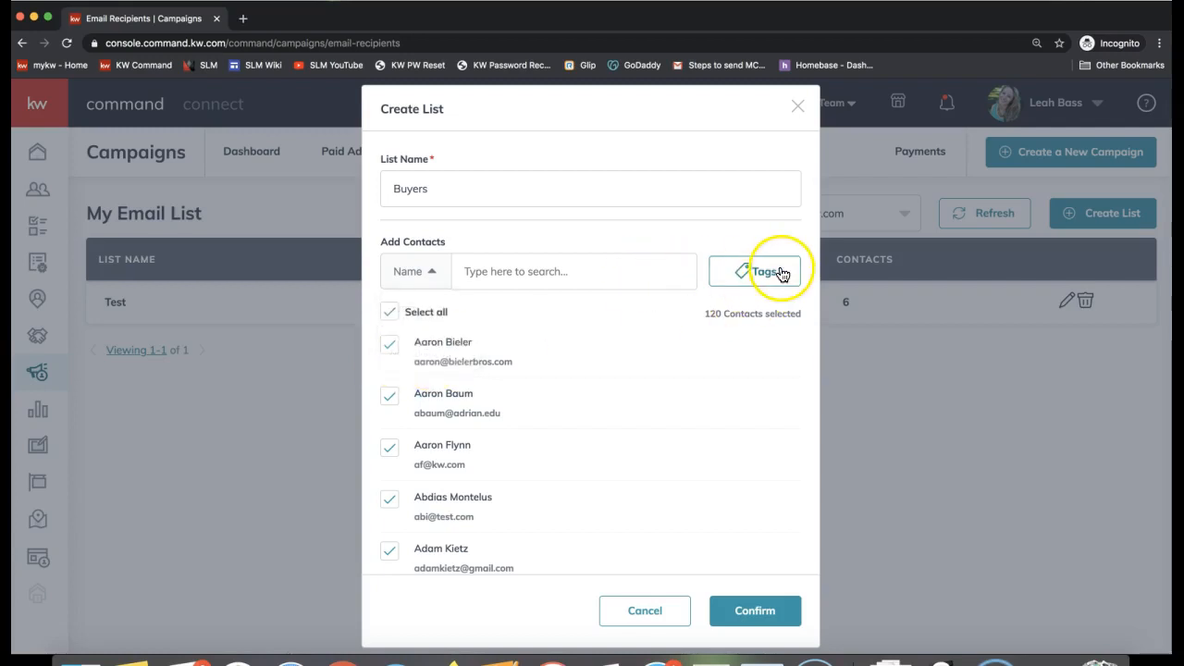
left_click(757, 273)
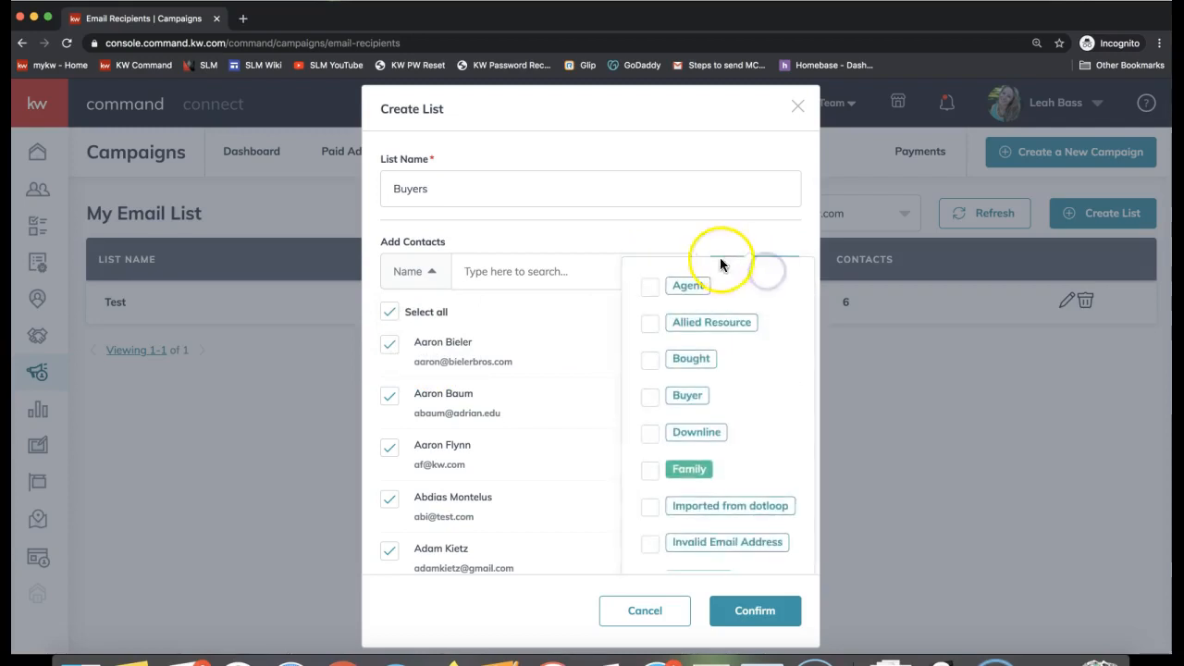
left_click(651, 287)
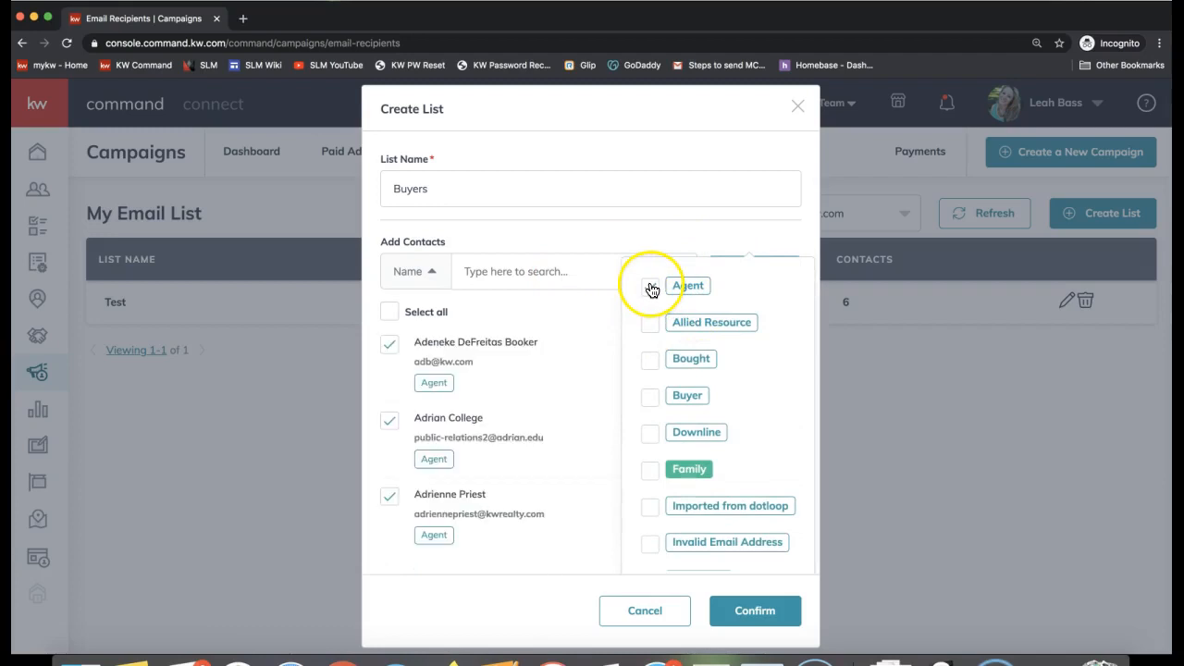
left_click(393, 317)
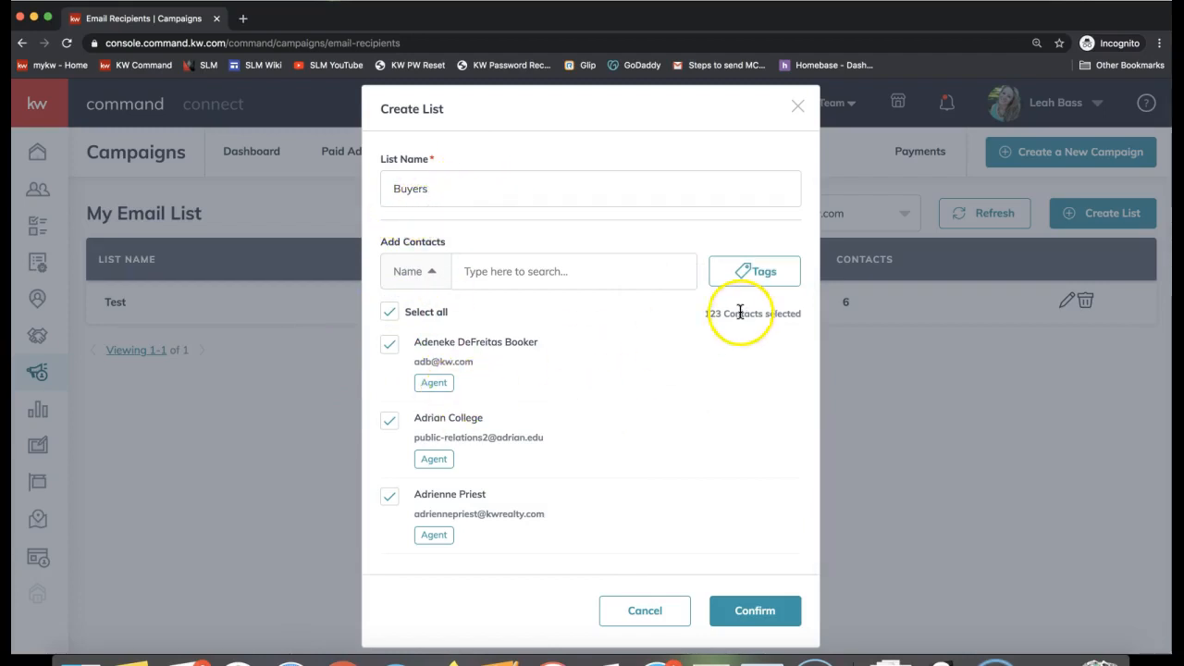
Add the Sold tag to the contact filter, leaving 123 contacts selected.
left_click(765, 269)
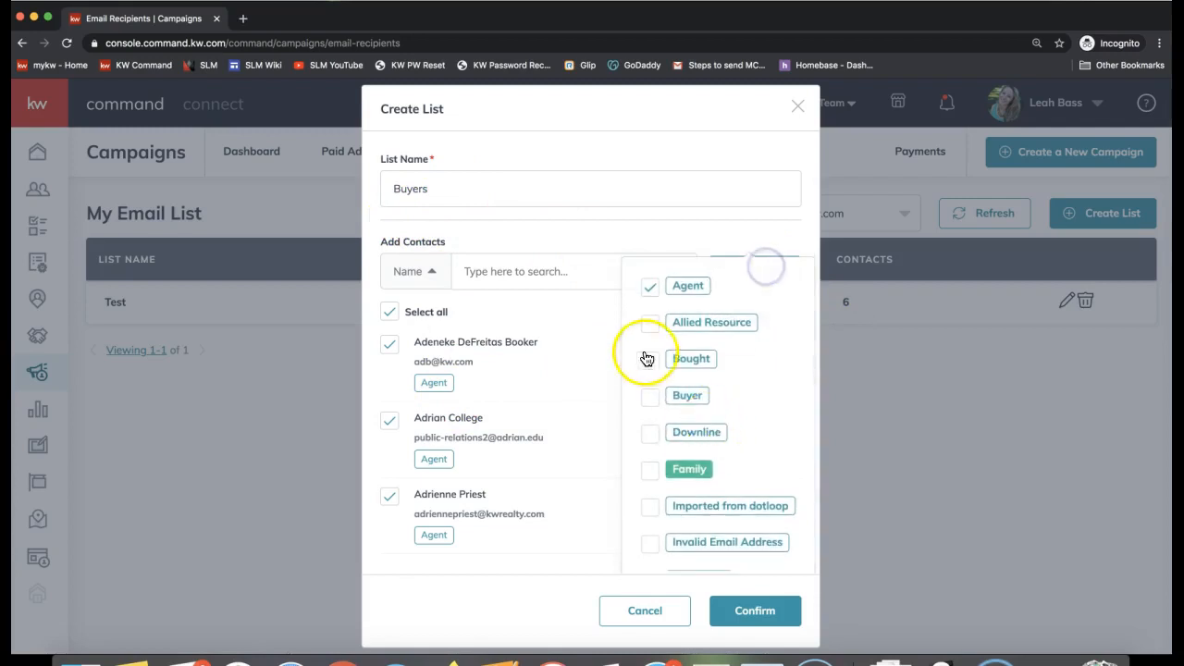
left_click(650, 398)
left_click(649, 432)
left_click(650, 470)
left_click(445, 204)
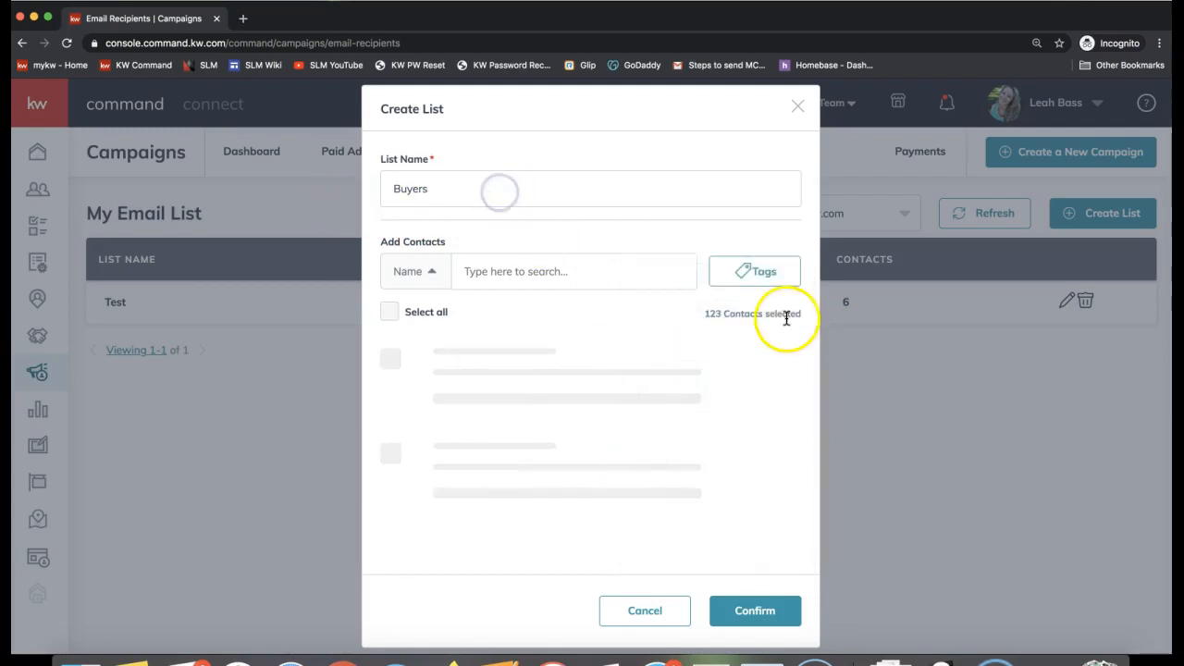
left_click(766, 276)
scroll(721, 380, "down", 5)
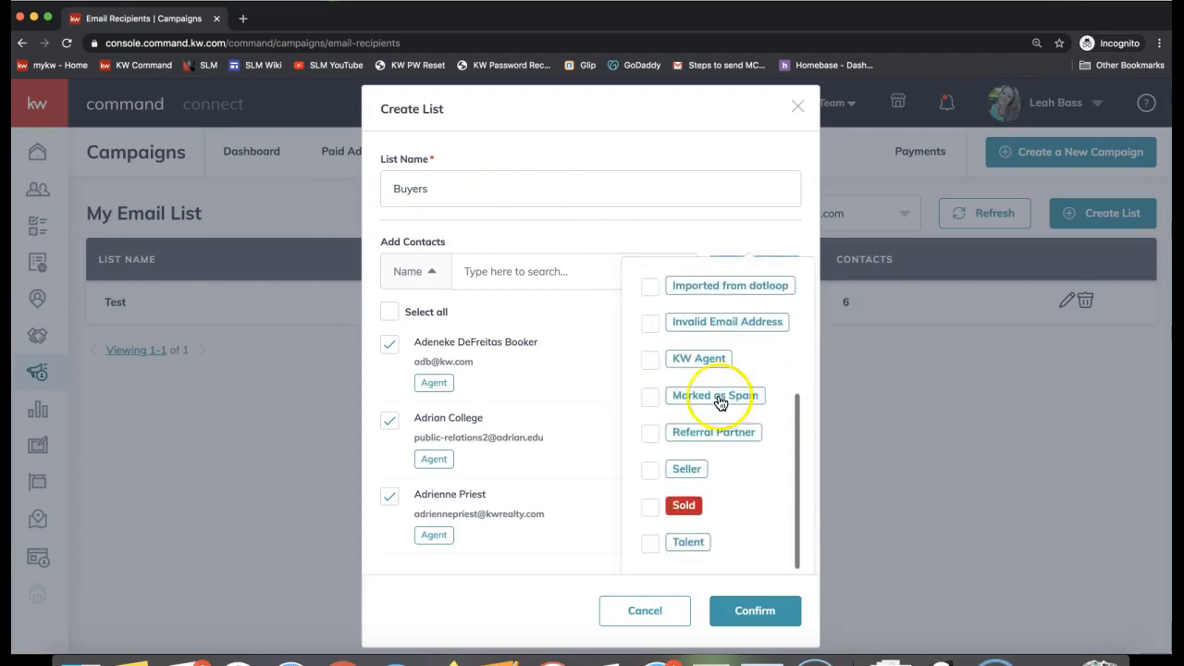
left_click(649, 509)
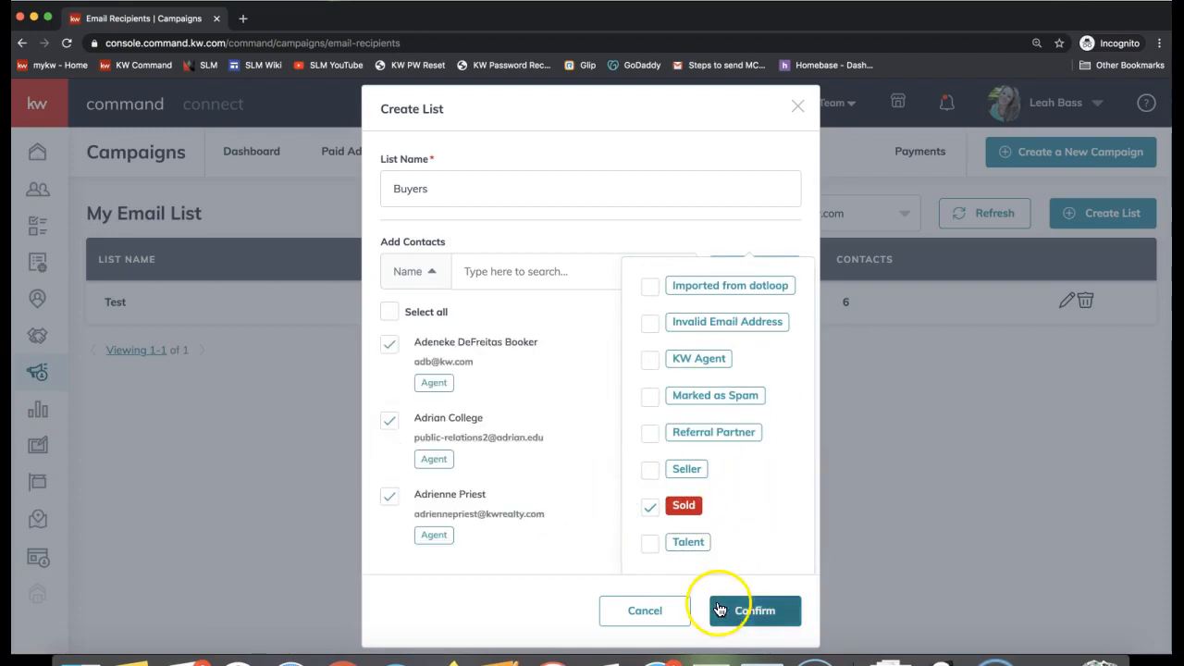
left_click(522, 324)
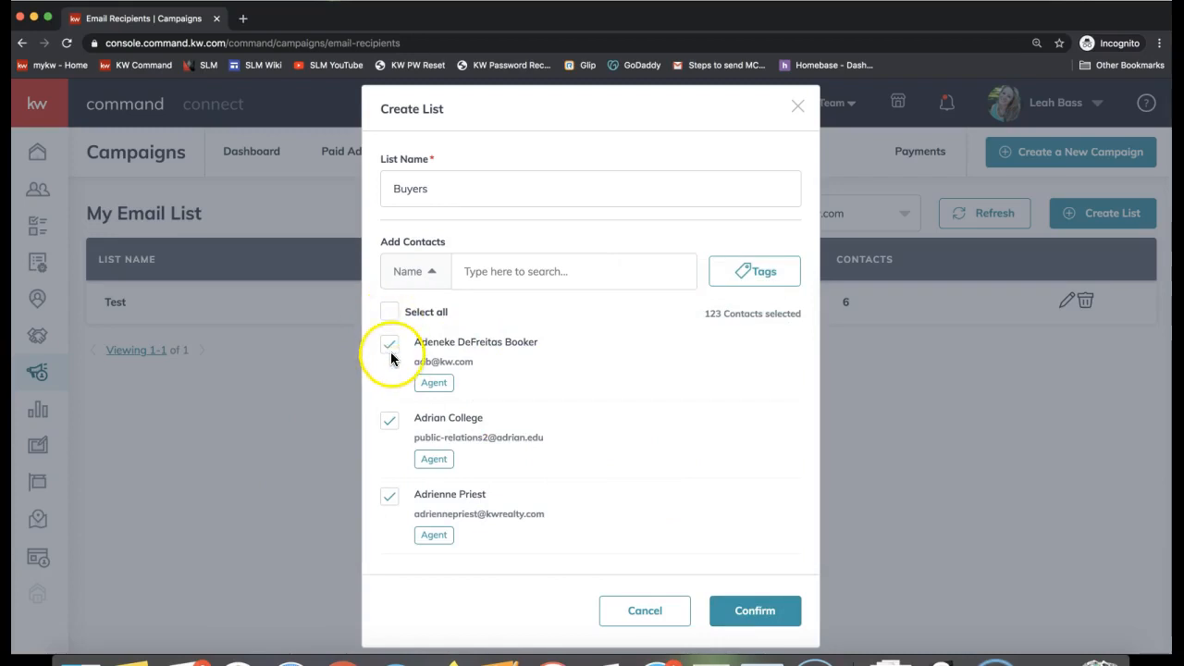
Confirm the Buyers list and check its 123-contact row in My Email List.
left_click(727, 612)
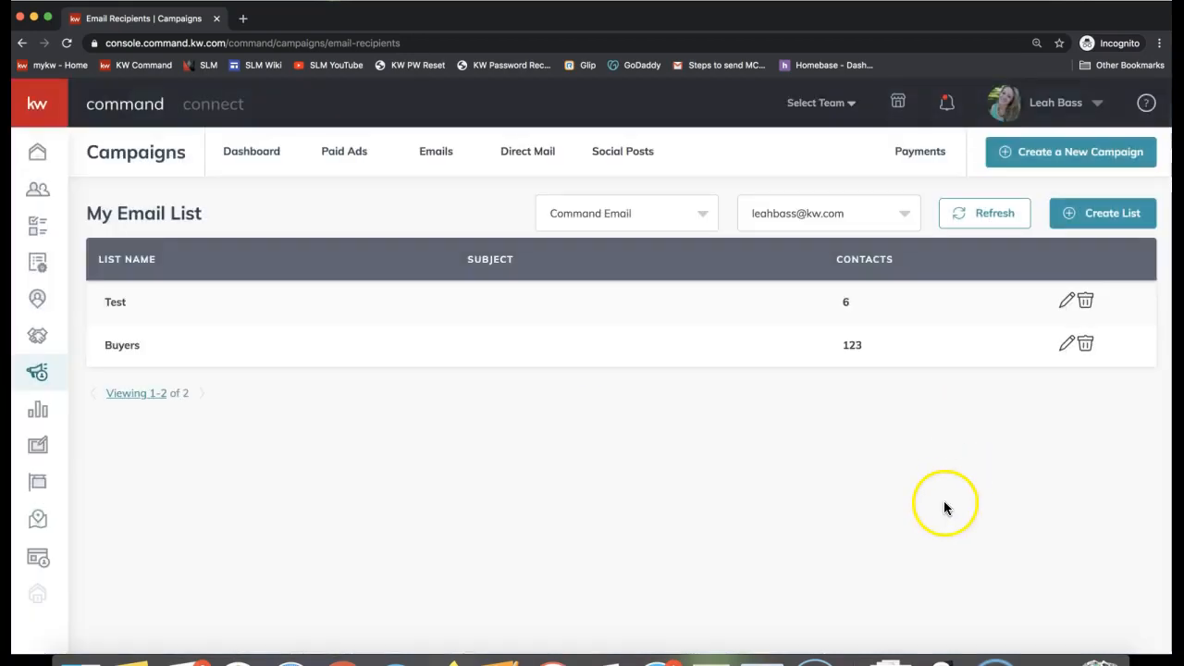
double_click(121, 345)
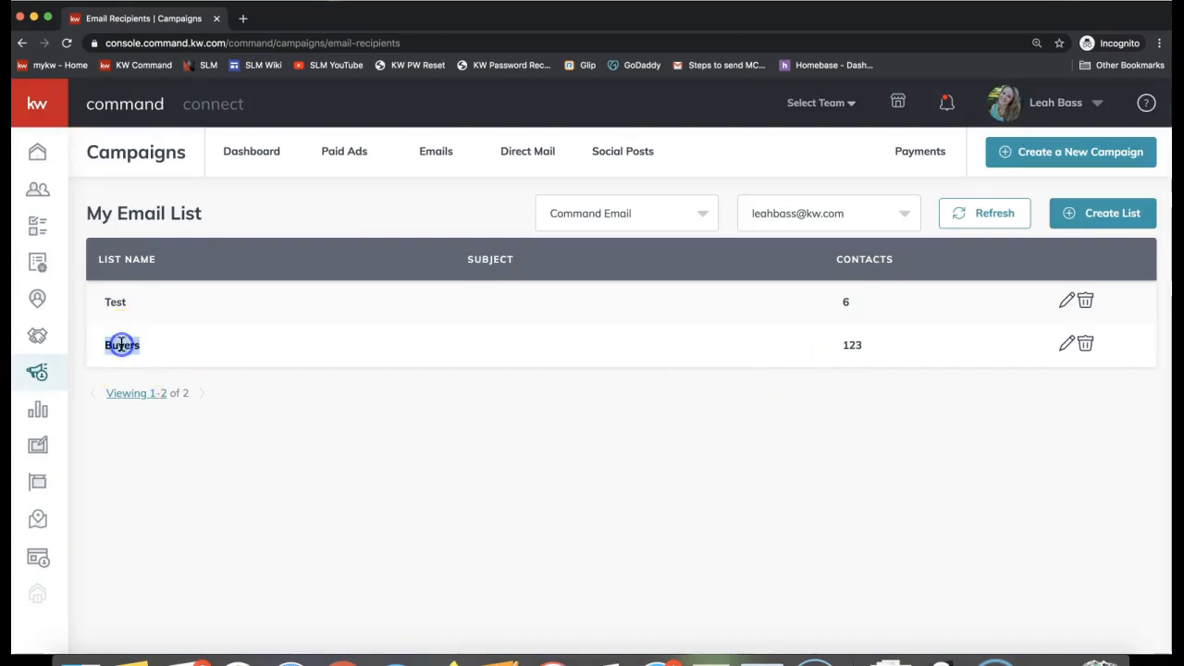
double_click(852, 346)
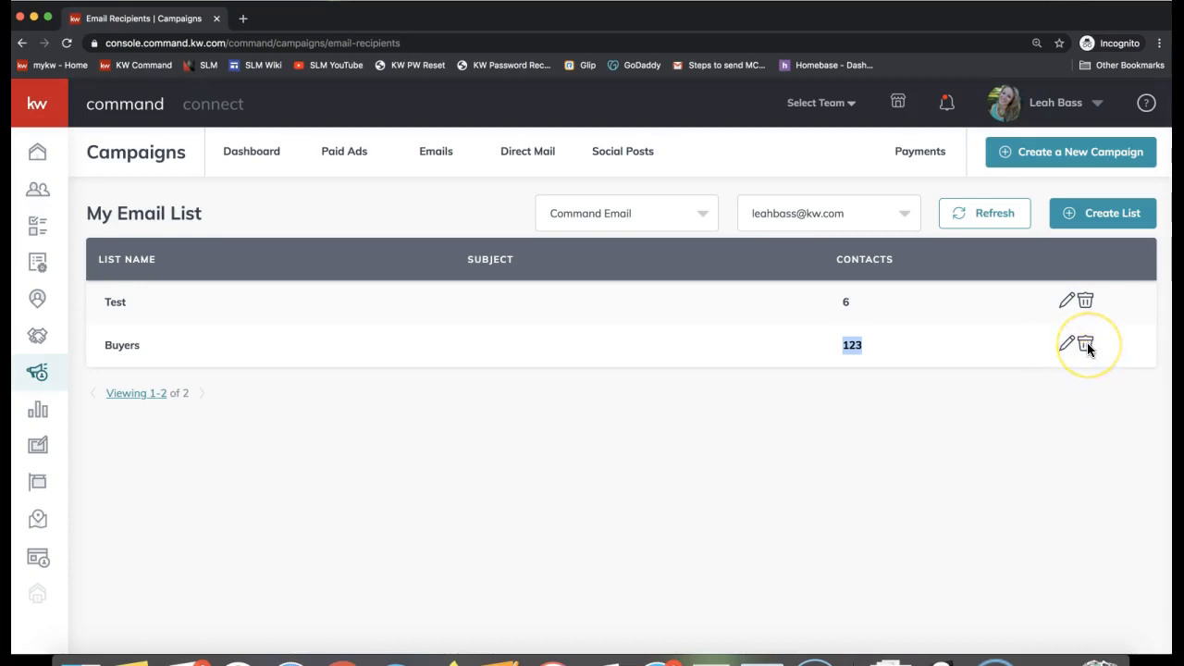
left_click(703, 324)
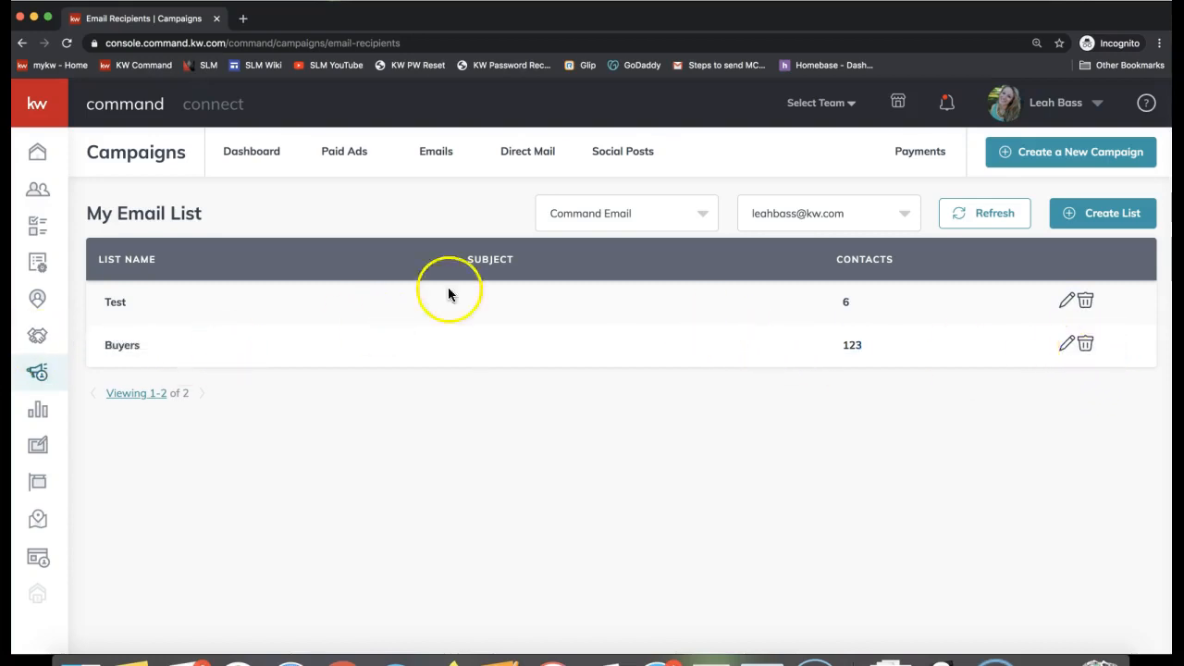
left_click(629, 213)
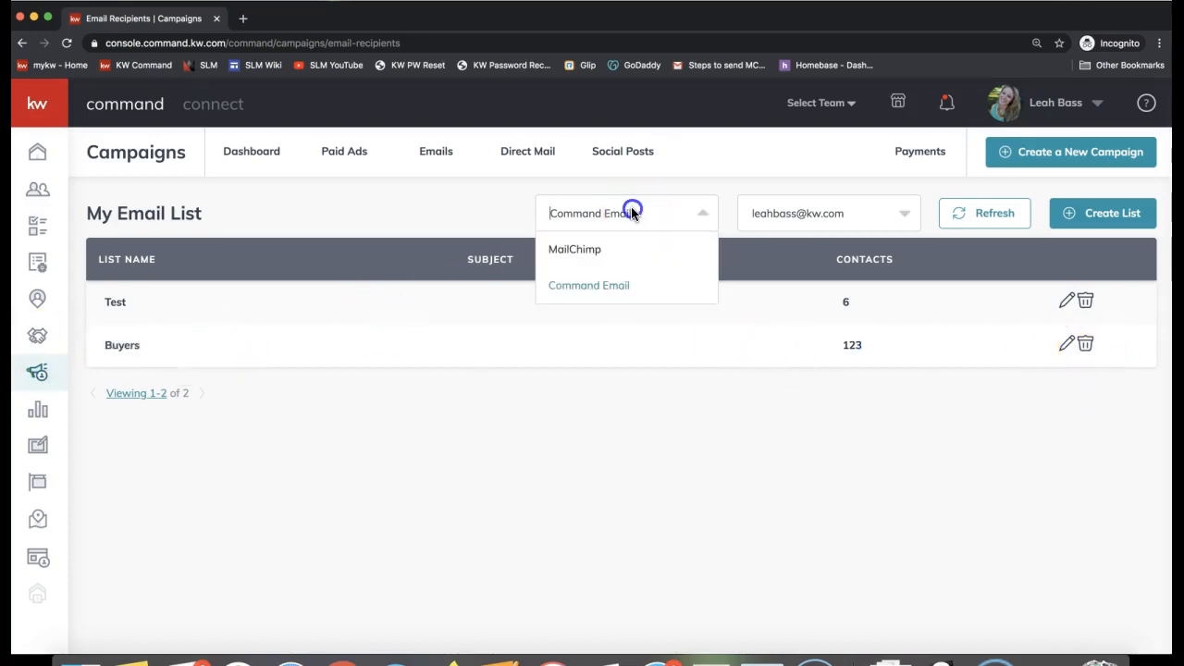
left_click(387, 193)
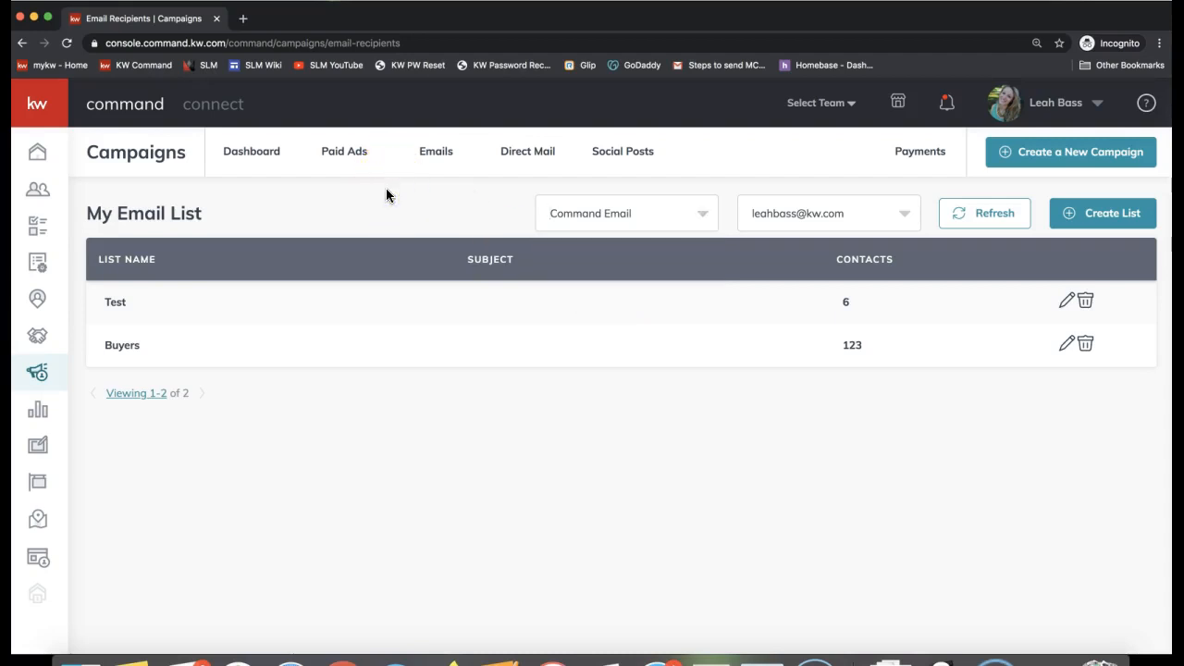
Start a new email campaign named 'My Mobile App Email'.
left_click(1064, 153)
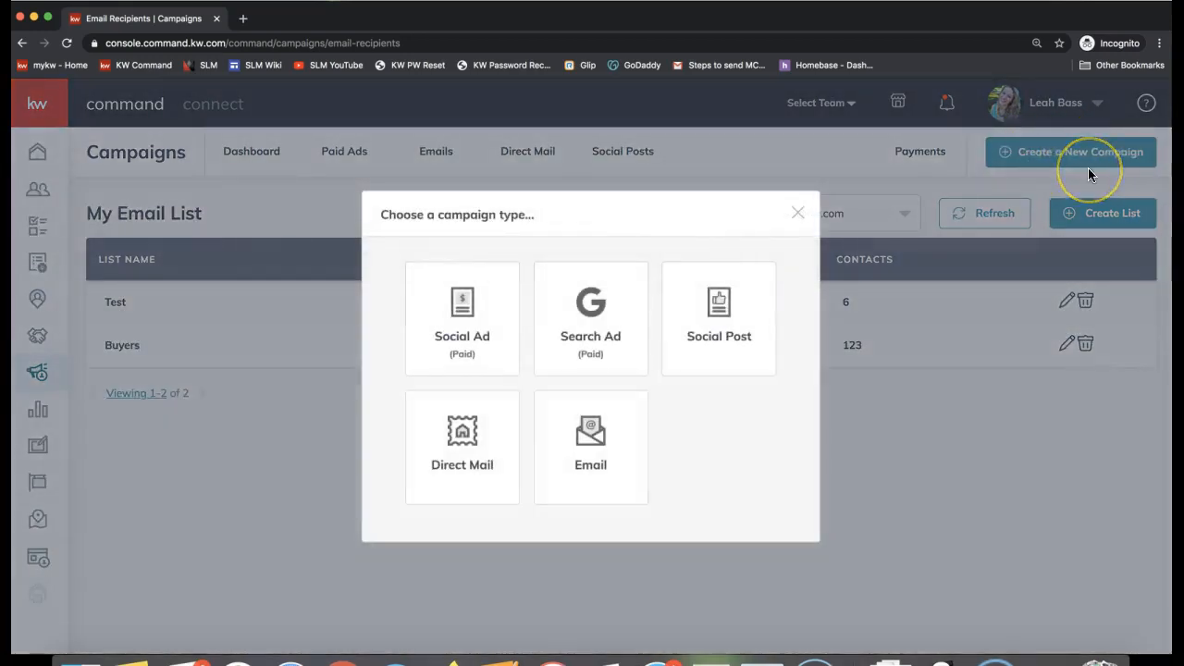
left_click(606, 455)
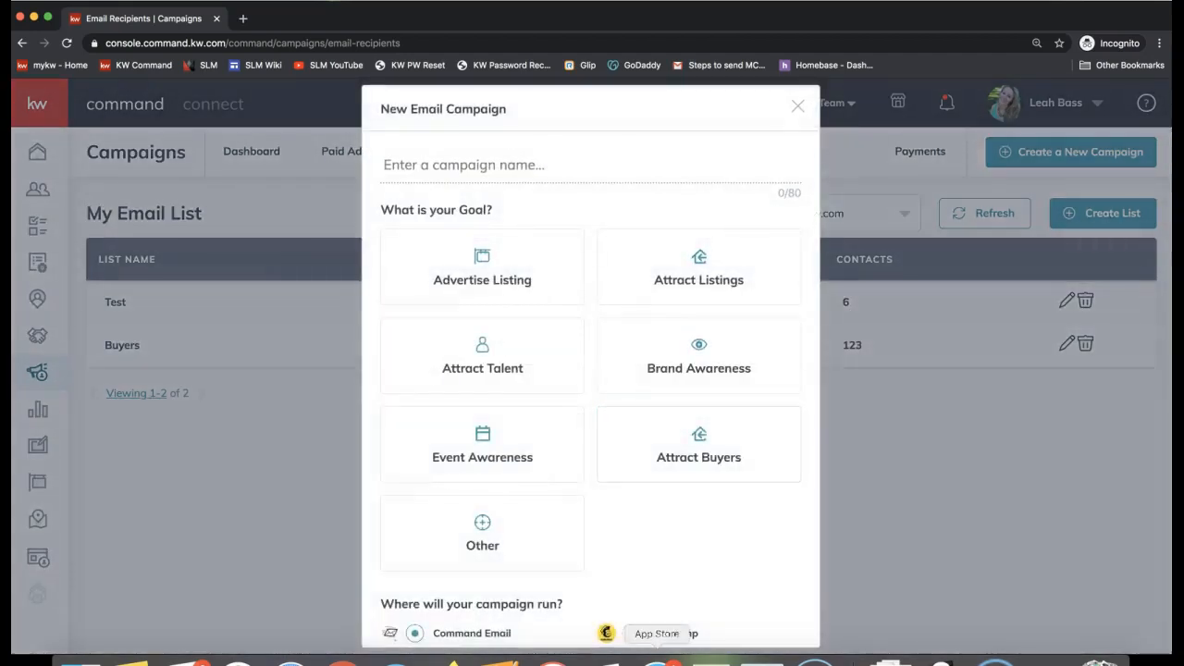
scroll(682, 453, "down", 2)
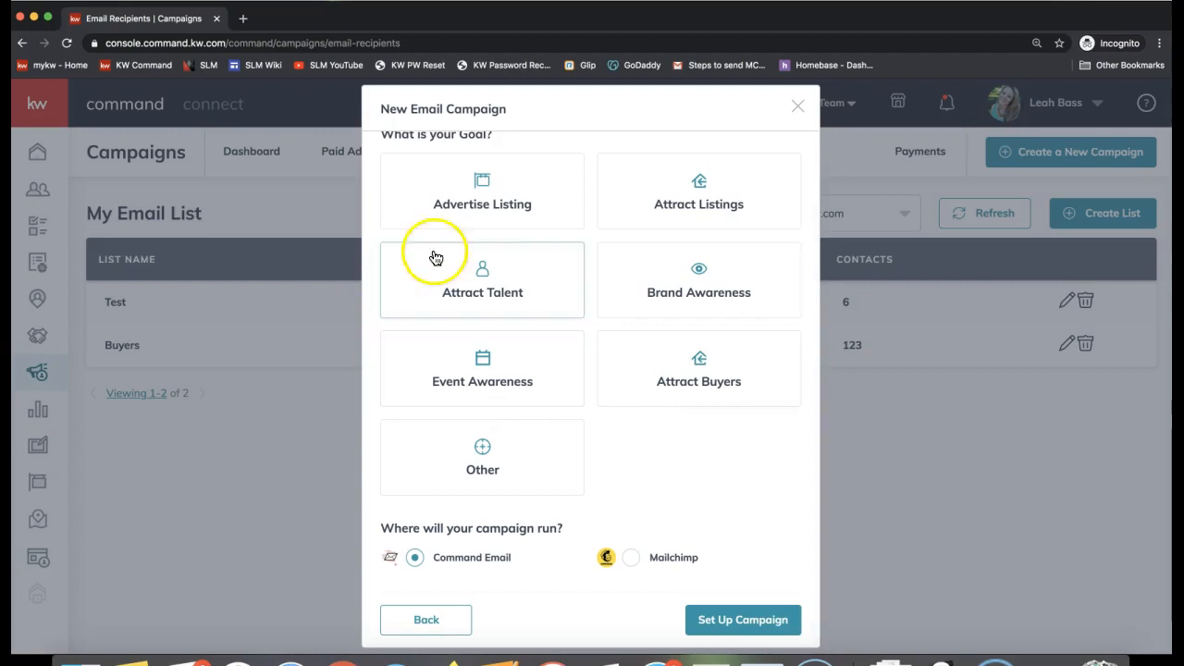
scroll(473, 202, "up", 2)
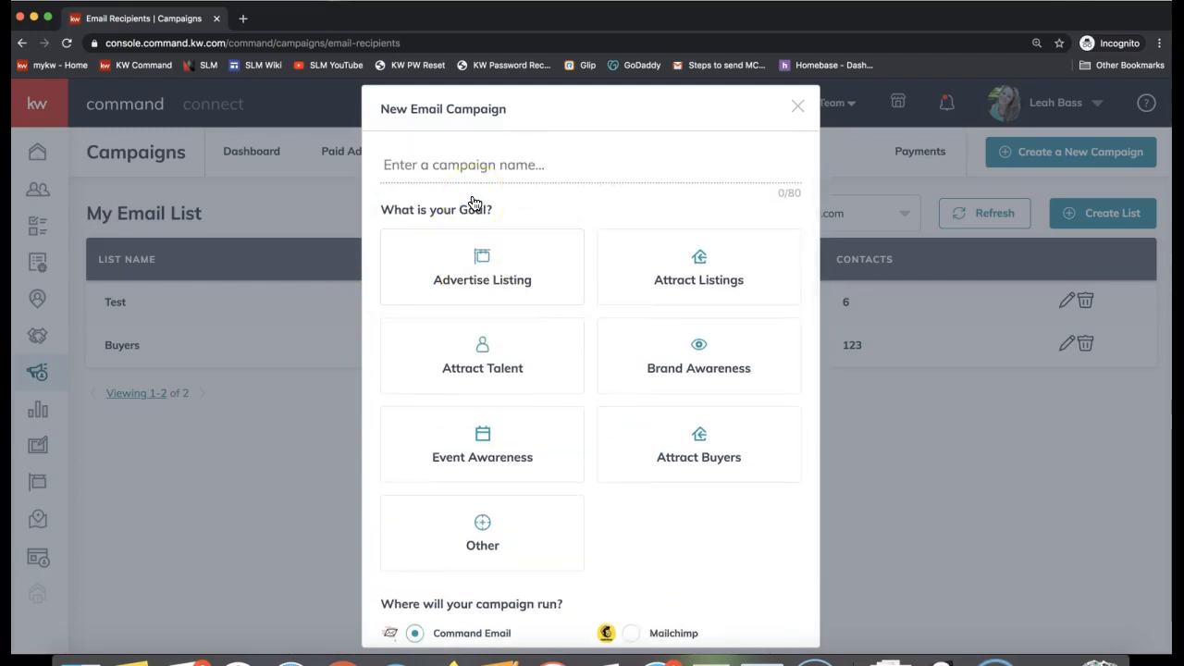
left_click(427, 159)
type("M")
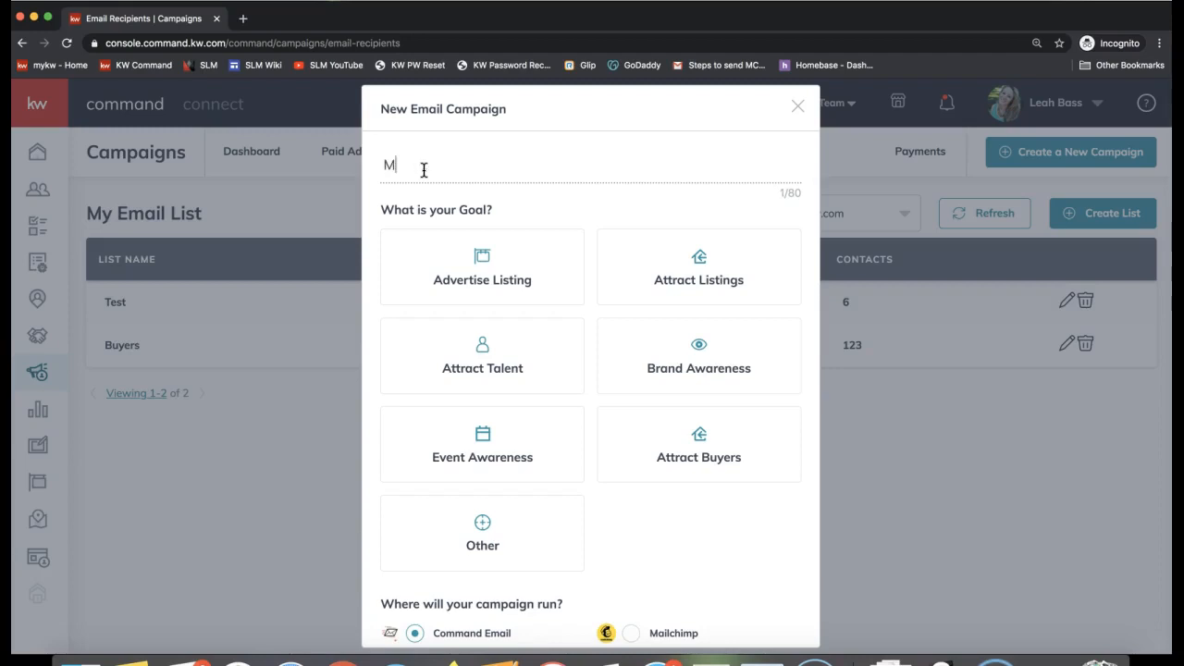
type("y Mobile App Email")
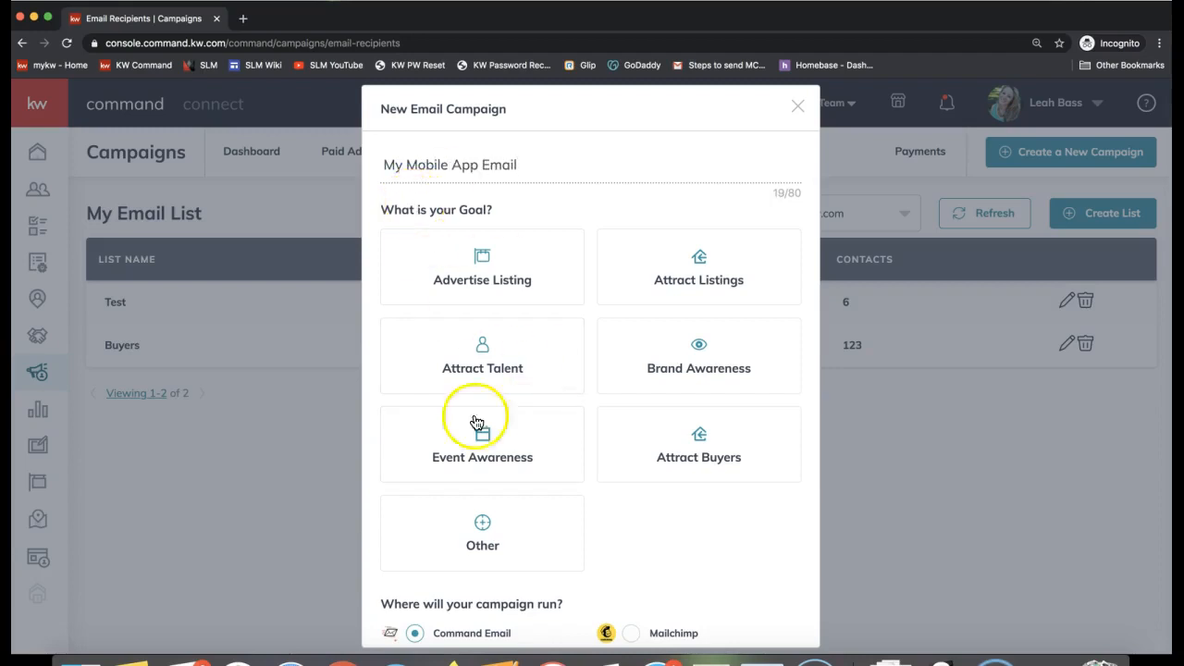
Set the campaign goal to Attract Buyers on Command Email and set up the campaign.
left_click(735, 370)
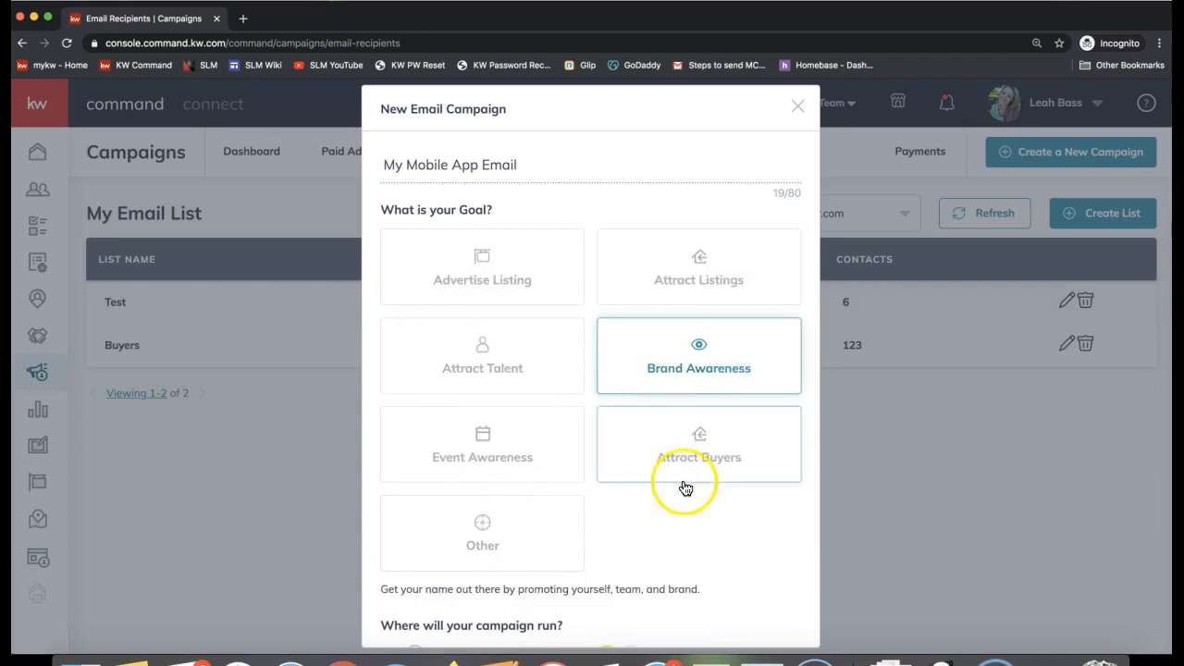
left_click(614, 453)
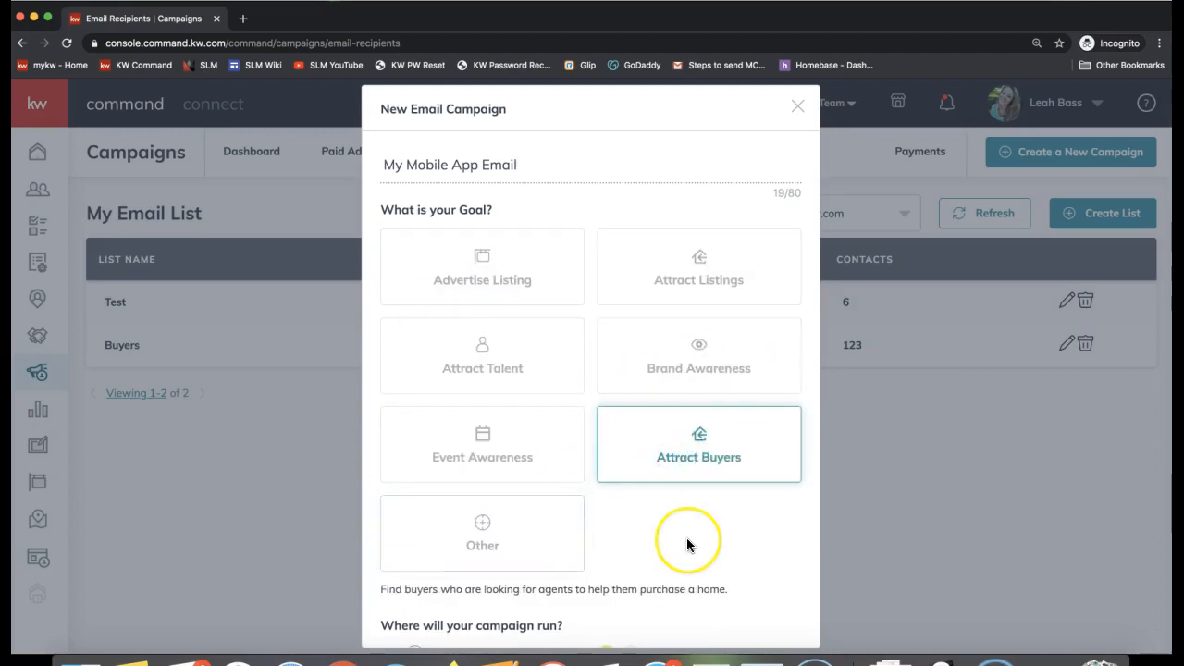
scroll(687, 545, "down", 3)
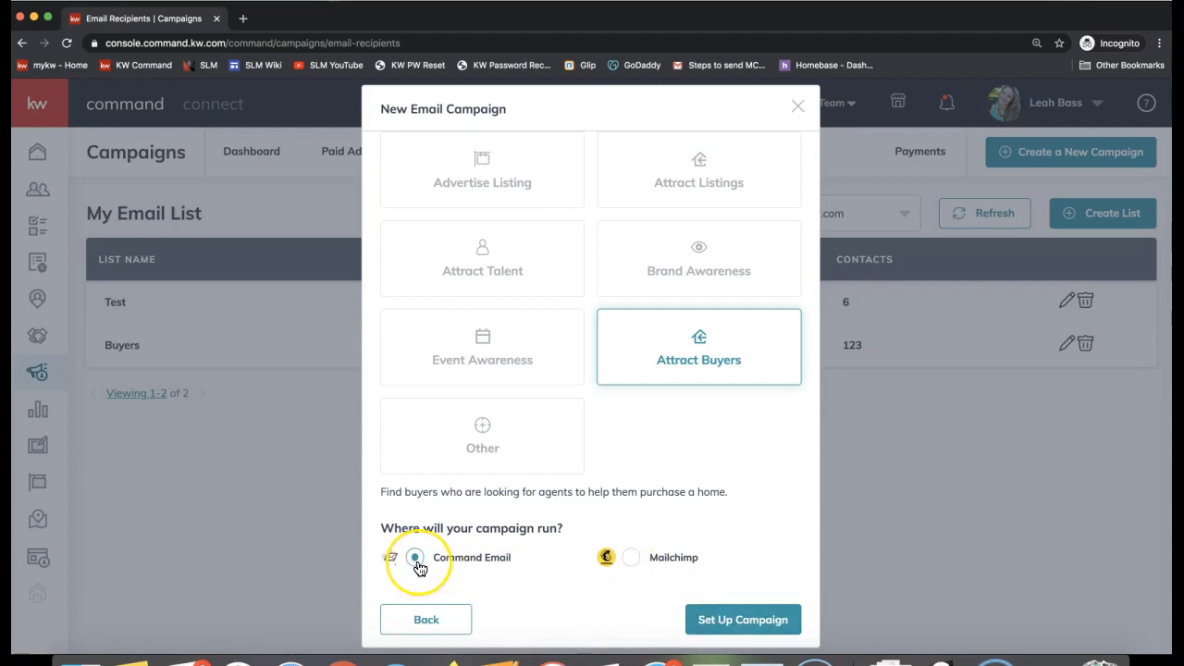
left_click(757, 626)
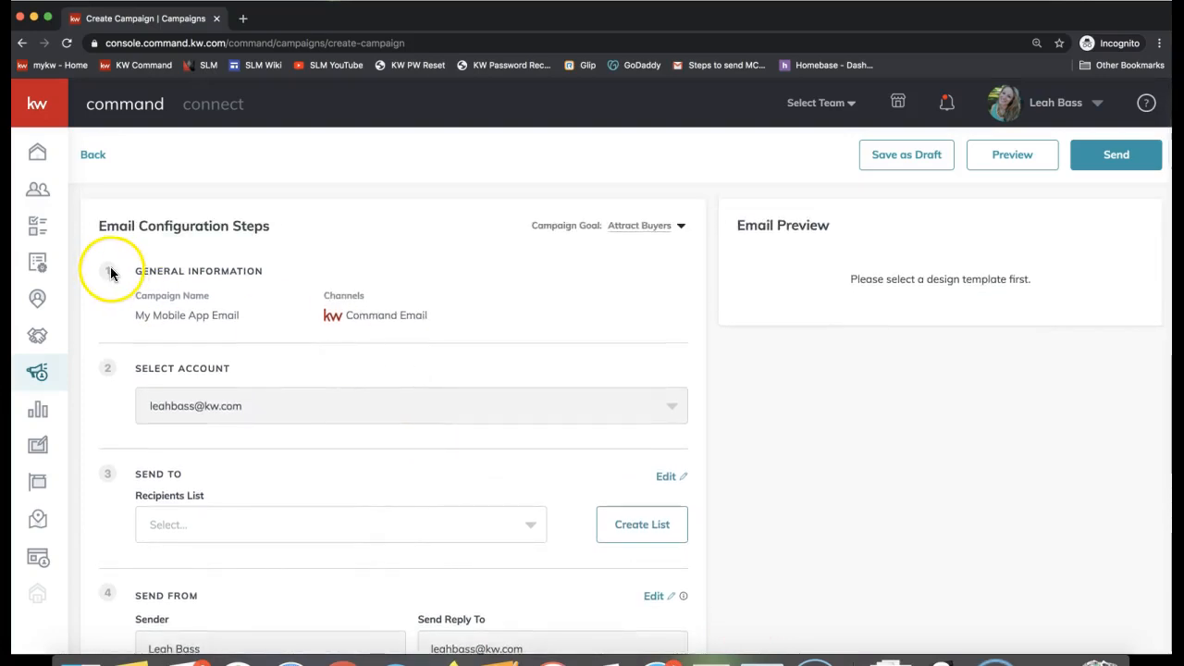
Choose Buyers as the campaign's recipients list.
scroll(110, 271, "down", 5)
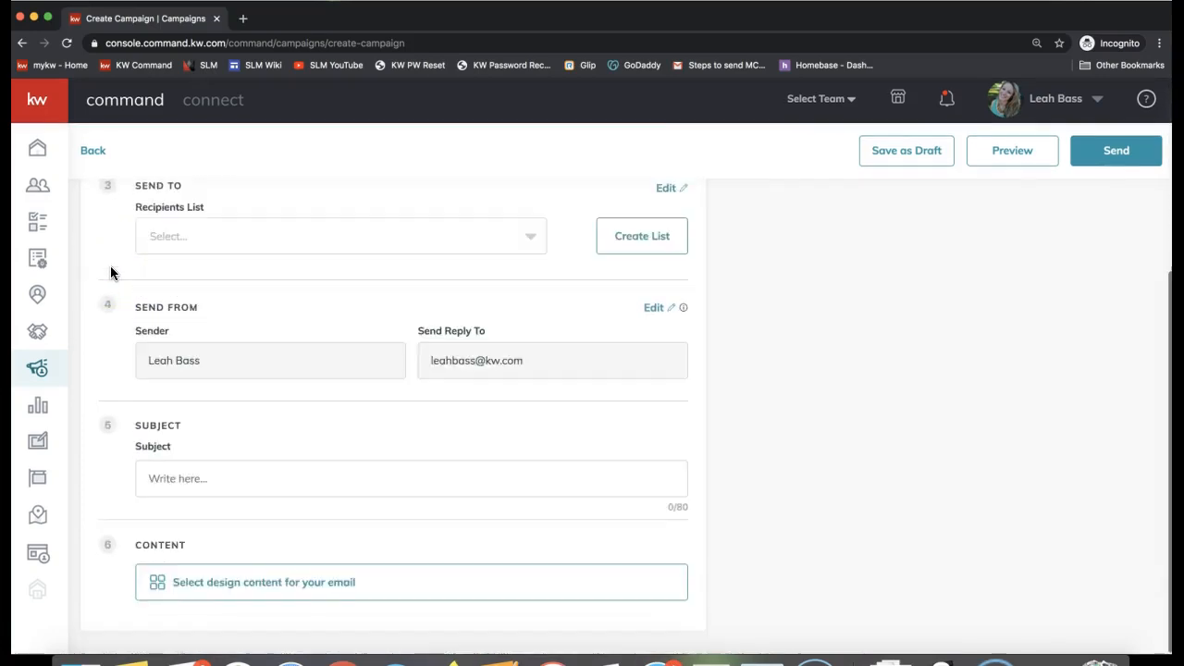
scroll(114, 575, "up", 5)
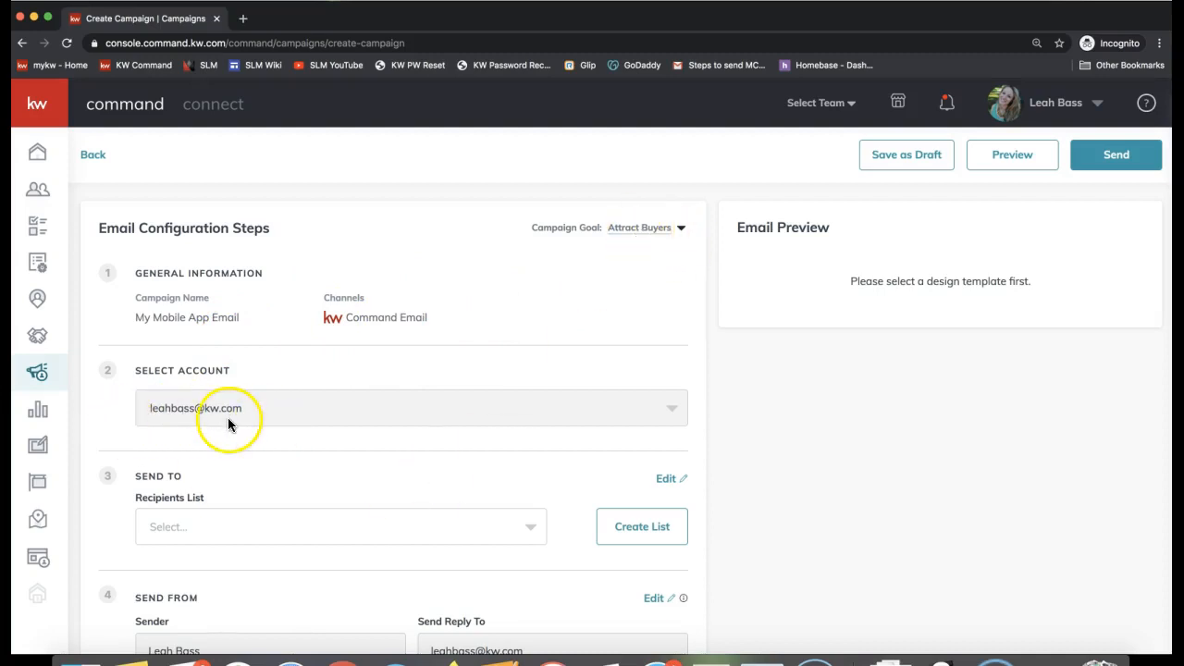
scroll(230, 418, "down", 2)
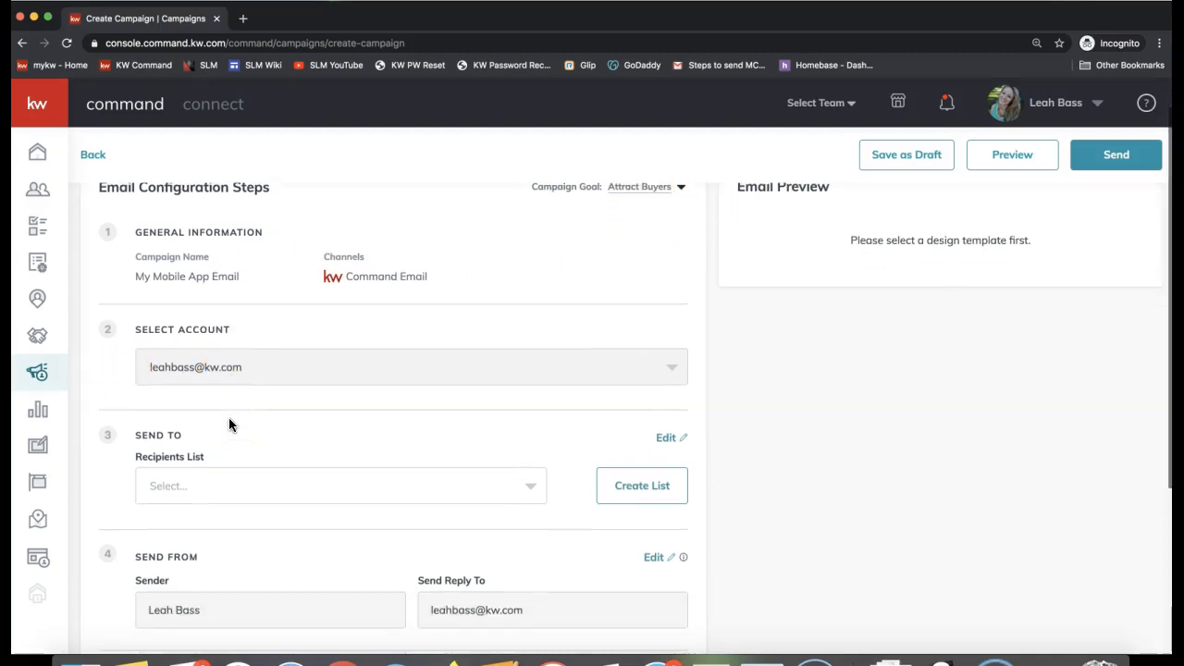
right_click(175, 456)
left_click(152, 438)
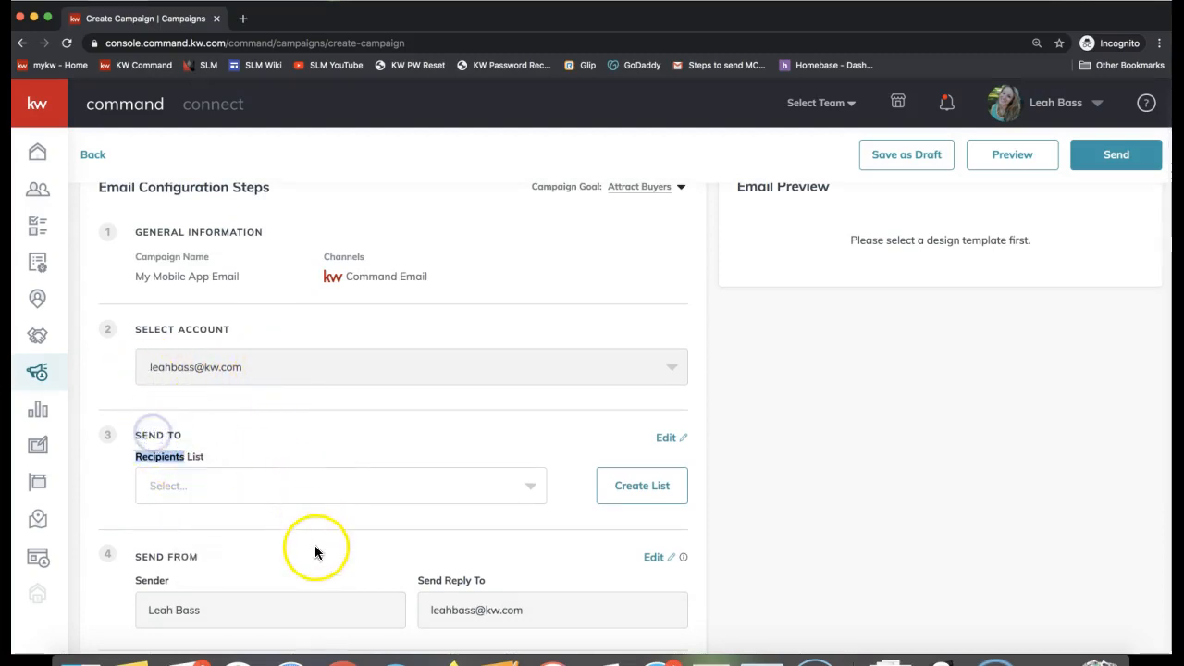
left_click(251, 489)
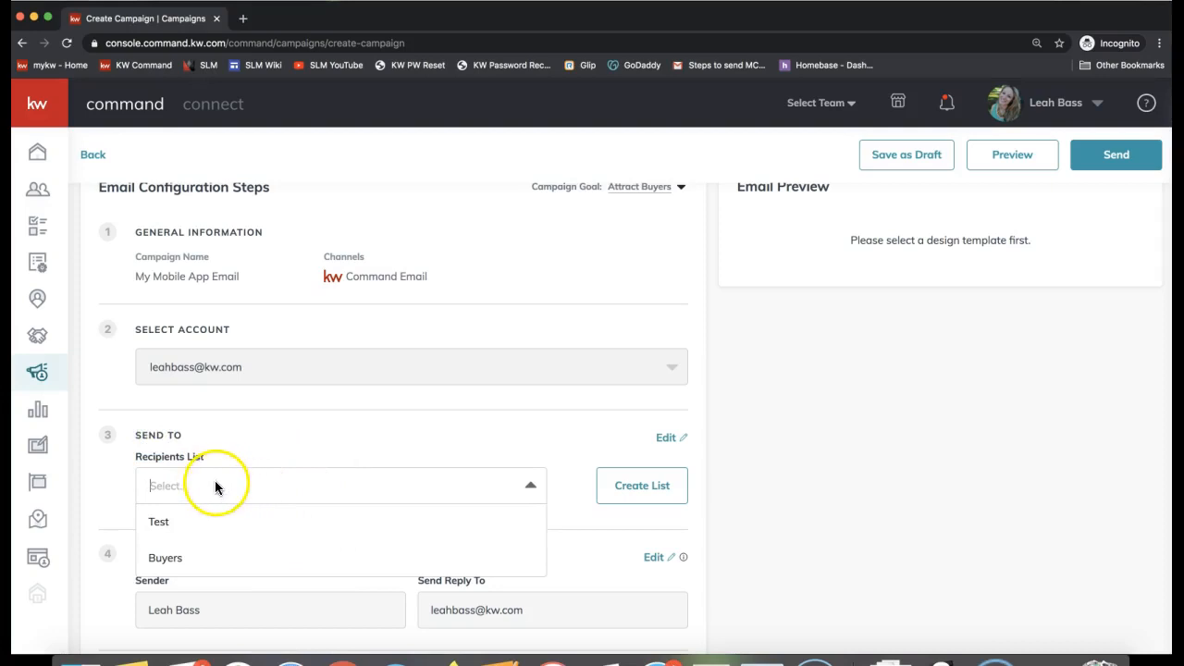
left_click(168, 558)
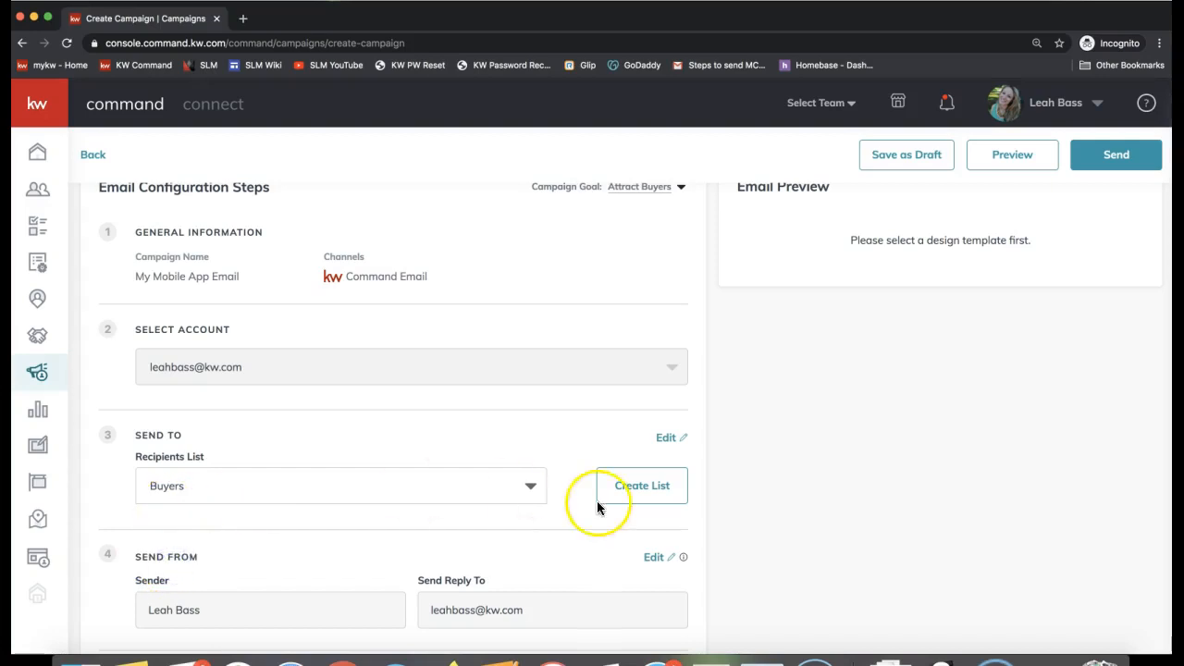
Open and close the Create List form and the Buyers list without making changes.
left_click(654, 496)
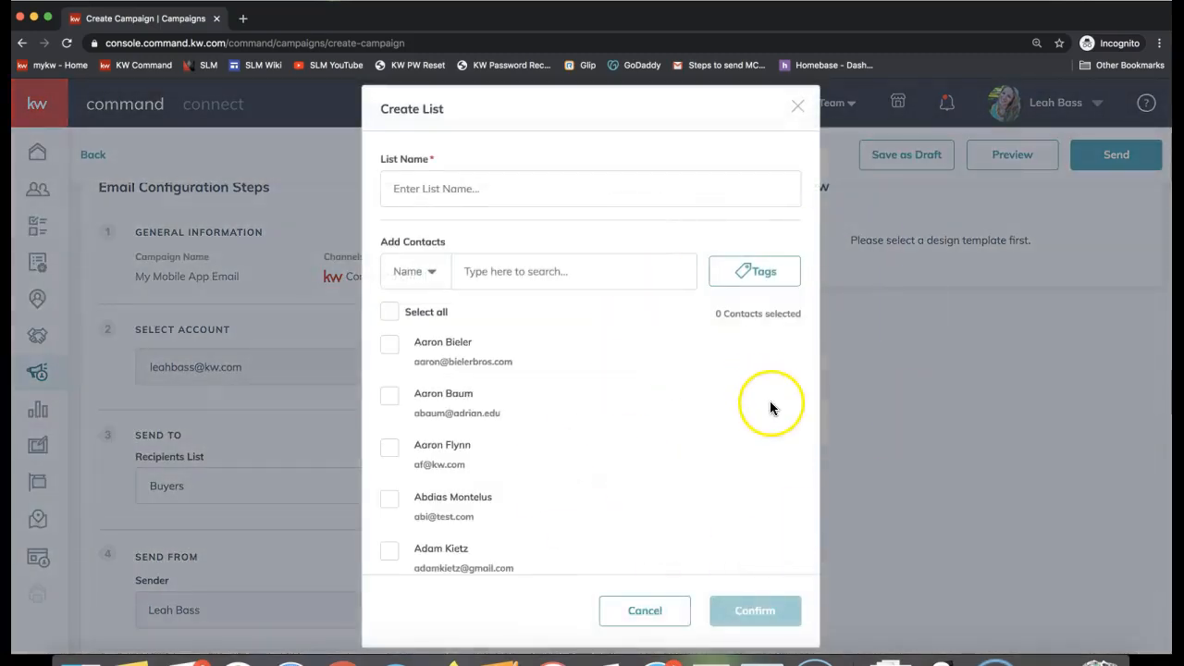
left_click(796, 107)
left_click(643, 500)
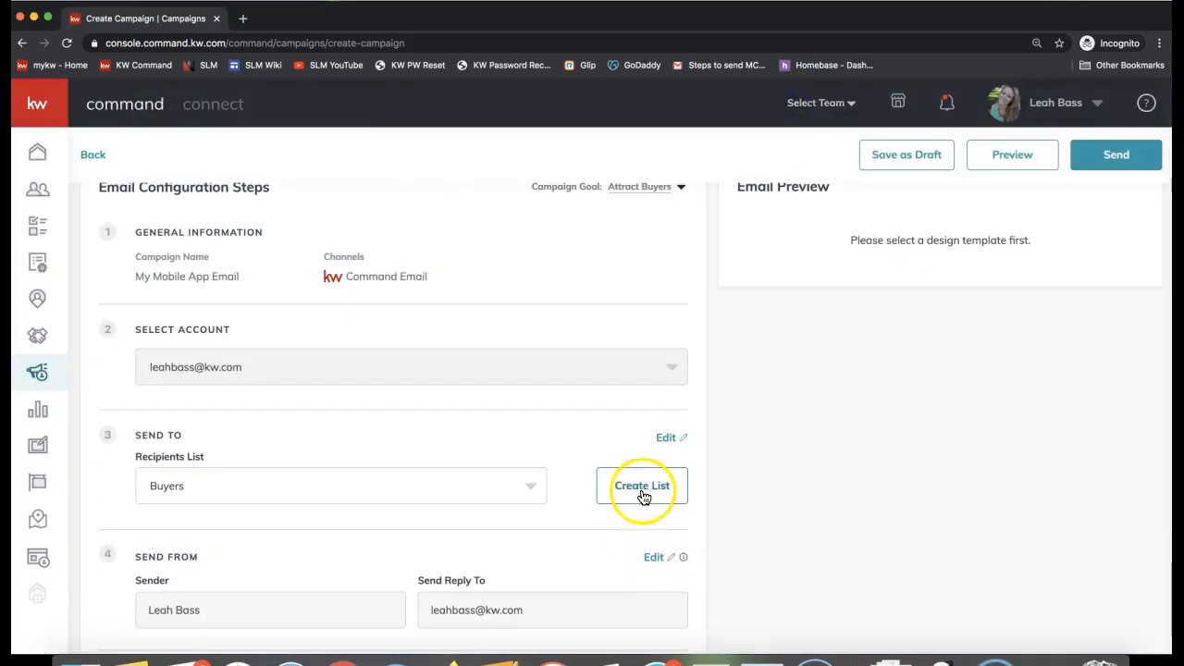
left_click(667, 440)
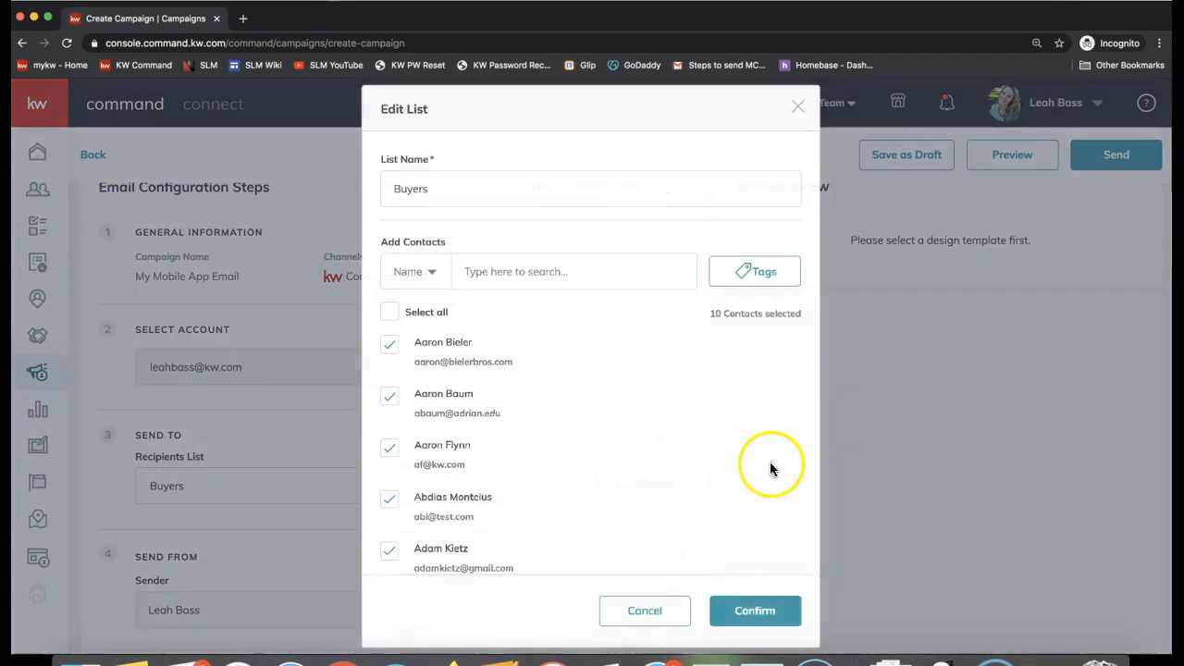
left_click(797, 108)
scroll(772, 479, "down", 2)
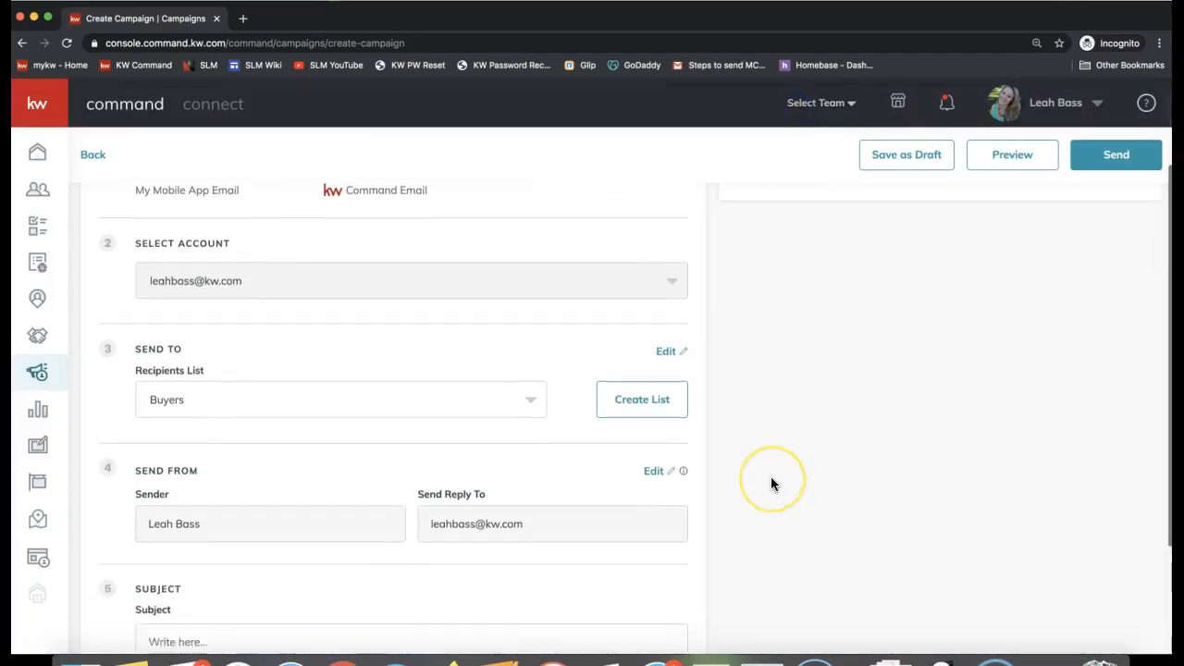
scroll(771, 476, "up", 2)
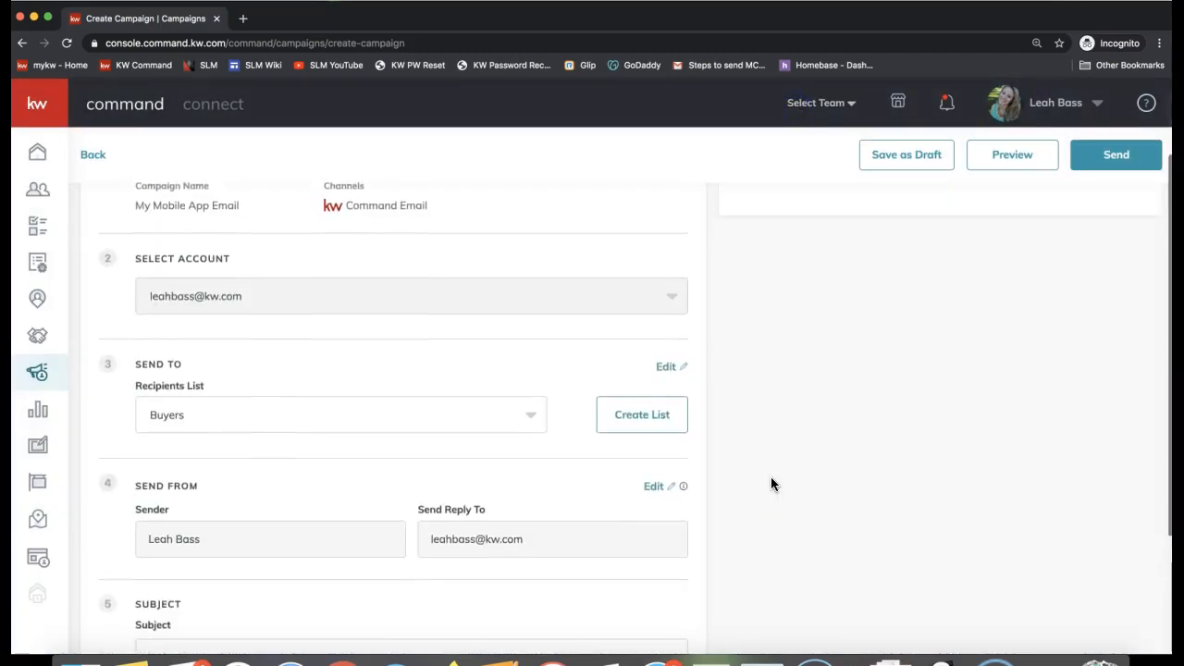
scroll(771, 477, "down", 4)
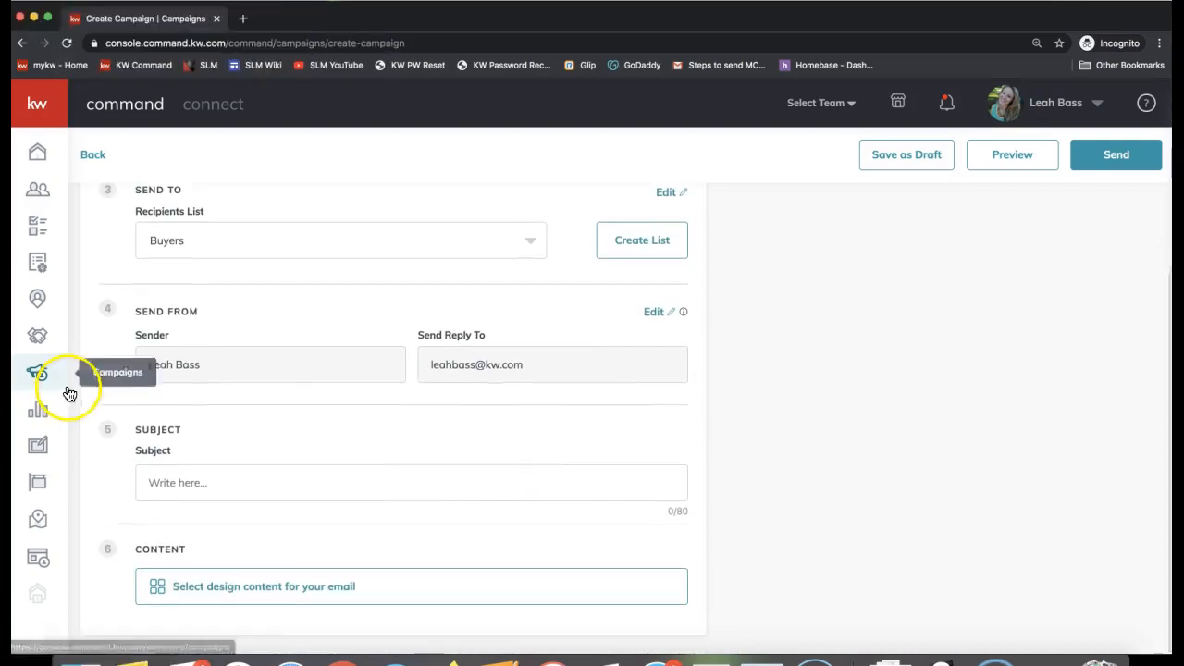
Highlight the sender and reply-to details, then snooze the reminder notification.
double_click(170, 312)
left_click(170, 311)
left_click_drag(458, 335, 452, 396)
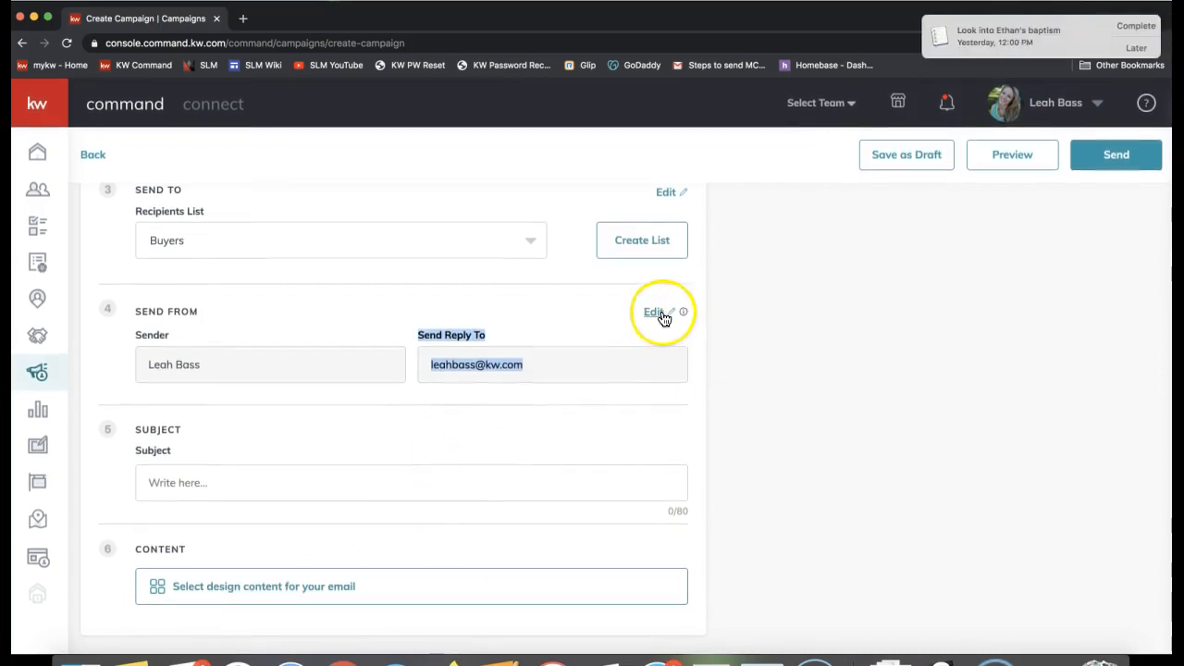
left_click(1144, 50)
left_click(1135, 88)
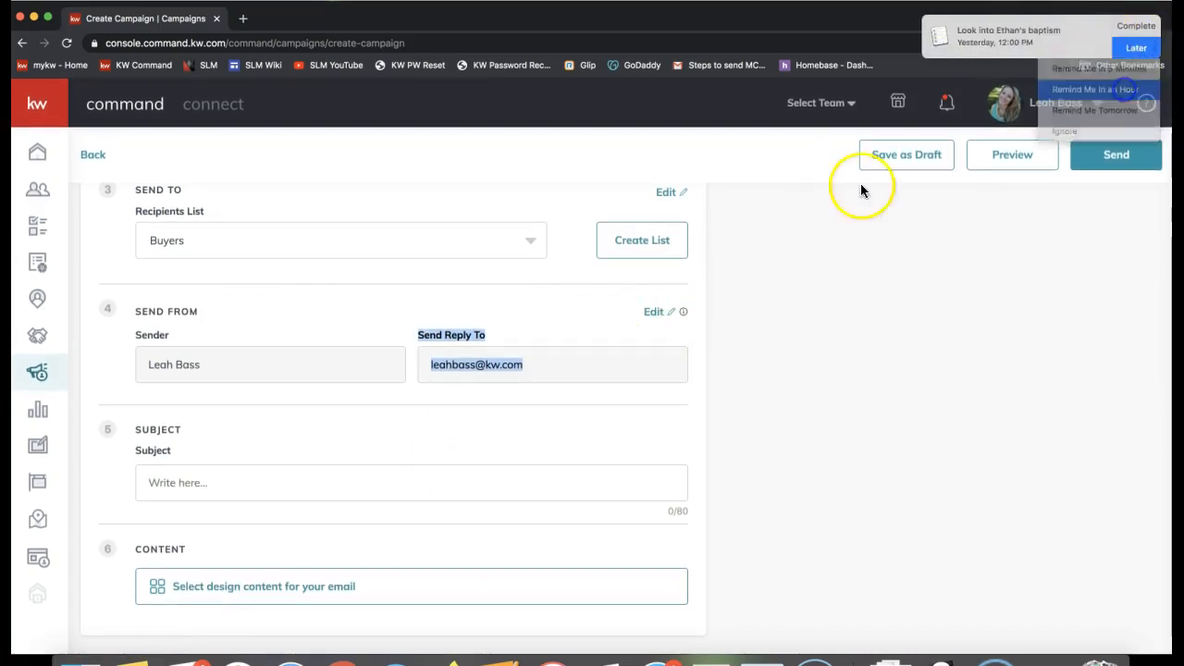
left_click(811, 297)
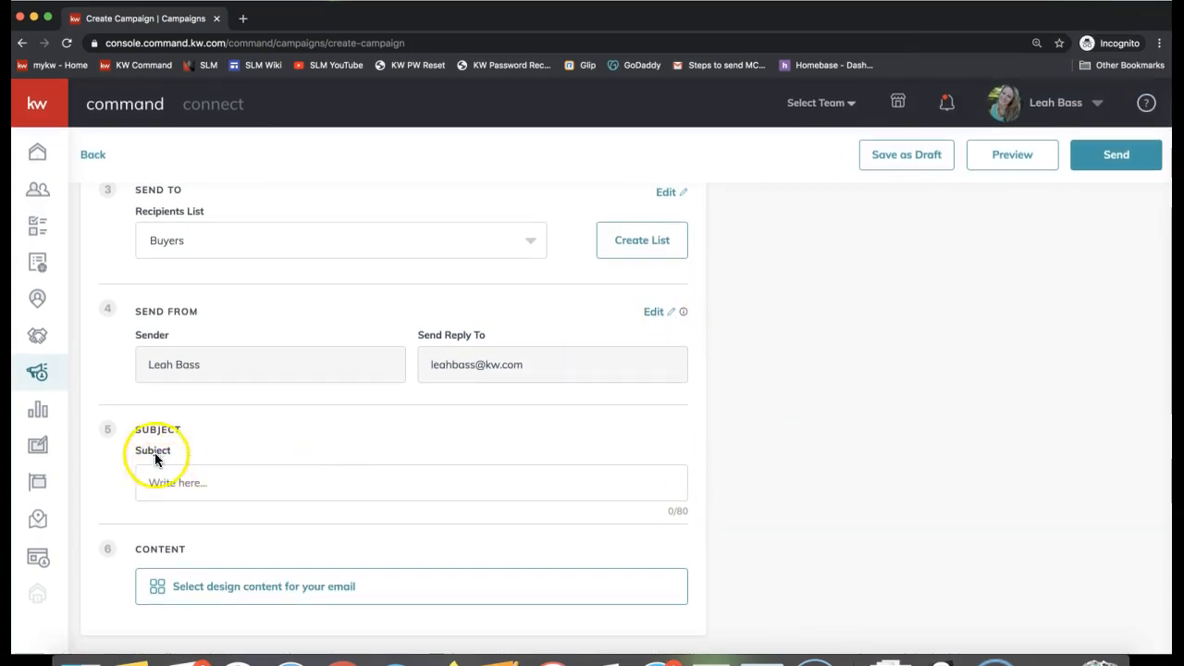
Enter the subject line 'Download My App Todoy!' for the campaign.
left_click(170, 482)
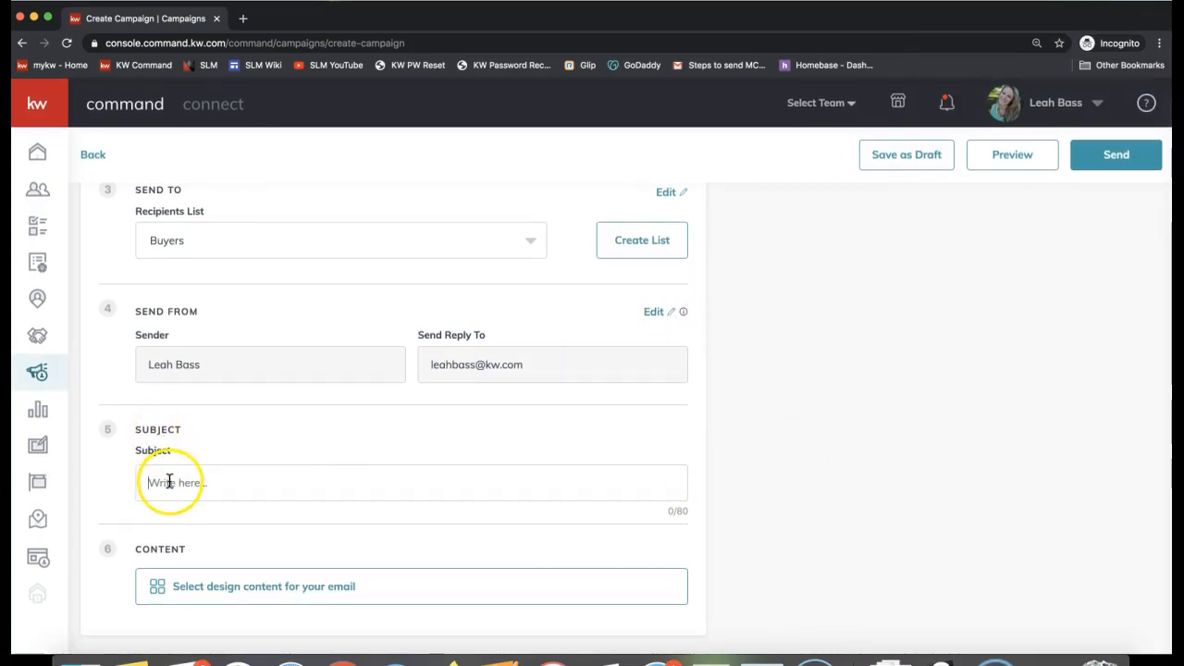
type("Do")
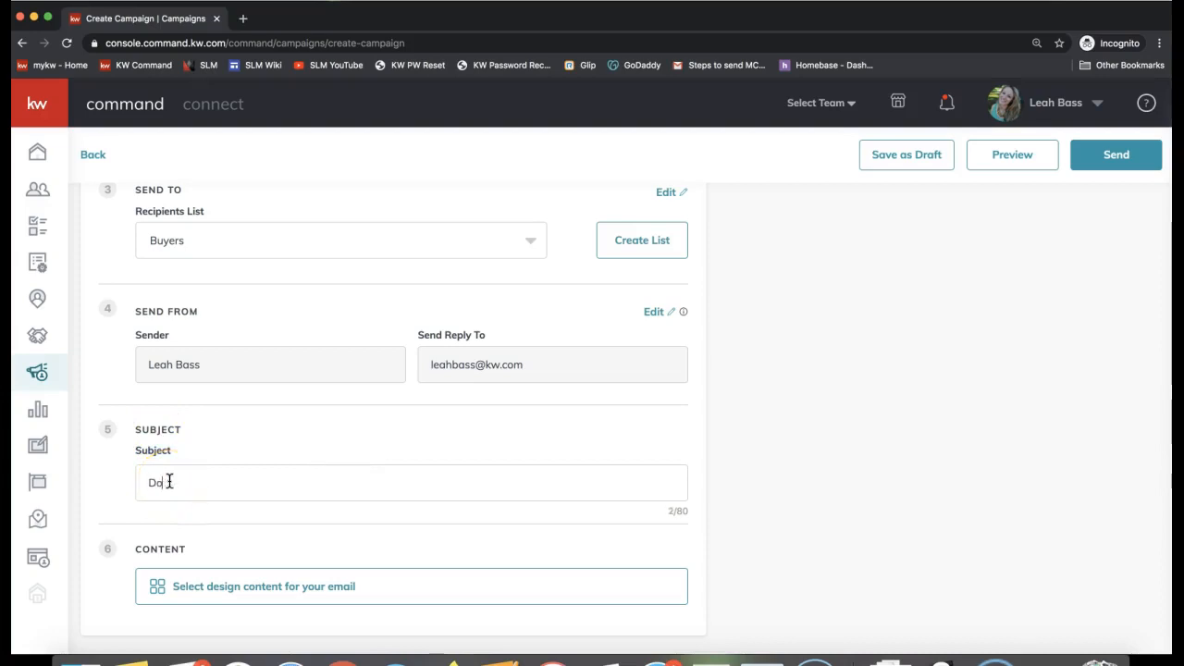
type("wnload My")
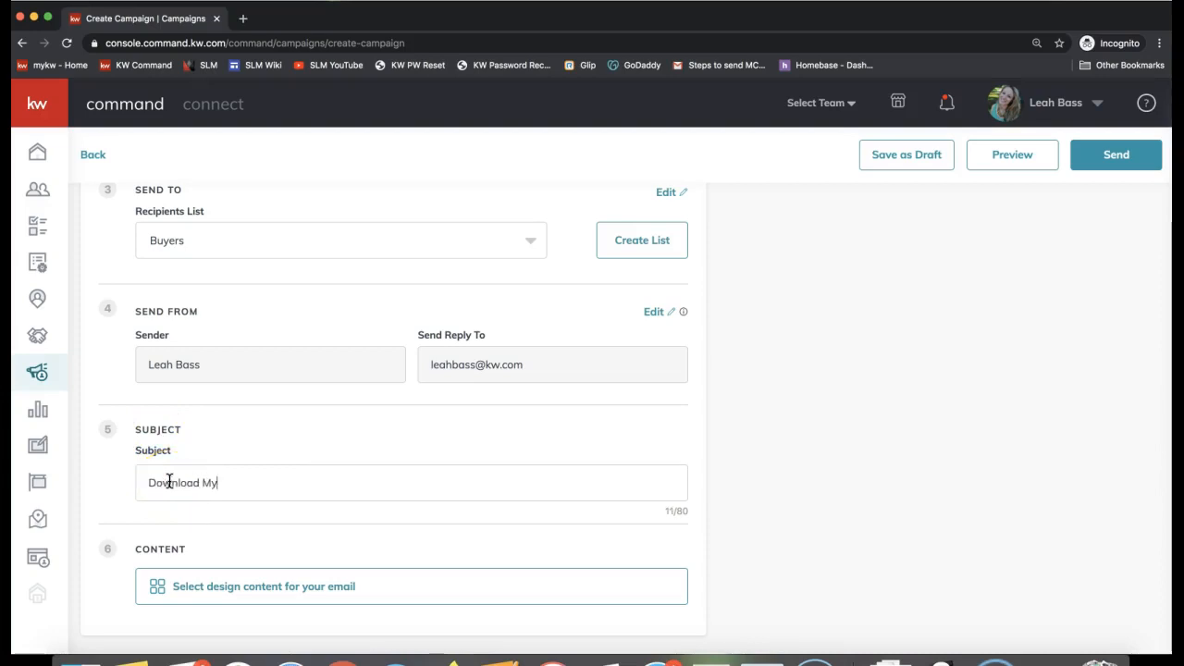
type(" App Todoy!")
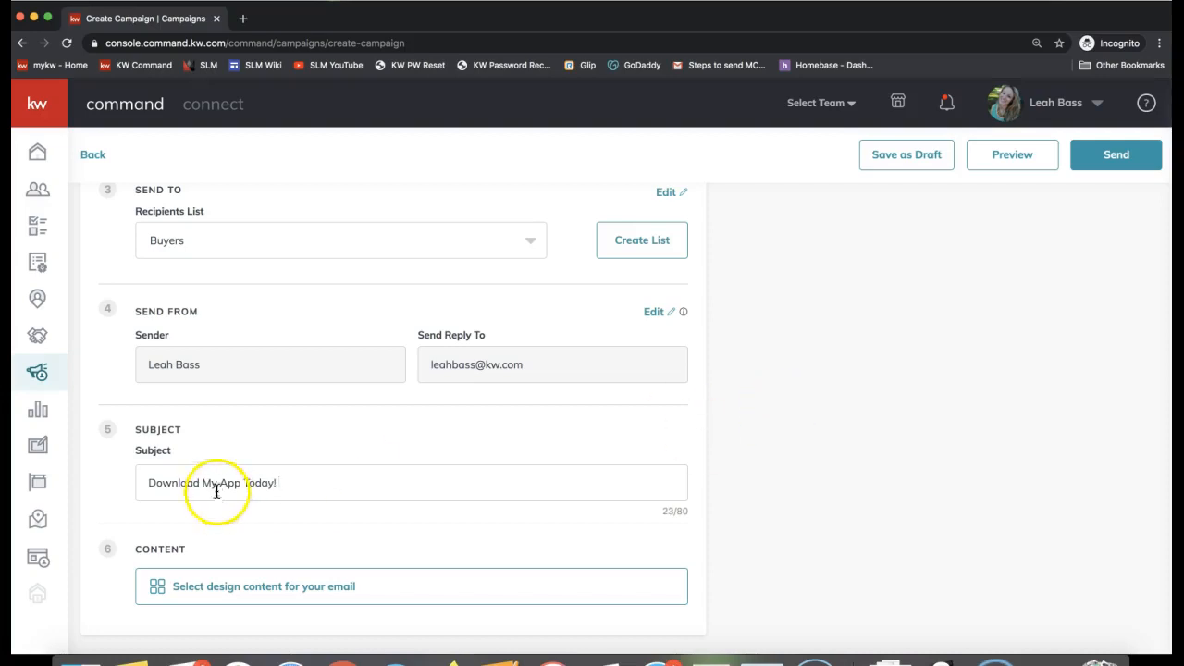
triple_click(196, 483)
left_click(1016, 445)
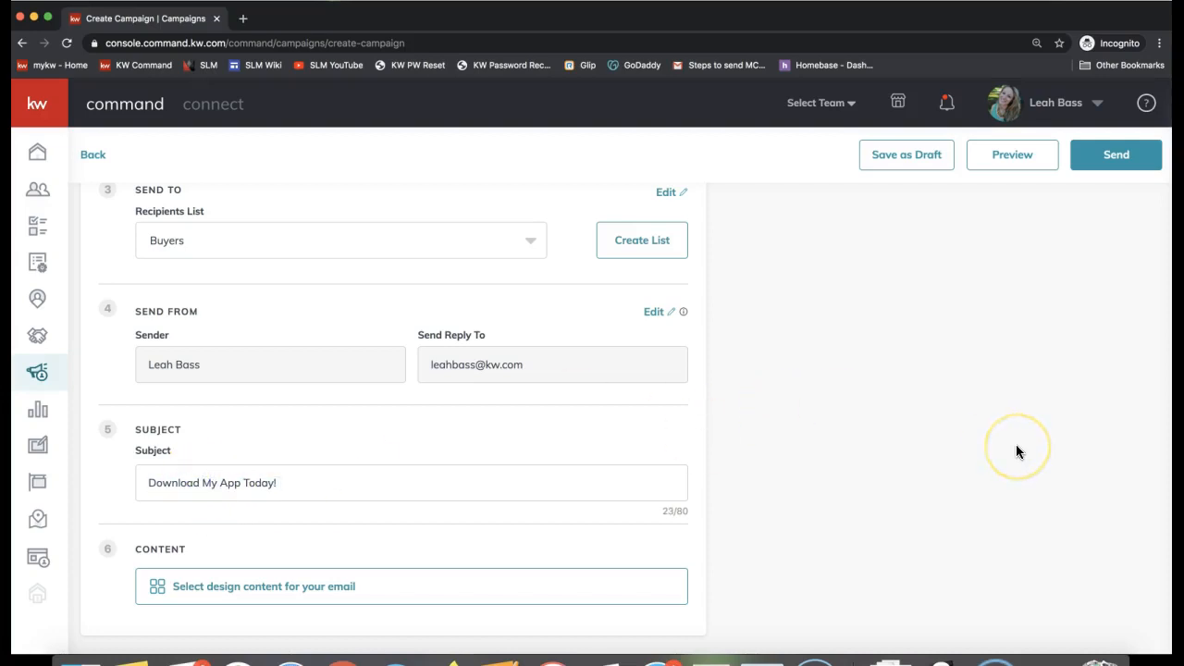
scroll(1016, 451, "up", 1)
scroll(1016, 452, "down", 1)
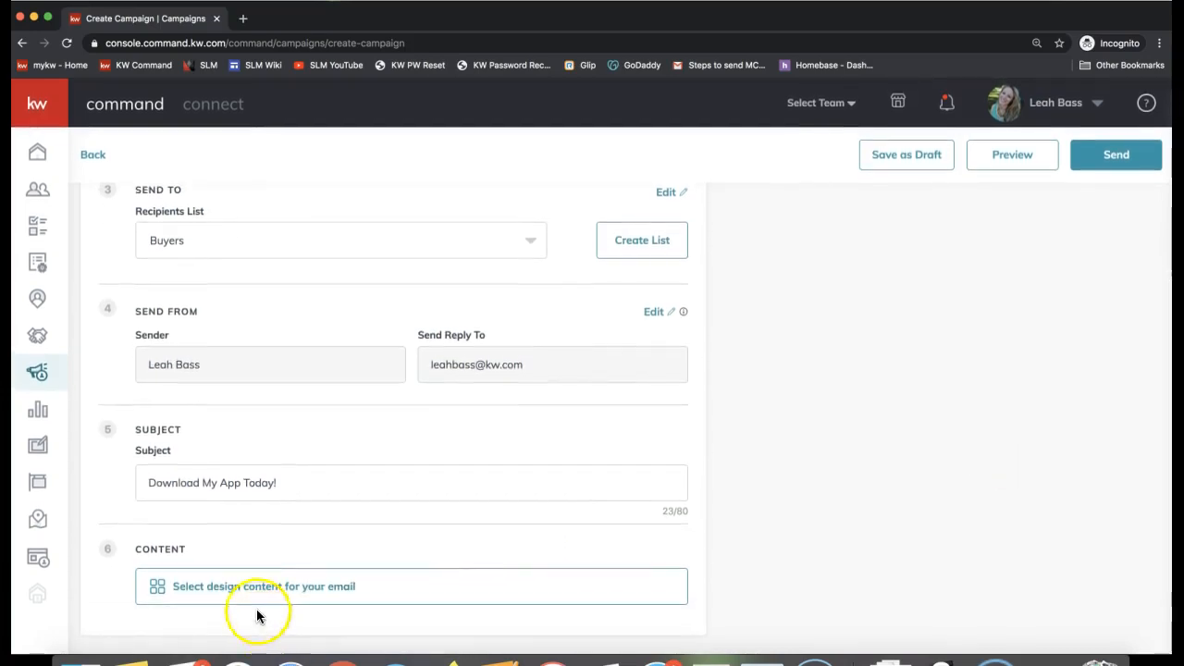
Pick the saved Moving to KW design from My Design Templates as the email content.
left_click(212, 595)
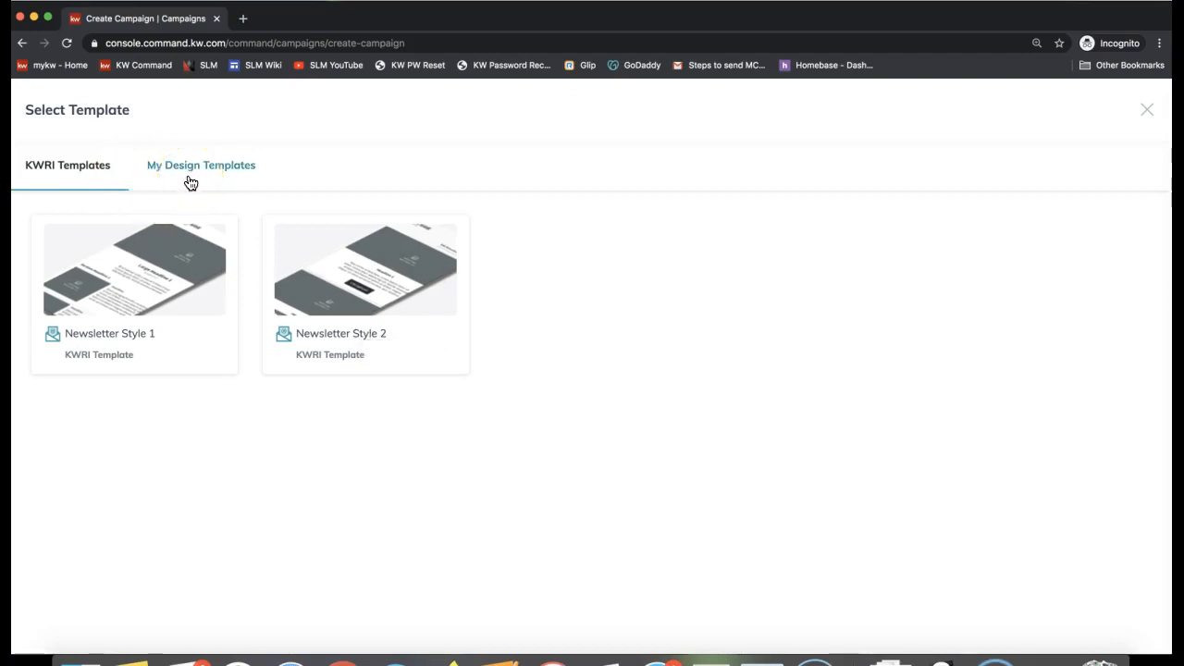
left_click(312, 252)
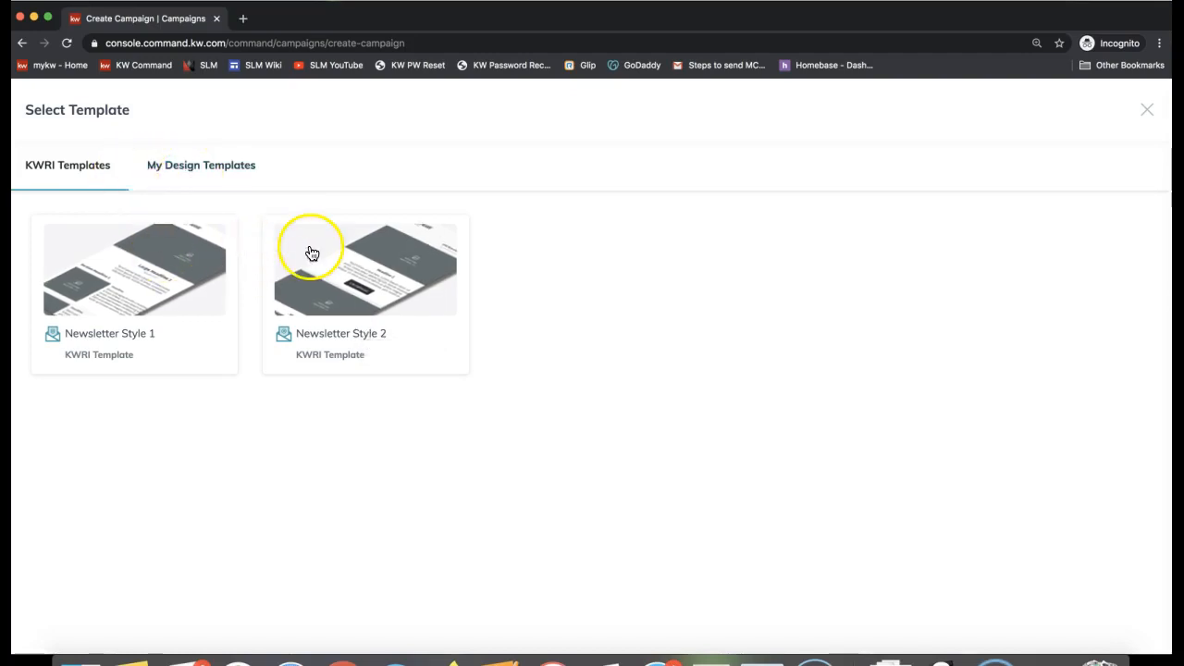
left_click(195, 168)
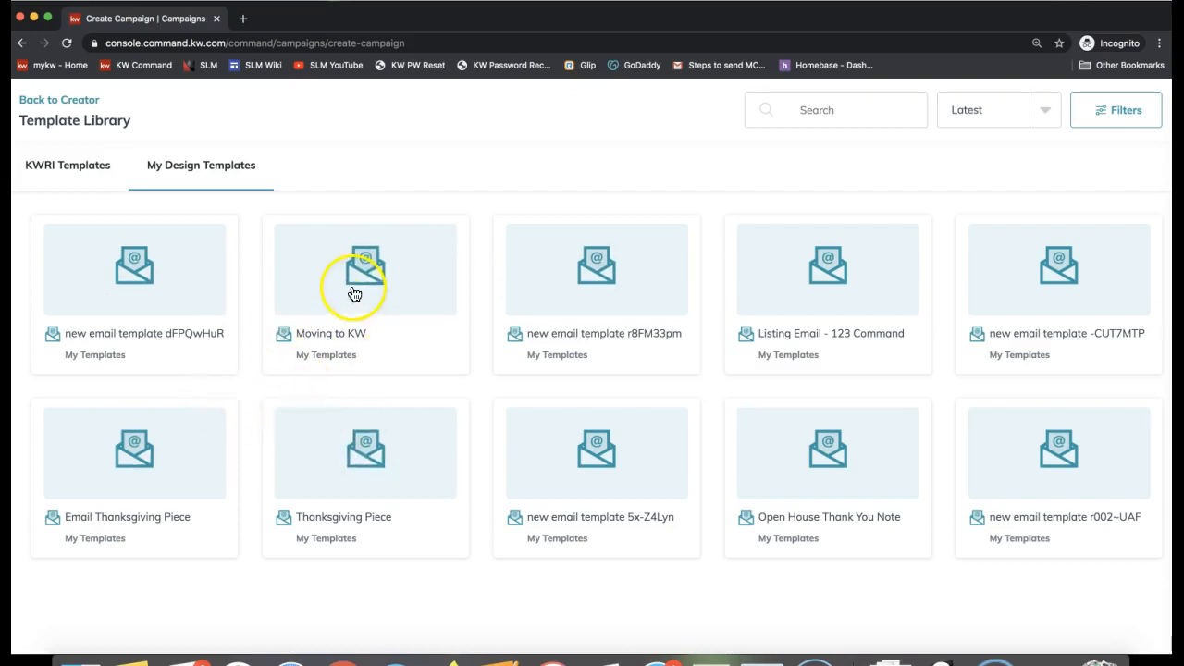
left_click(338, 433)
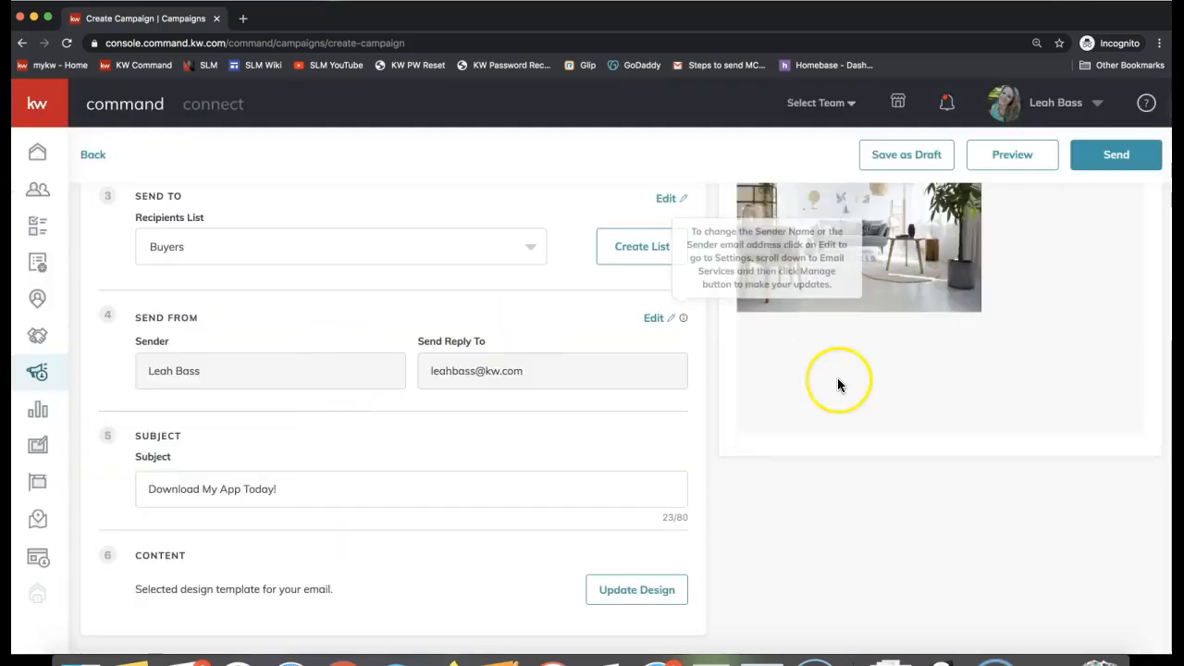
scroll(838, 377, "up", 5)
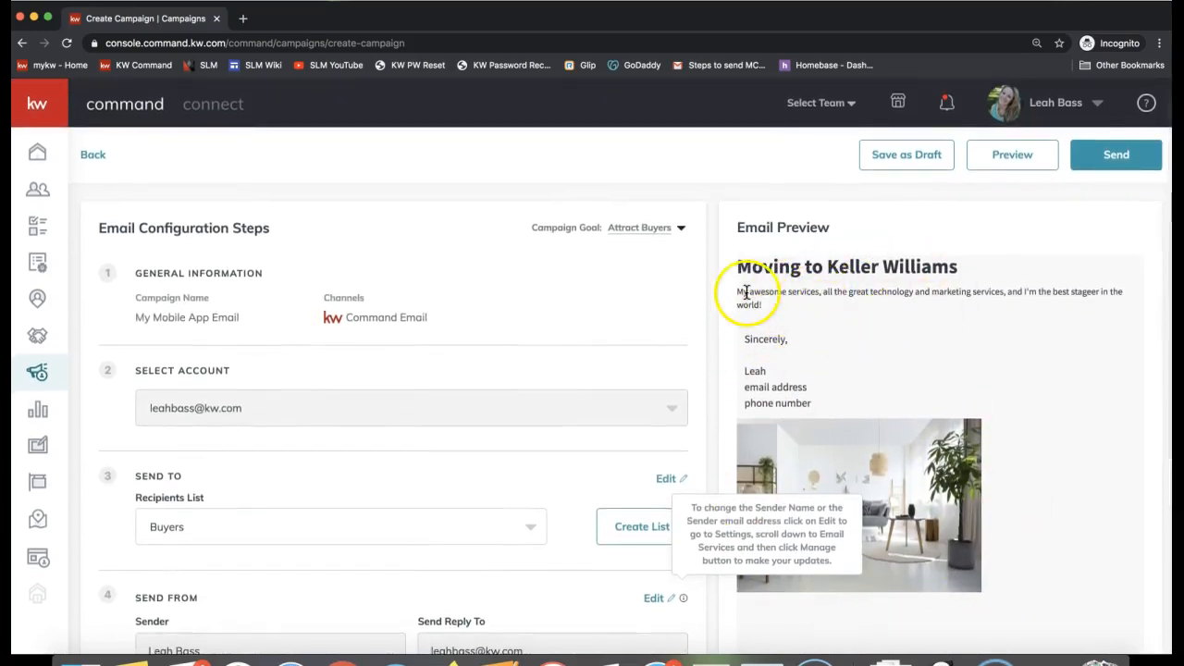
scroll(740, 294, "down", 3)
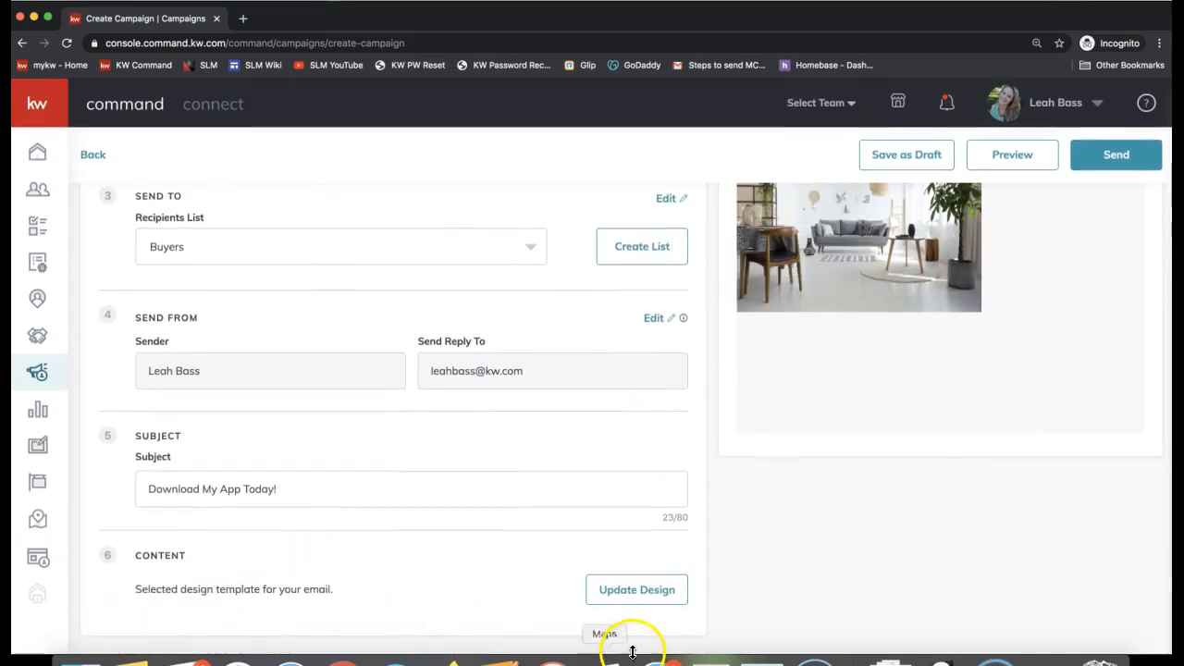
scroll(853, 500, "up", 3)
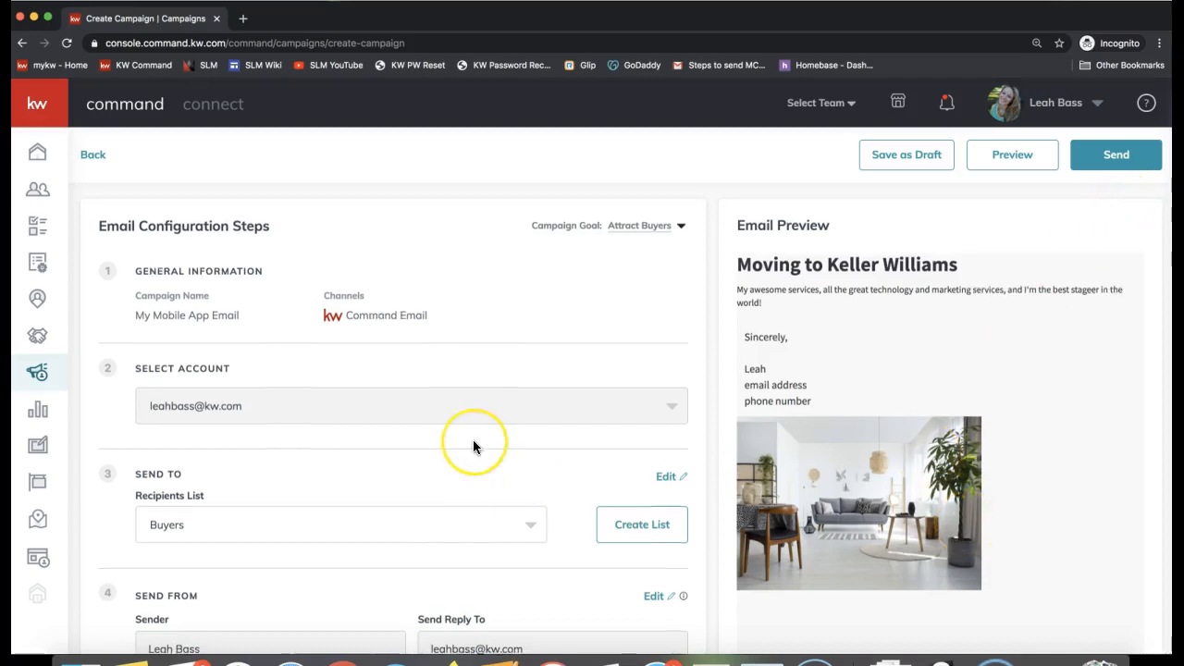
scroll(473, 442, "down", 3)
scroll(473, 447, "up", 3)
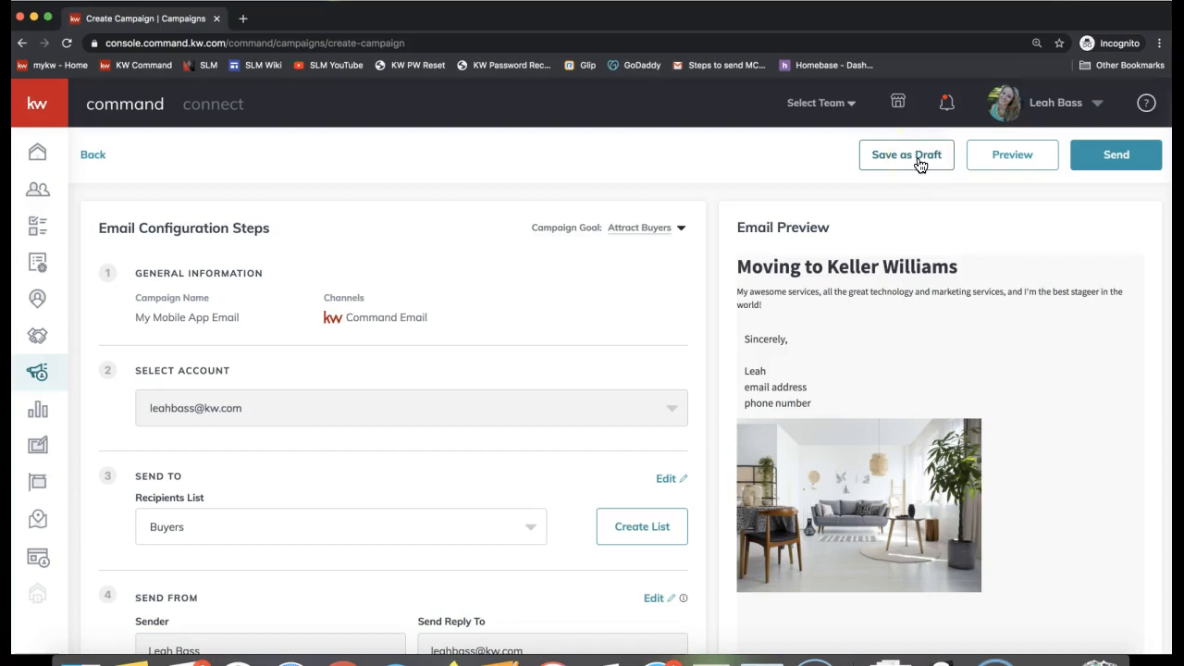
left_click(870, 155)
left_click(896, 160)
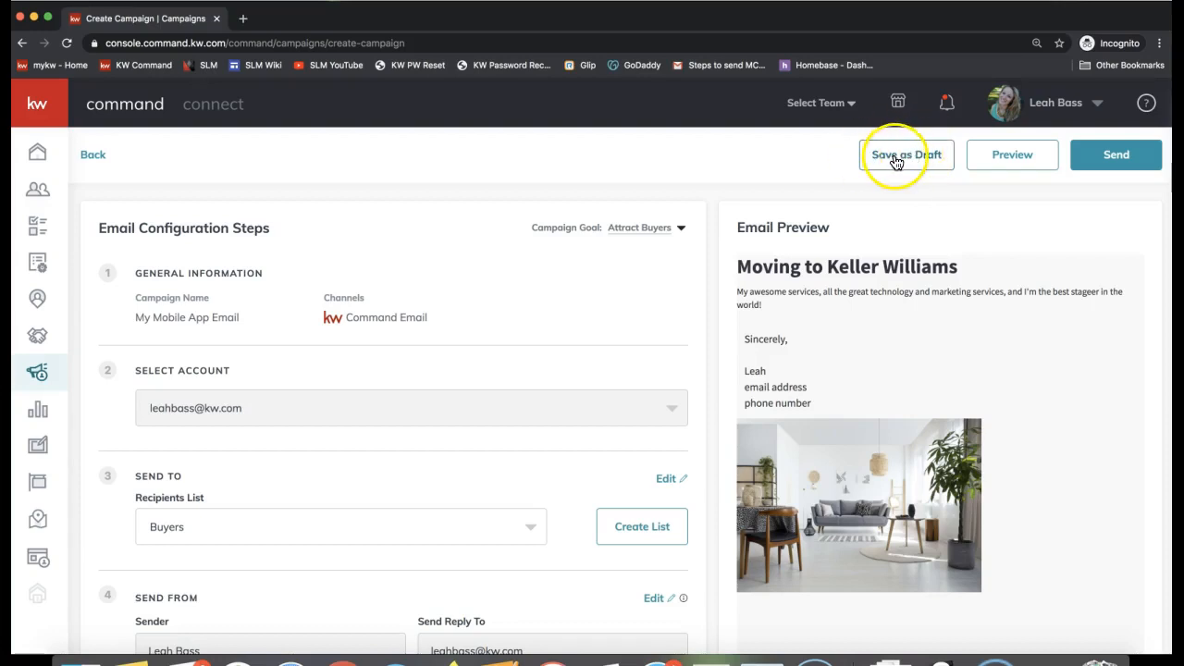
Save and exit My Mobile App Email as a draft, then switch to the Designs page.
left_click(895, 161)
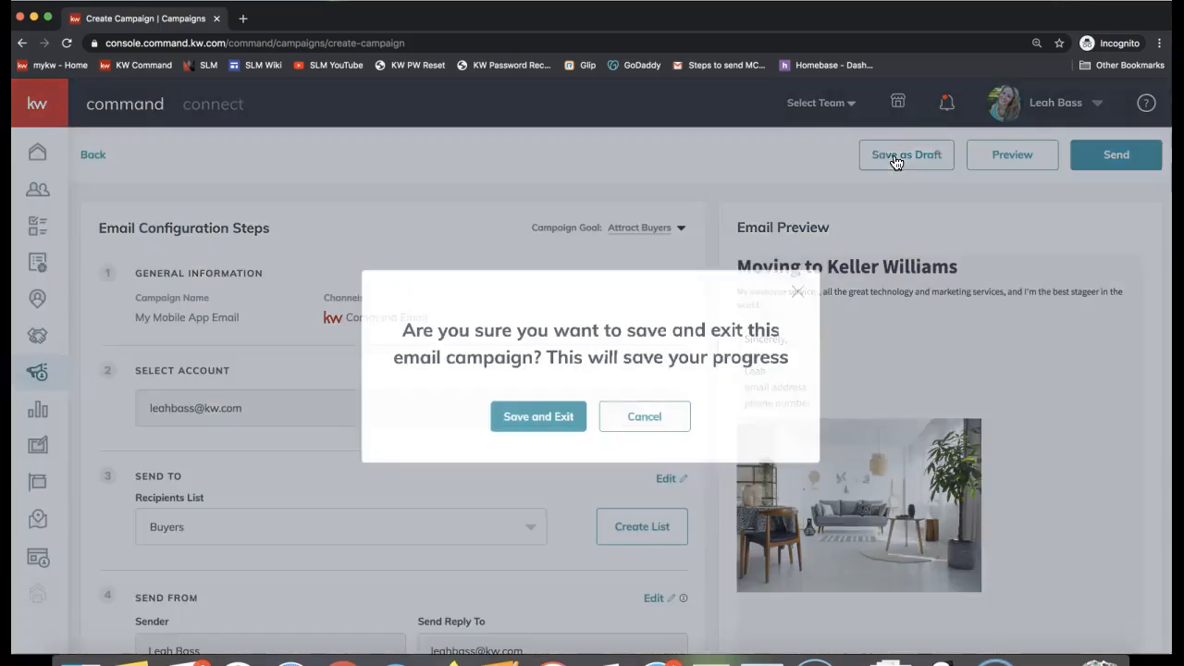
left_click(537, 419)
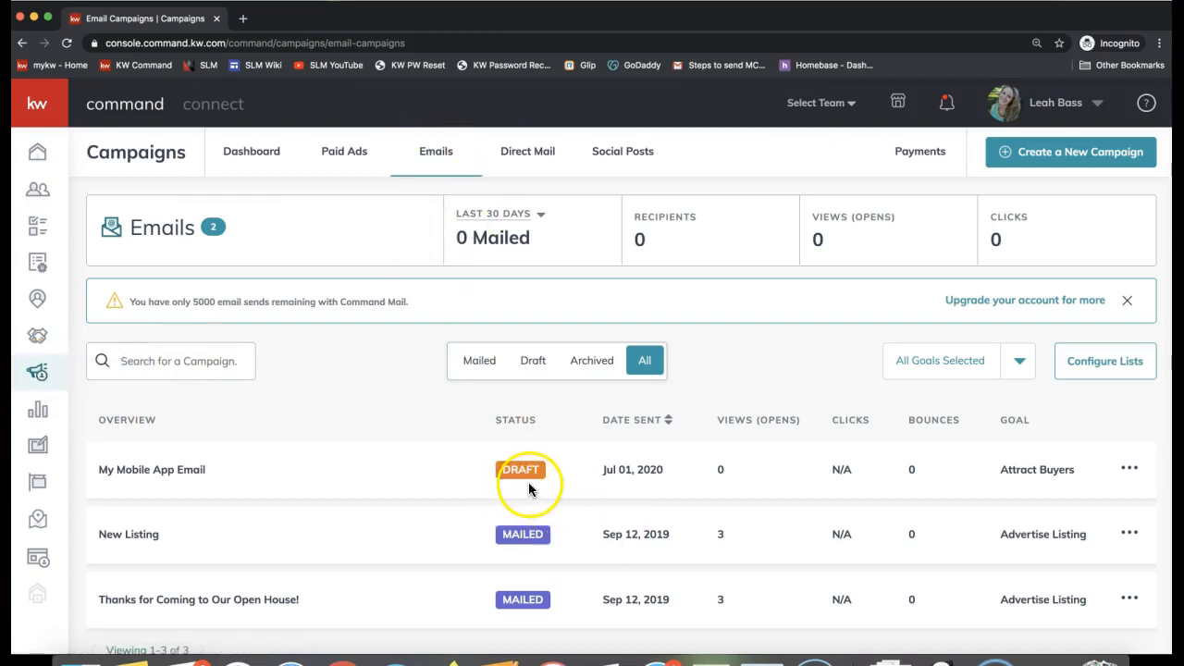
left_click(1130, 468)
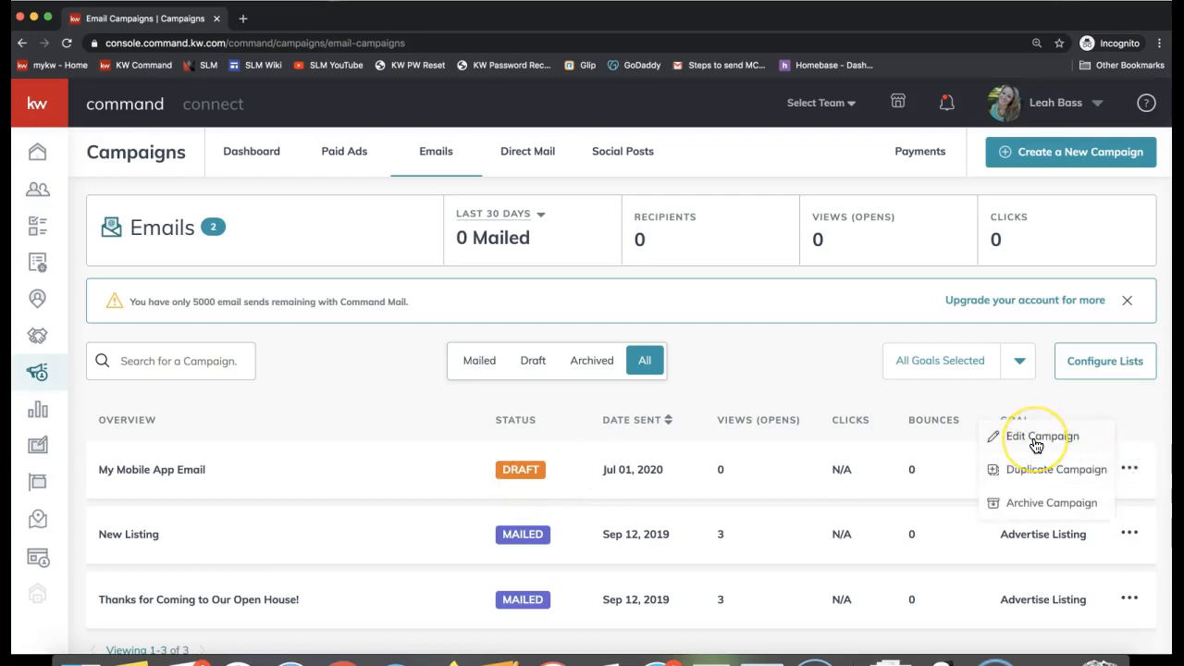
left_click(263, 404)
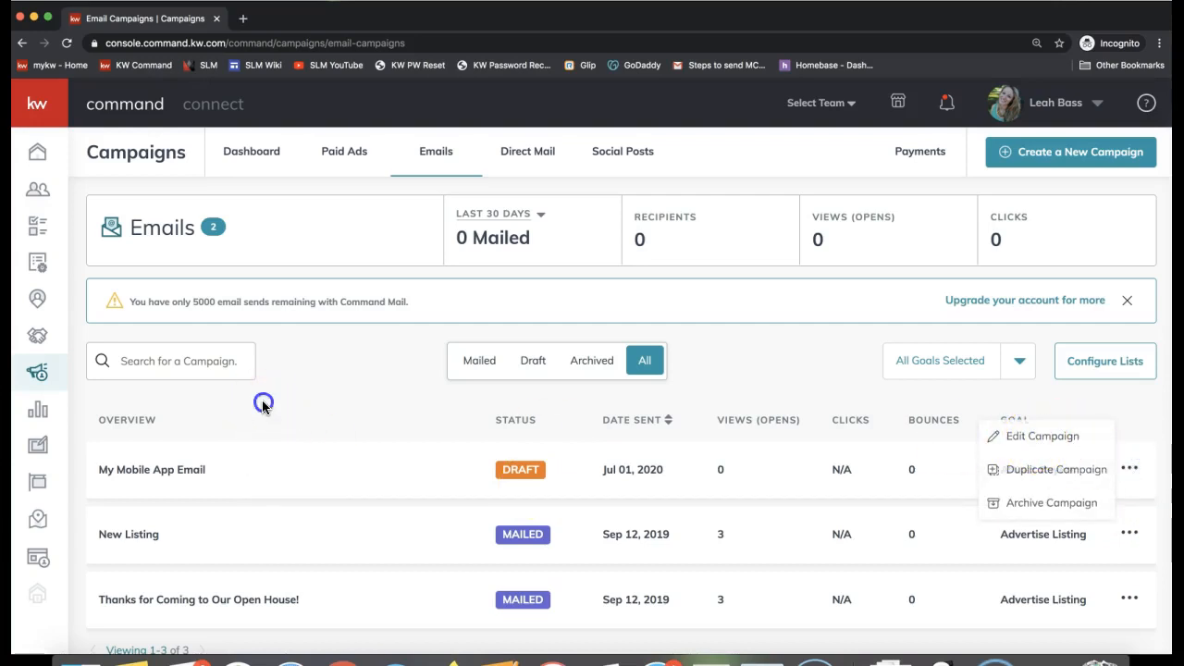
left_click(39, 447)
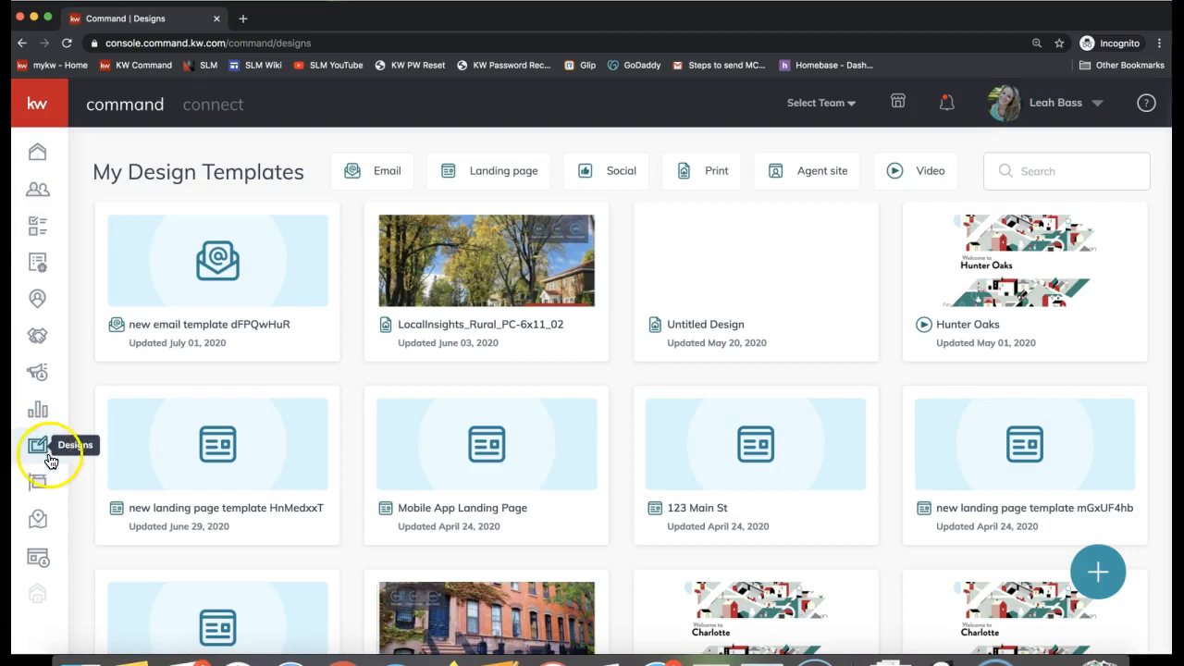
Begin a new design from My Design Templates with Email as its type.
left_click(71, 460)
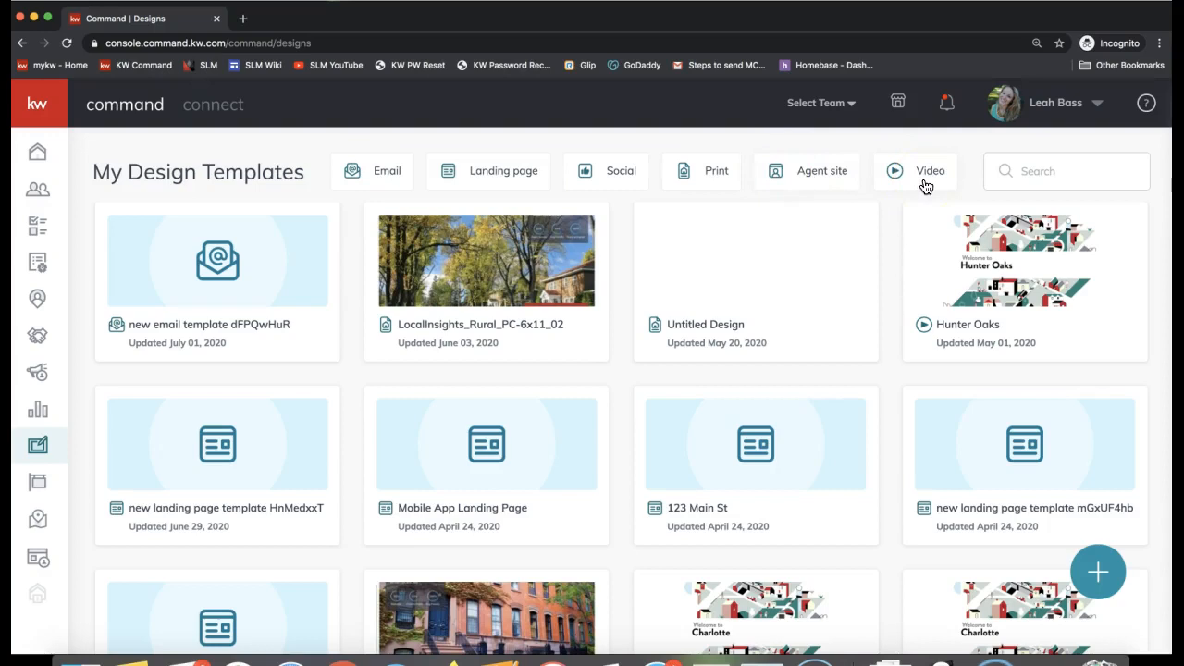
left_click(1087, 568)
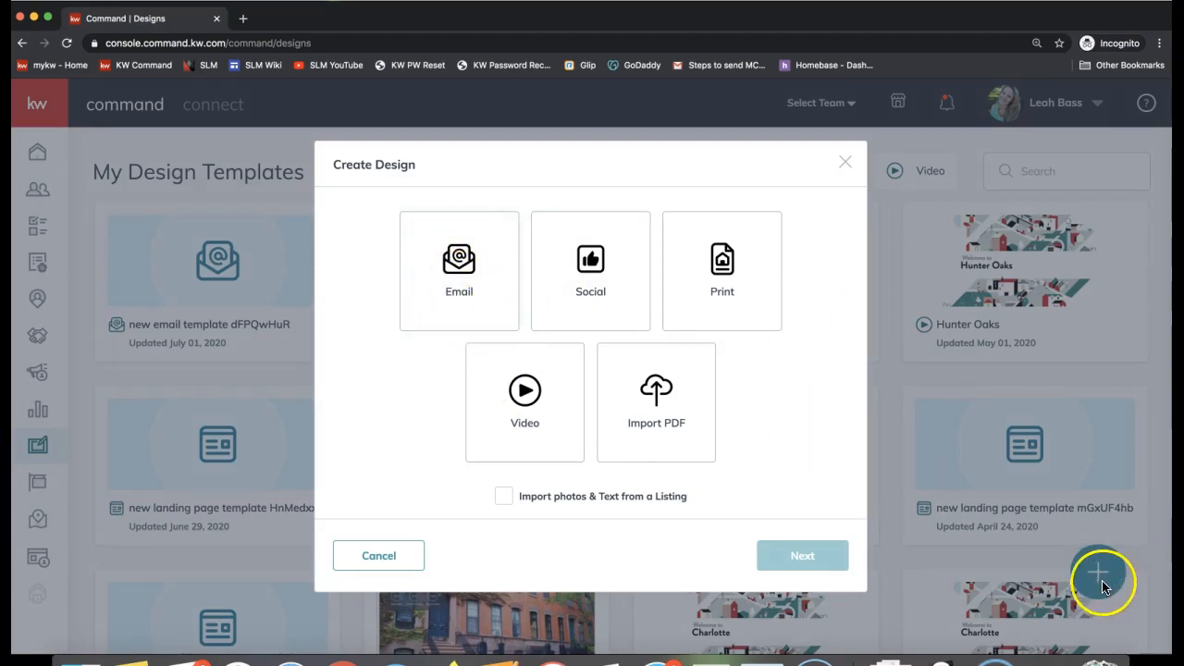
left_click(455, 321)
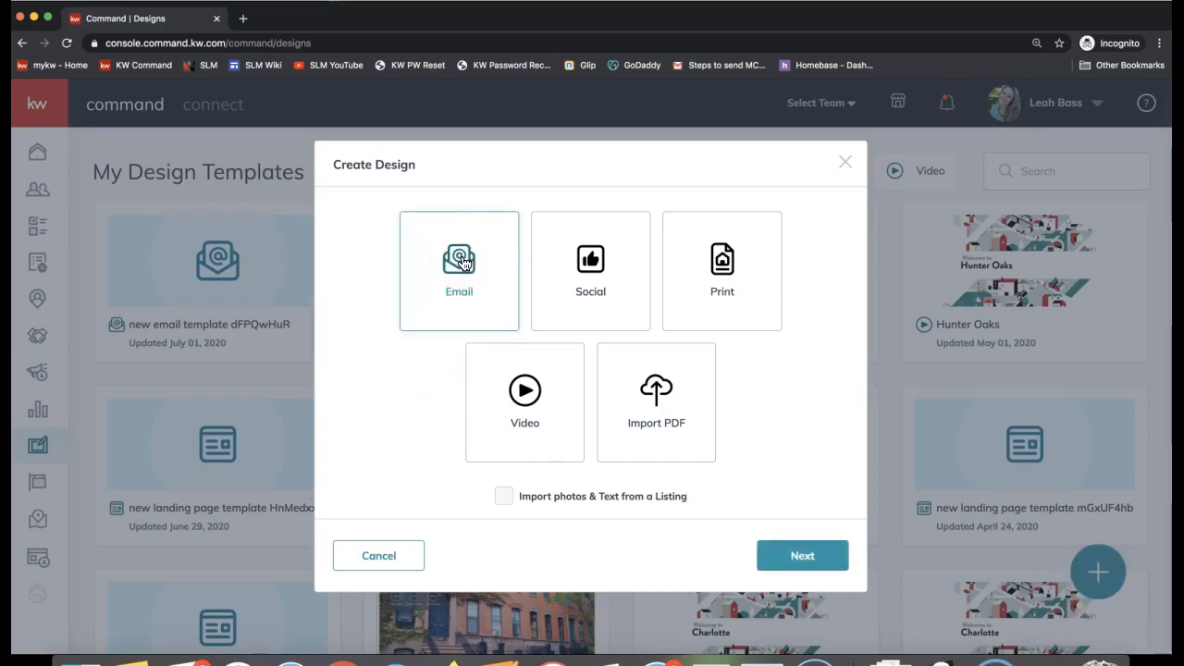
Continue to a blank email template and drag an Image block onto the top of the canvas.
left_click(822, 562)
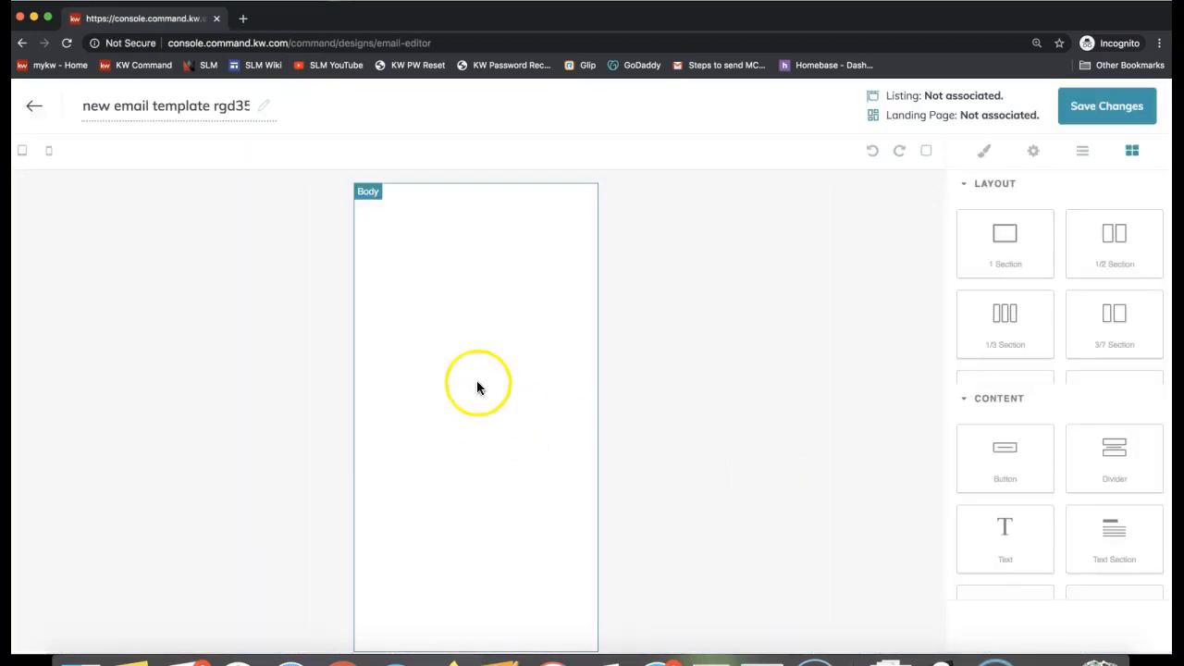
scroll(1071, 423, "down", 3)
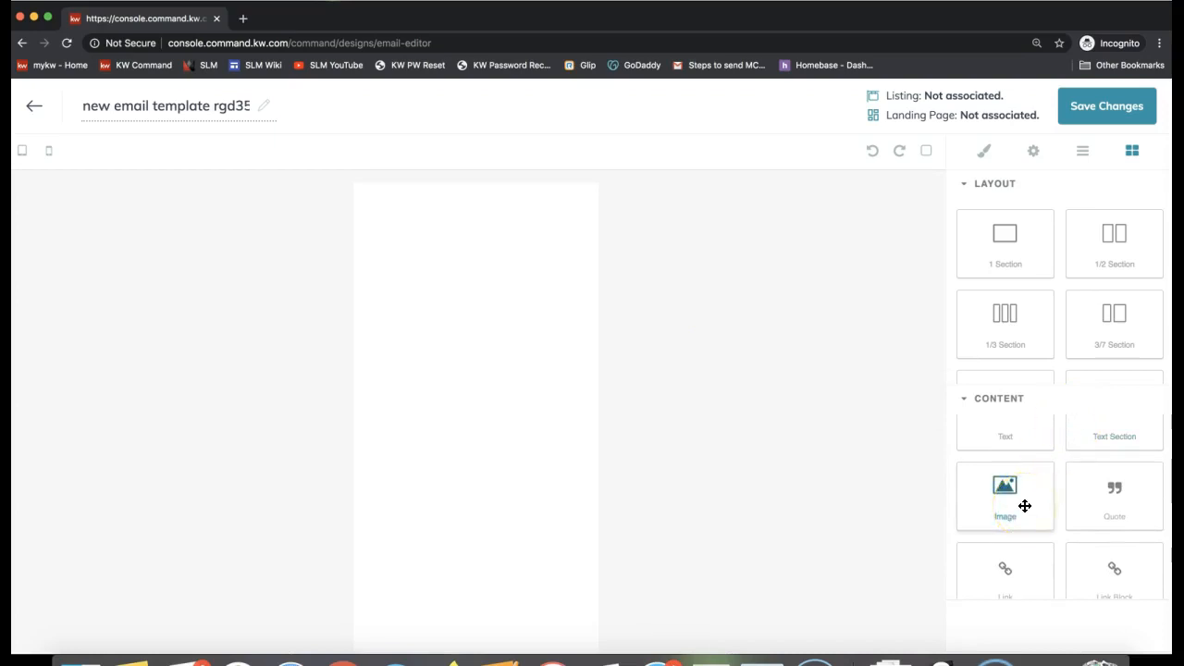
left_click_drag(1025, 506, 455, 266)
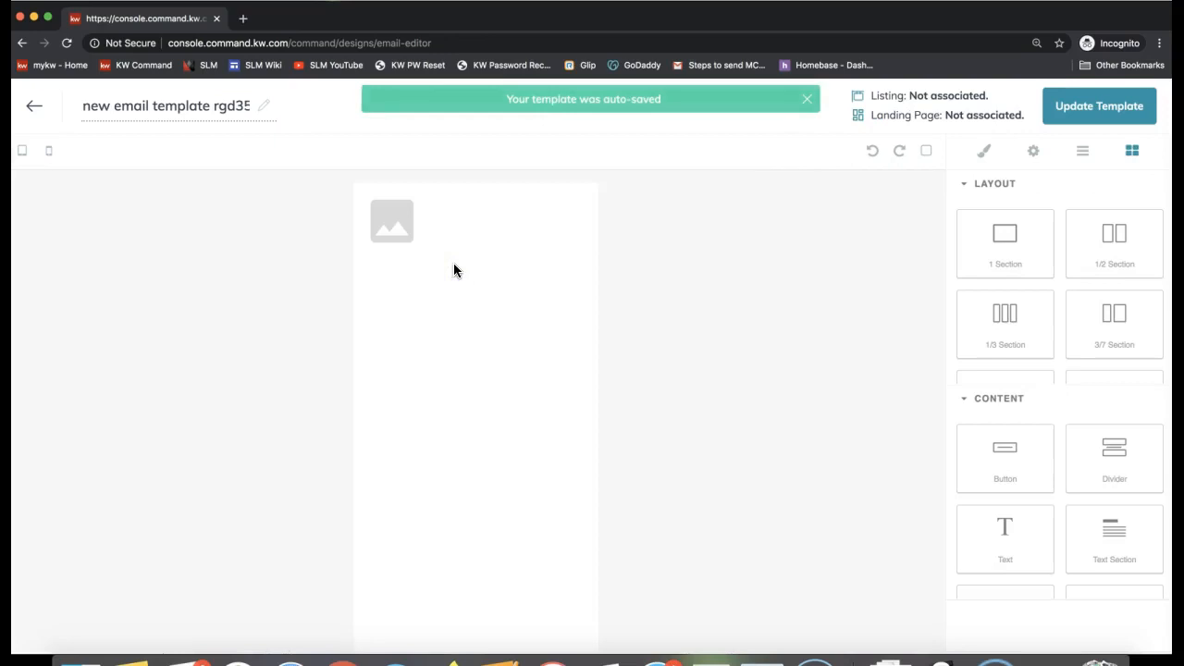
scroll(1057, 481, "down", 2)
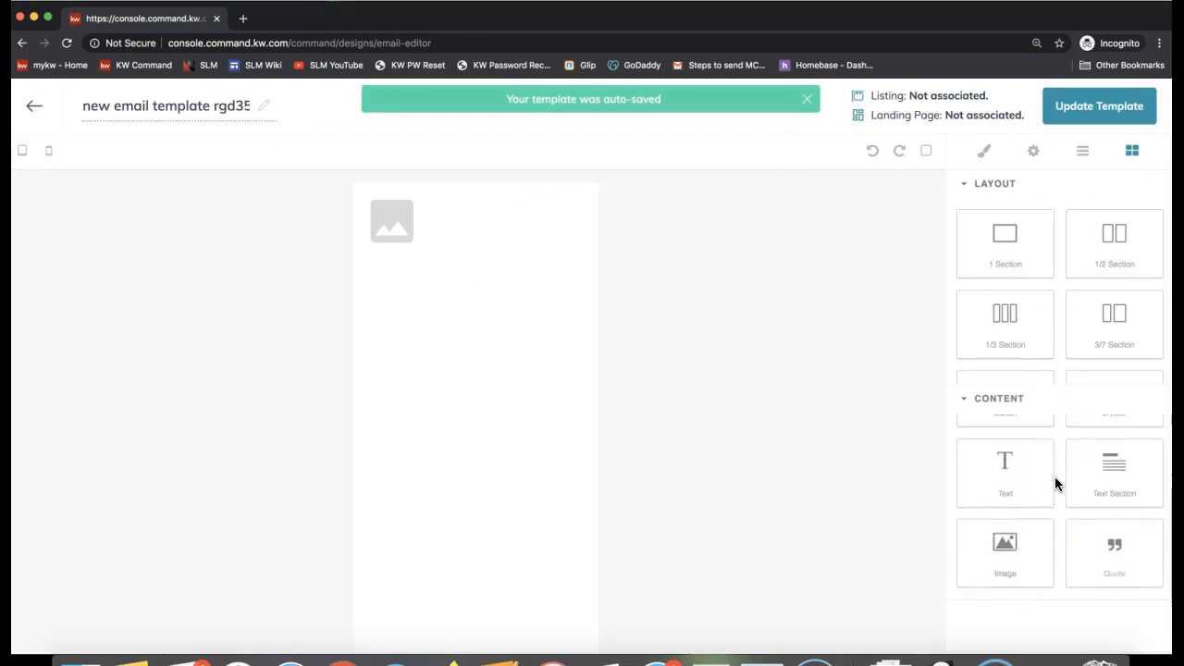
left_click_drag(1004, 550, 396, 225)
left_click(392, 231)
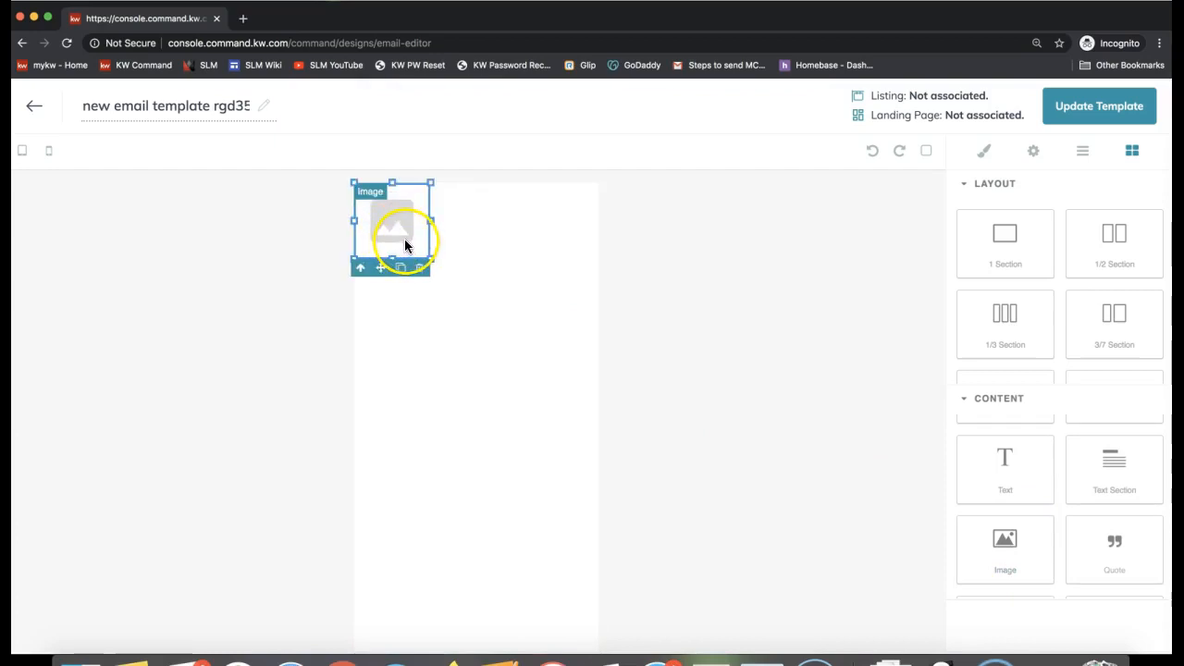
left_click(392, 230)
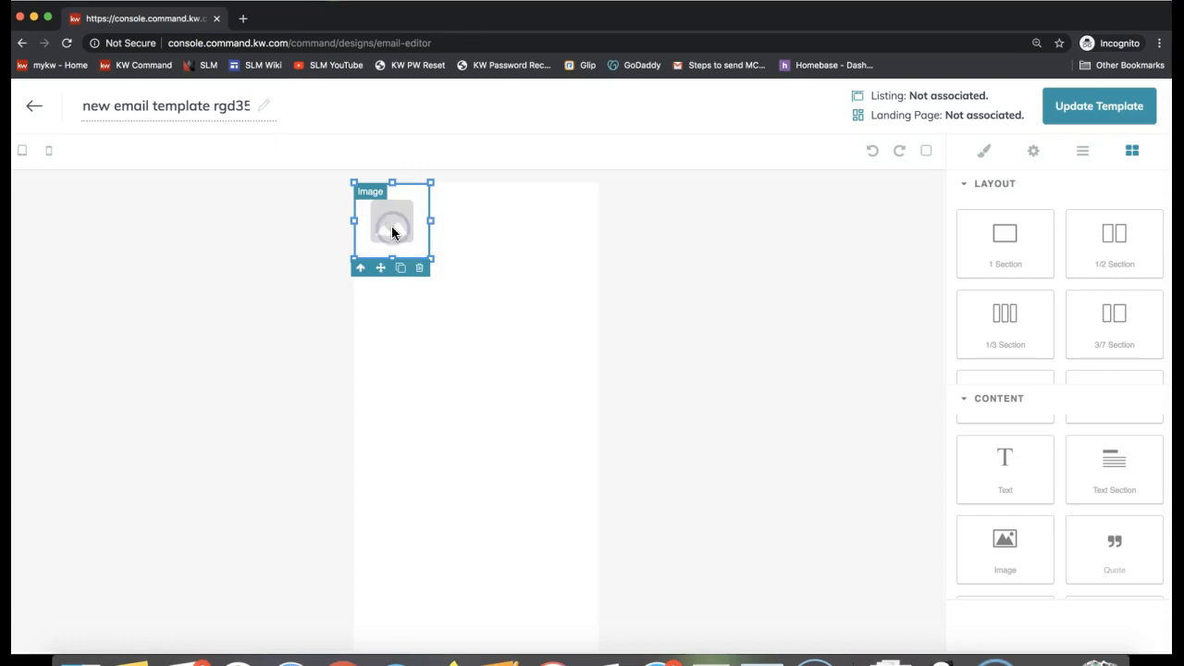
left_click(403, 270)
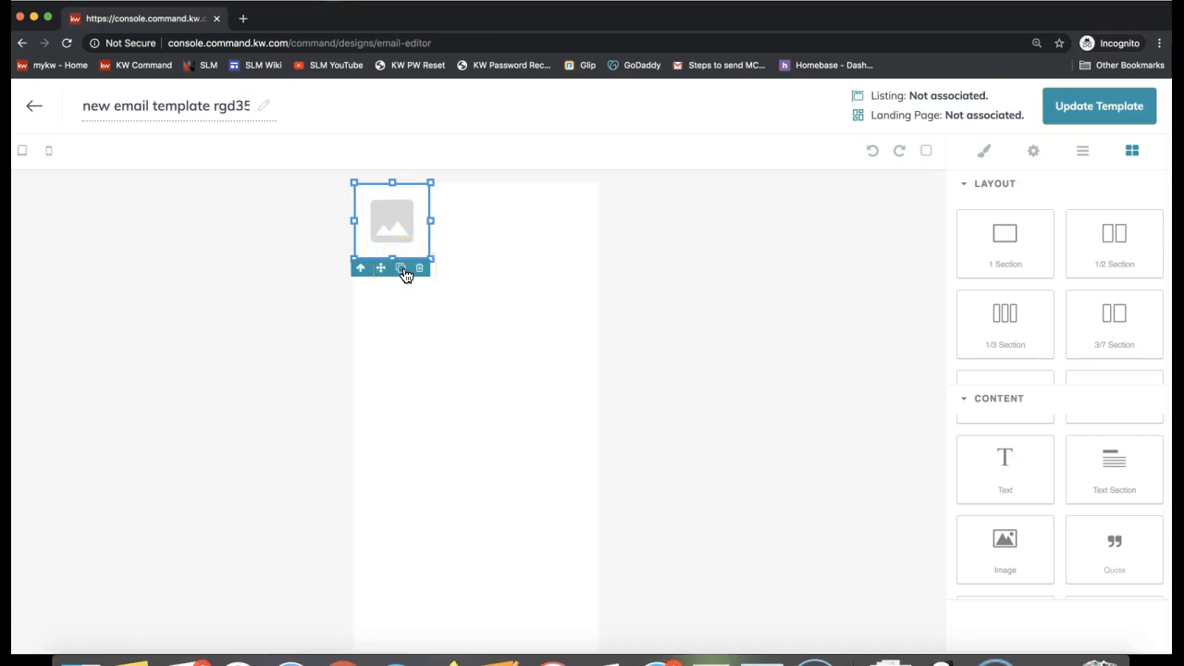
Upload Home.jpg from the Desktop and place the house photo in the image block.
double_click(401, 225)
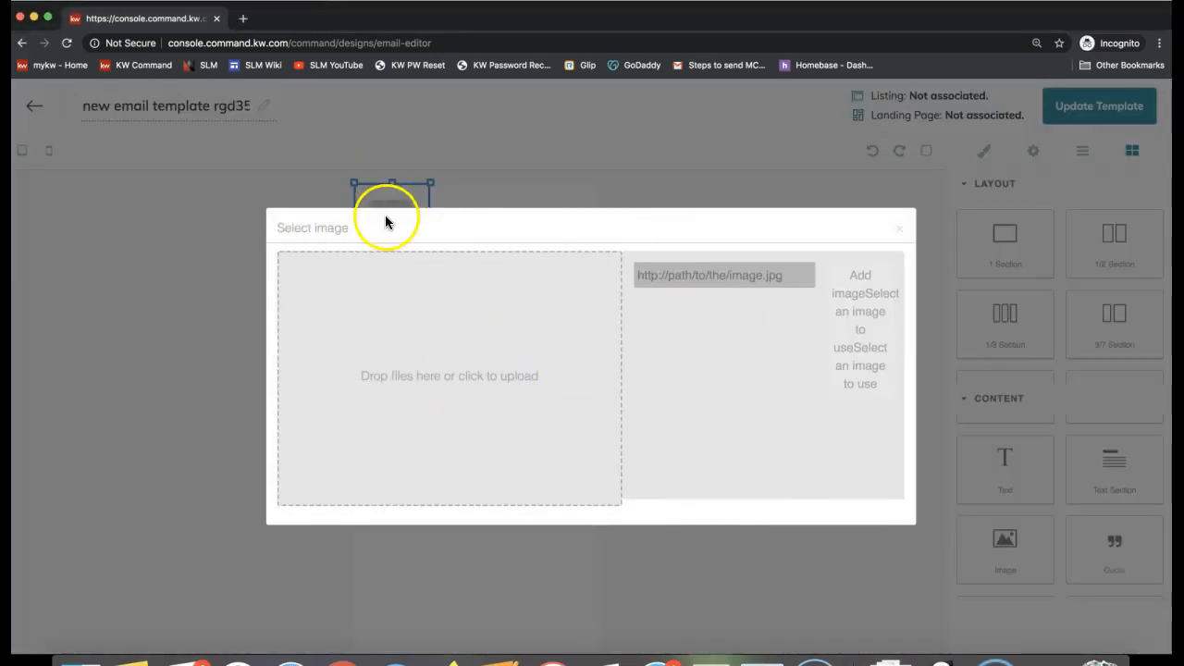
left_click(408, 379)
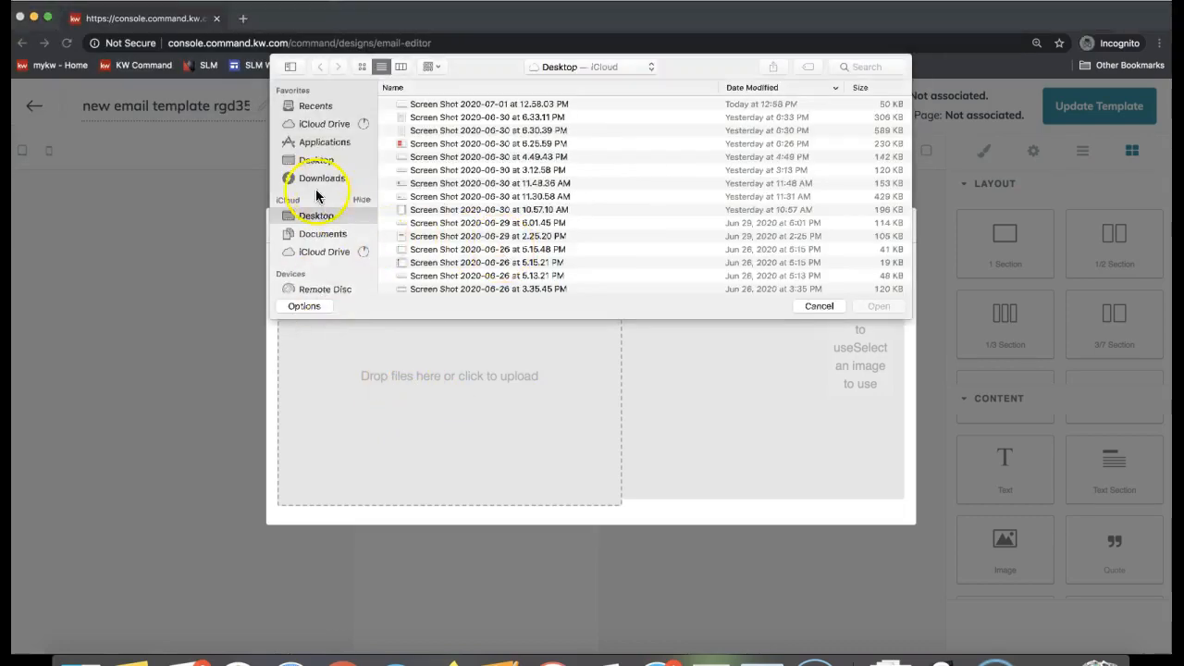
left_click(319, 161)
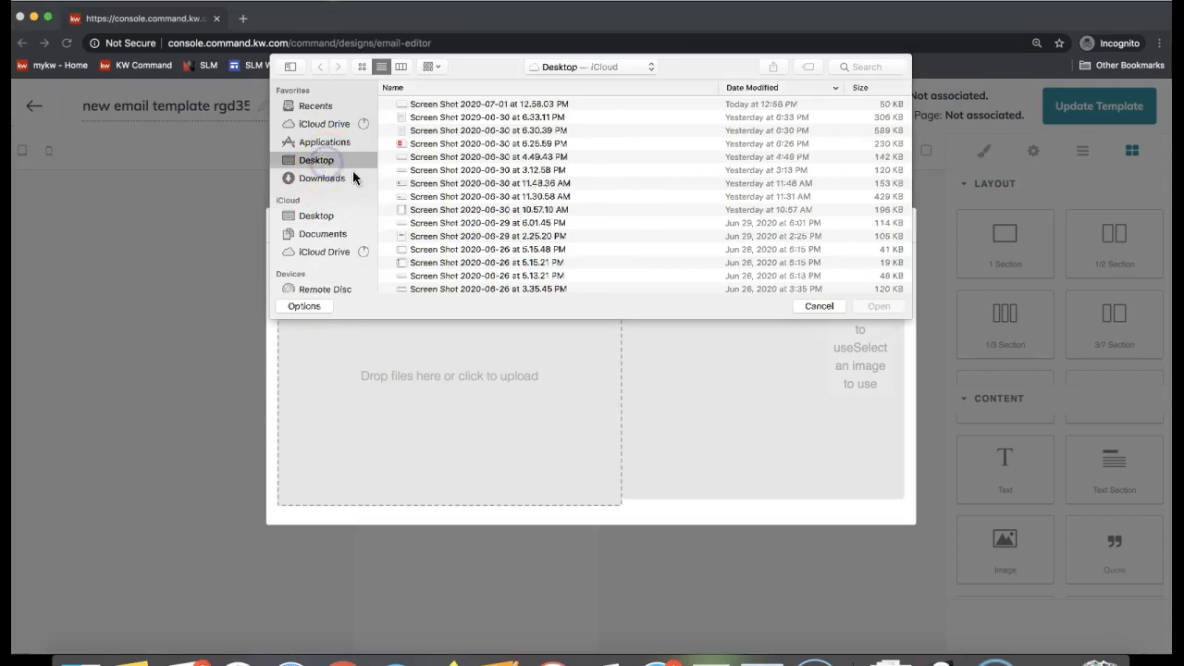
scroll(521, 159, "down", 15)
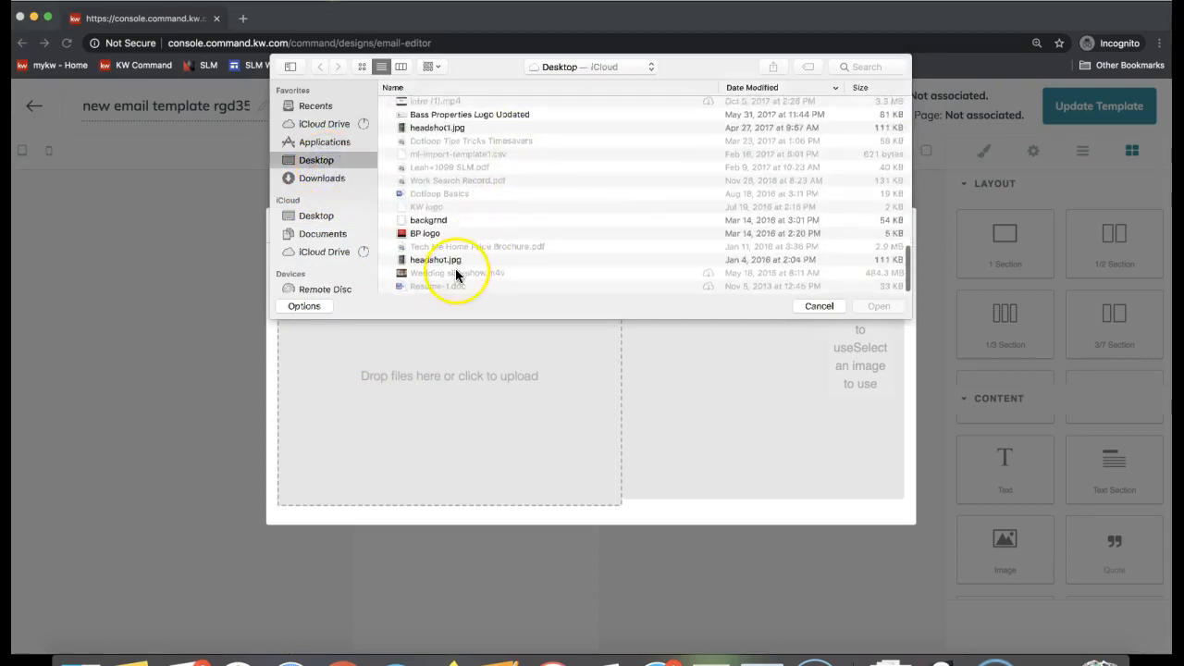
scroll(452, 276, "up", 5)
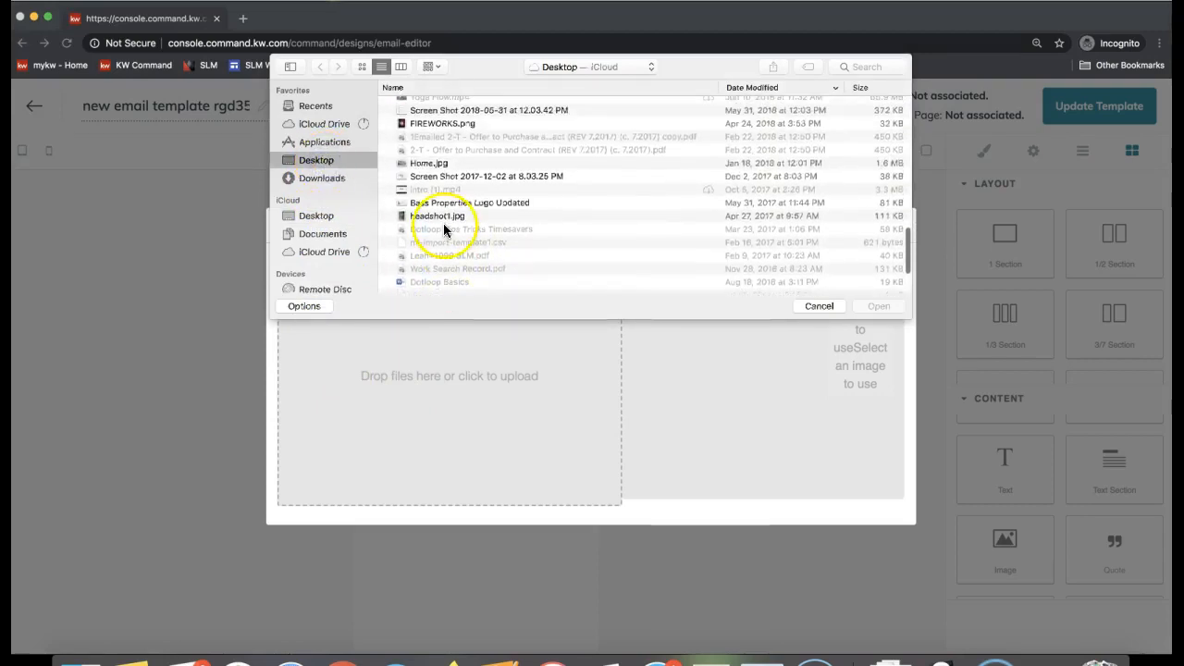
double_click(448, 163)
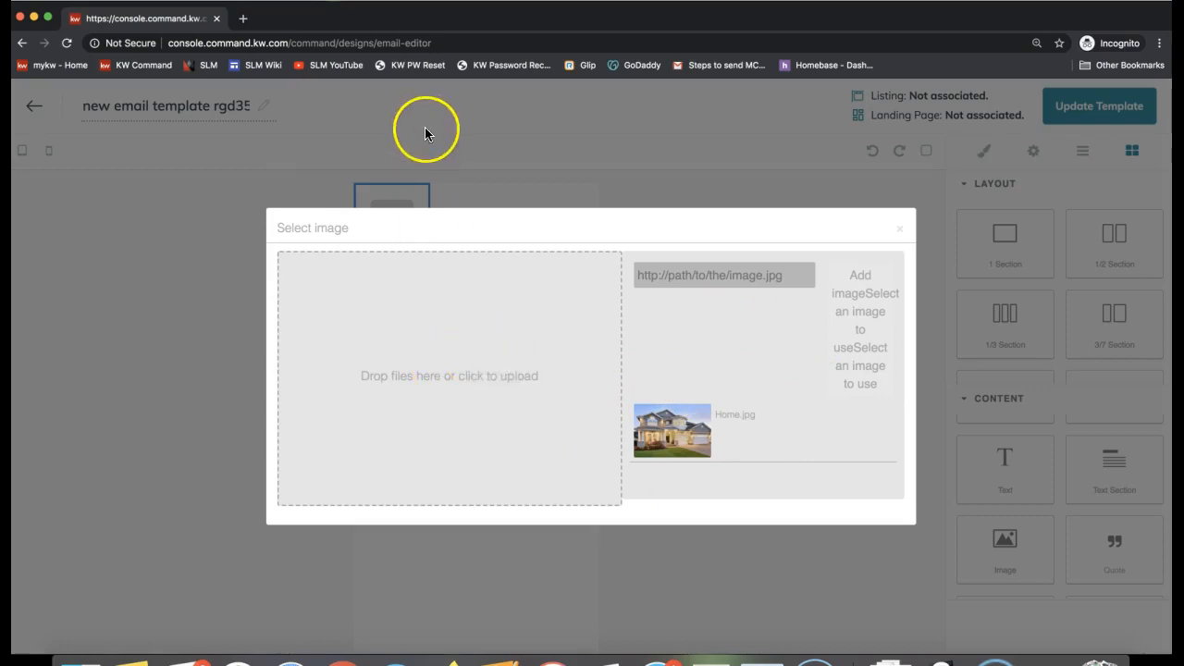
left_click(689, 445)
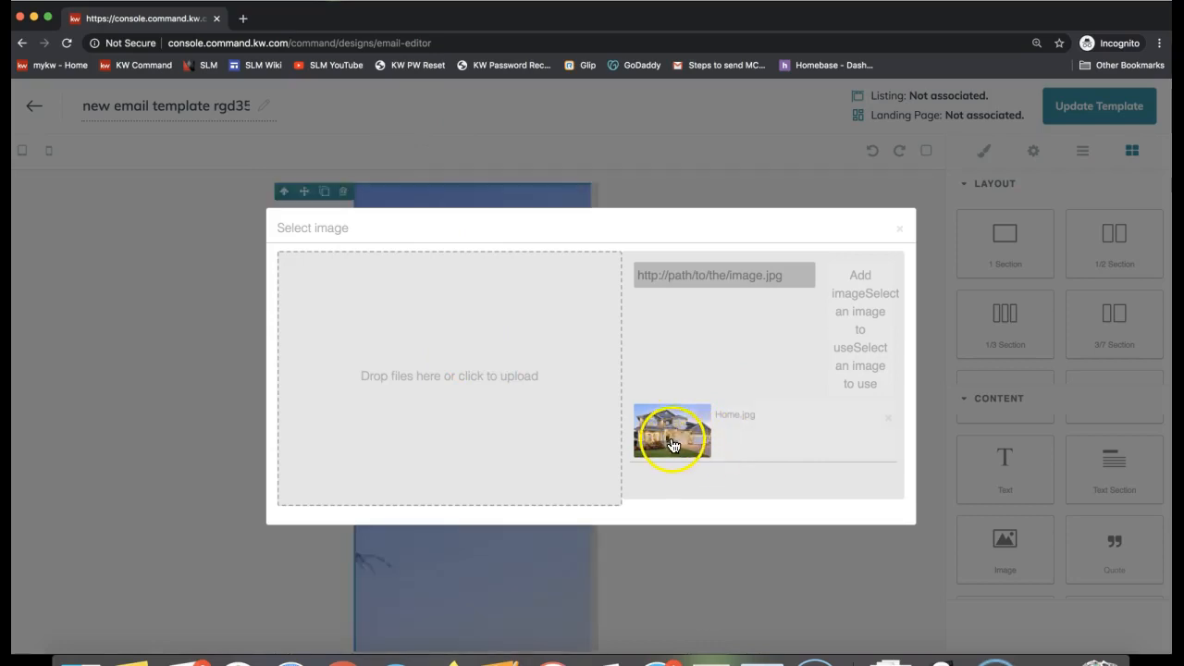
left_click(899, 229)
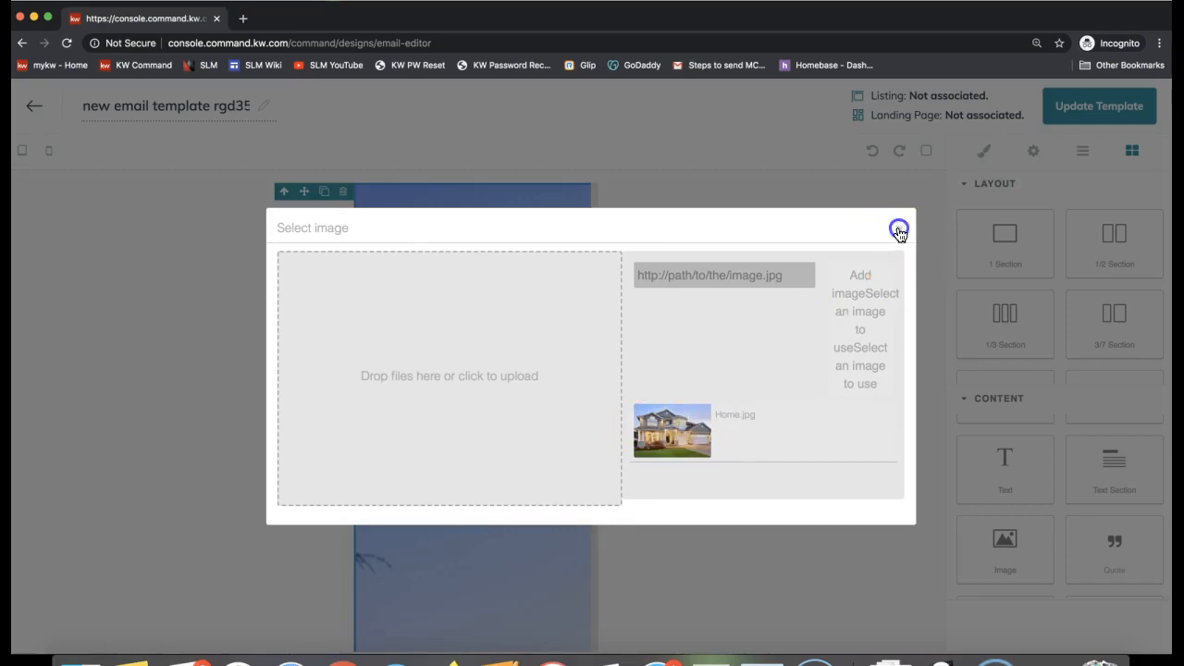
Shrink the house photo into a narrower landscape frame, cutting its height roughly in half.
left_click_drag(355, 183, 619, 376)
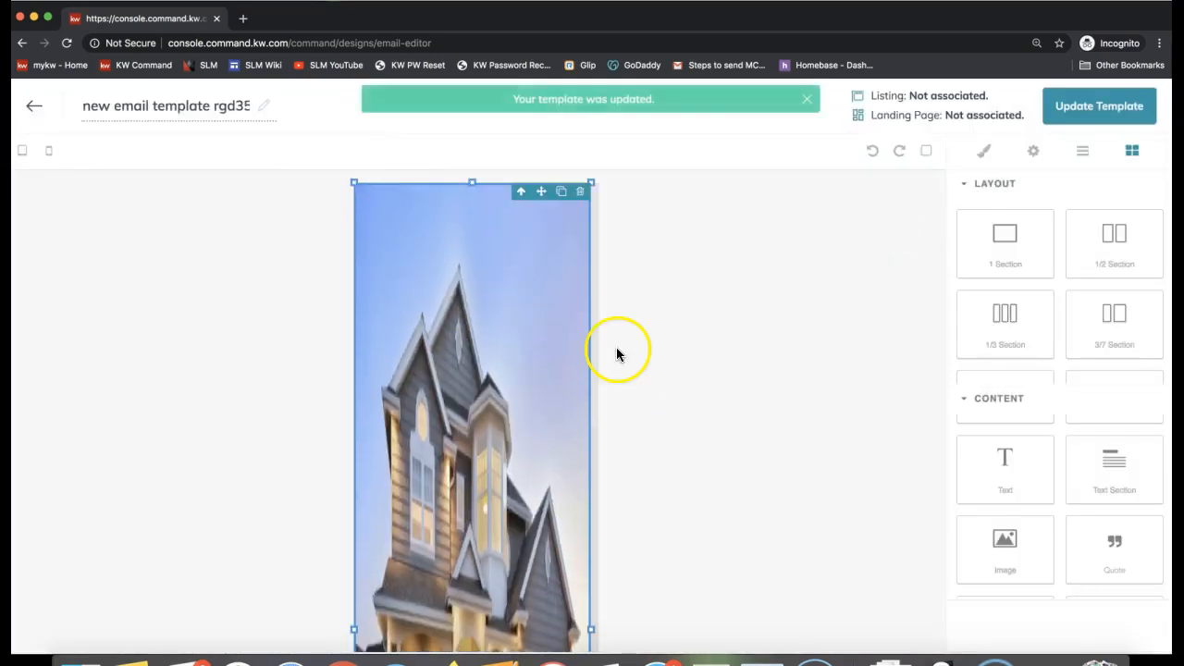
left_click_drag(590, 181, 417, 523)
left_click_drag(501, 654, 664, 379)
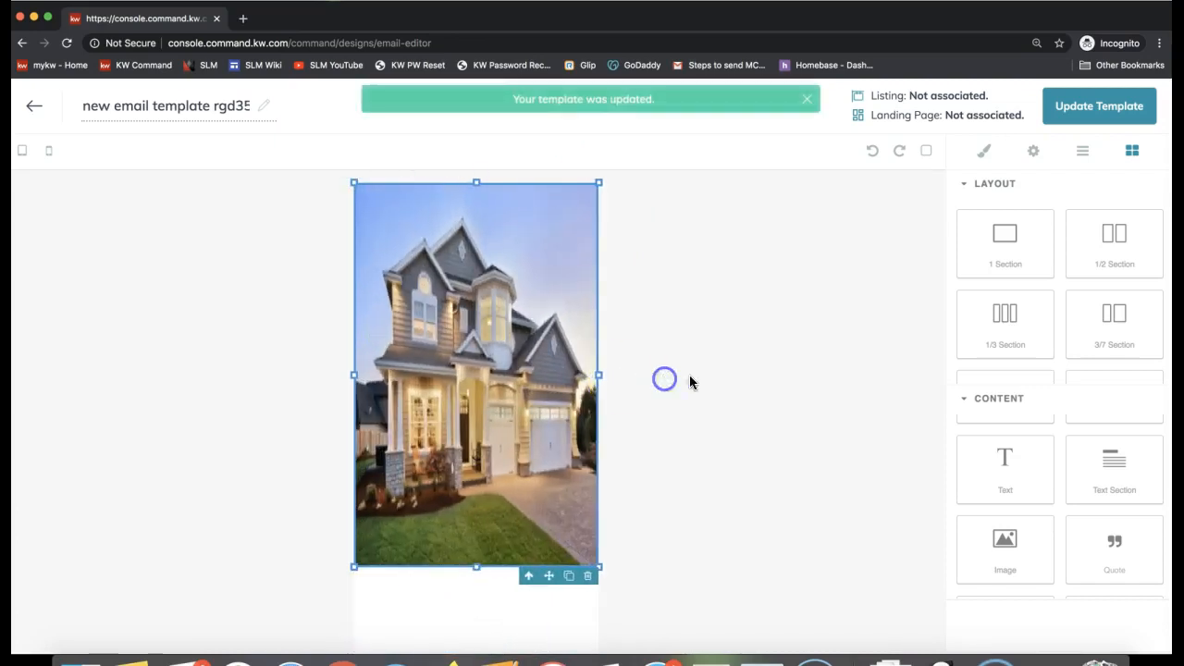
left_click_drag(478, 567, 473, 374)
left_click(814, 320)
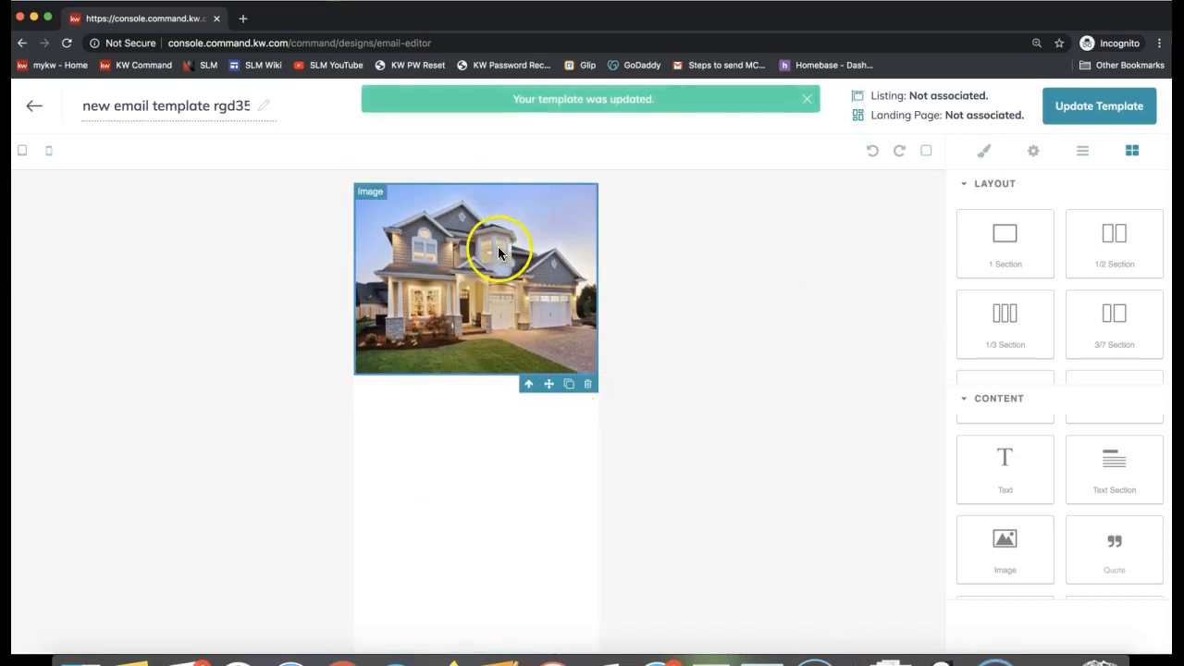
left_click_drag(1006, 471, 1064, 502)
scroll(1146, 515, "down", 1)
scroll(1145, 513, "up", 2)
Add a heading and paragraph block below the photo and title it 'Moving to KW'.
left_click_drag(1145, 539, 444, 417)
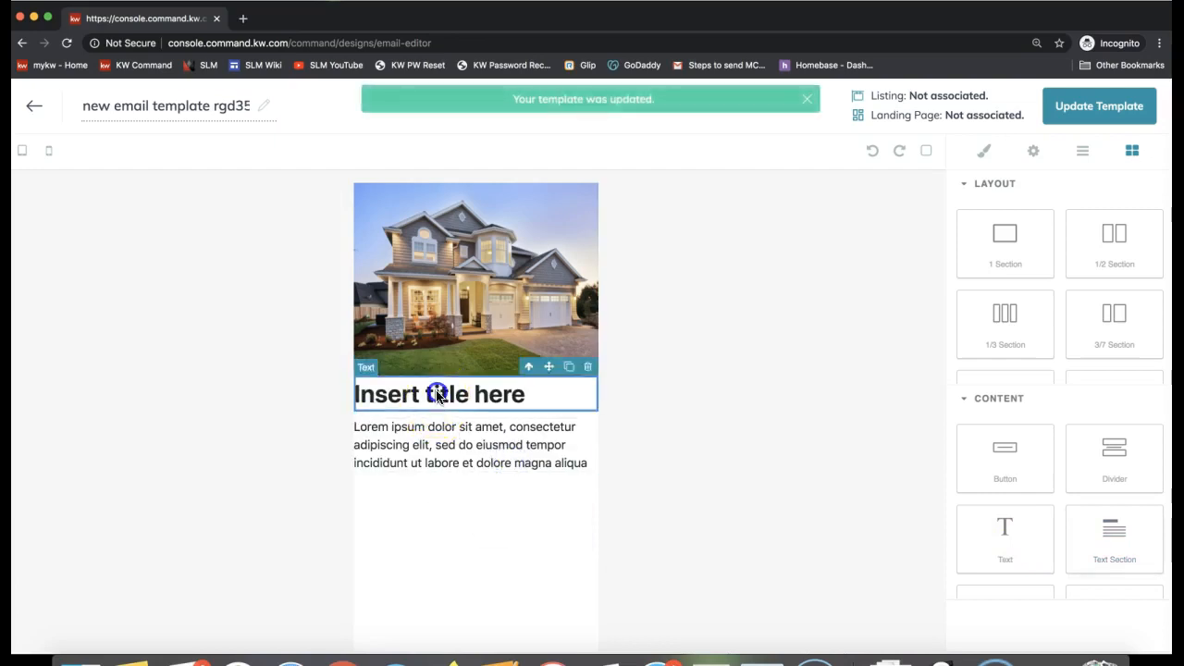
triple_click(438, 394)
type("M")
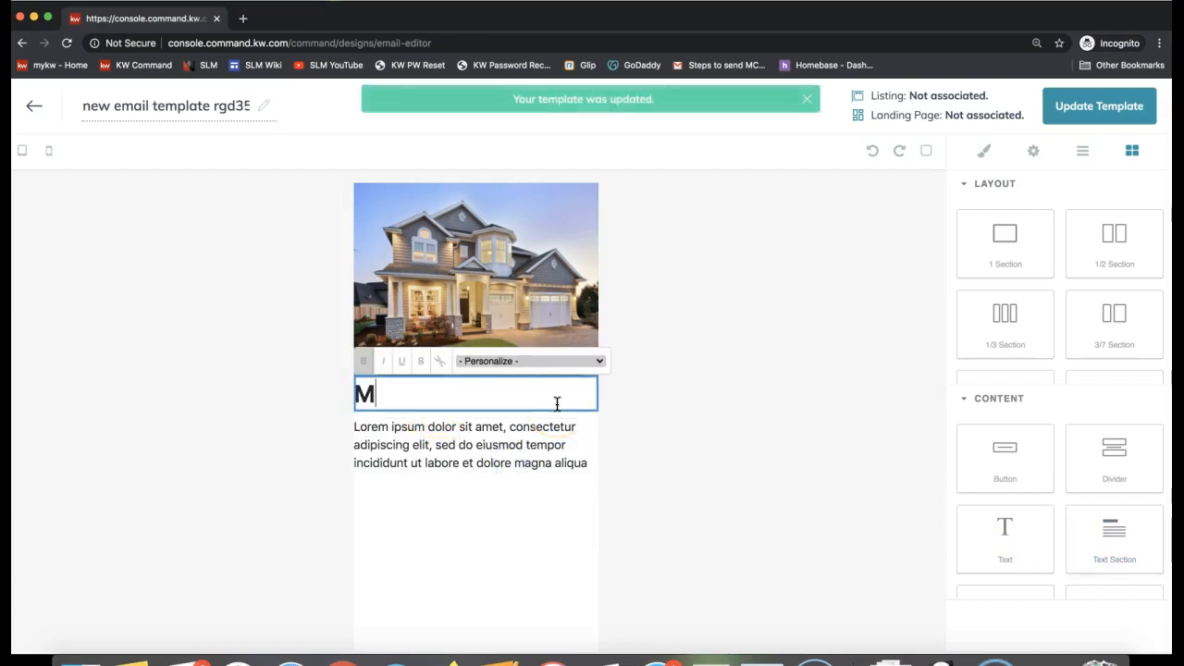
type("oving to KW")
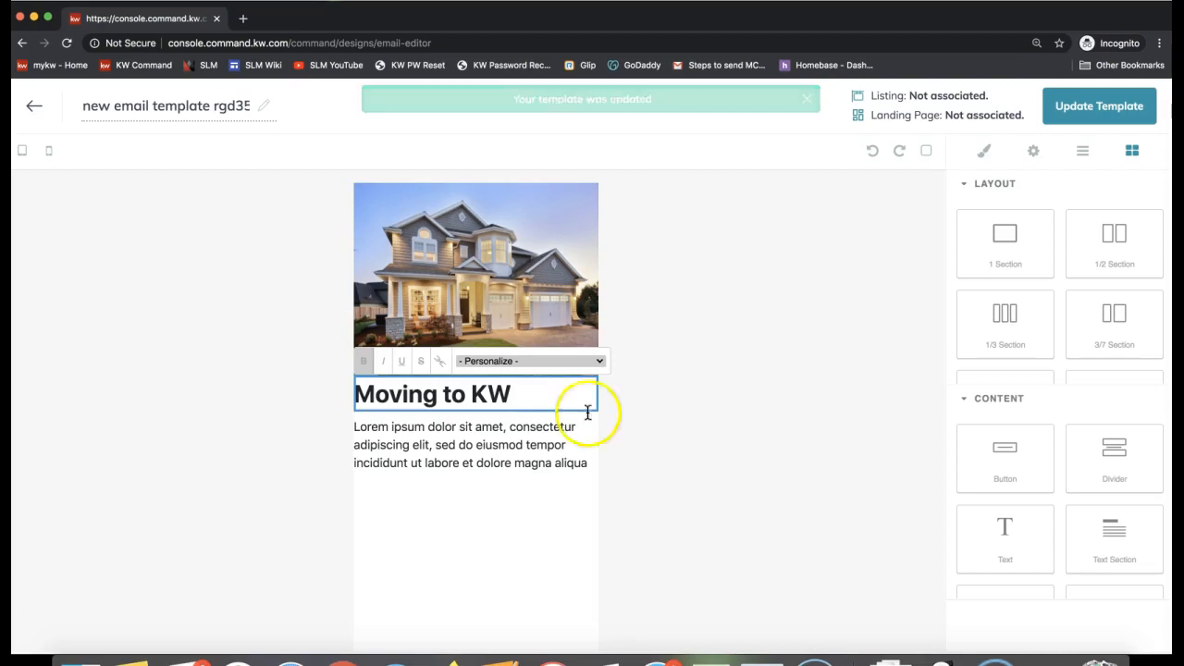
triple_click(453, 398)
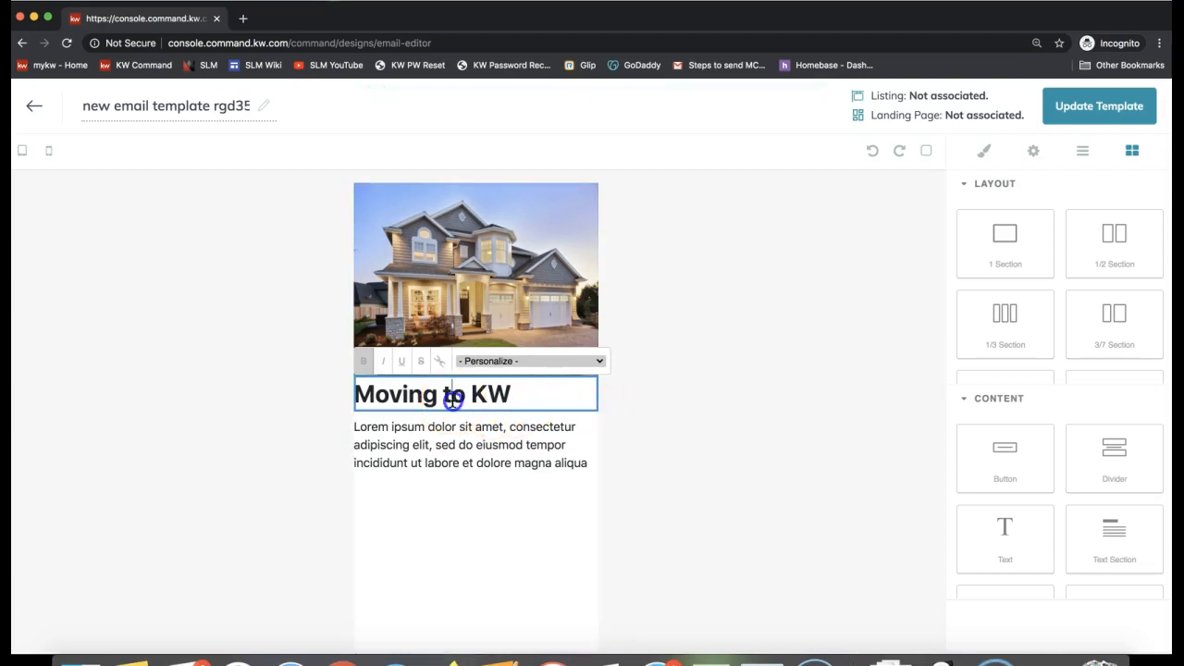
Replace the Lorem ipsum paragraph with the tech-tools sentence, correcting the misspelled word to 'you'.
triple_click(514, 445)
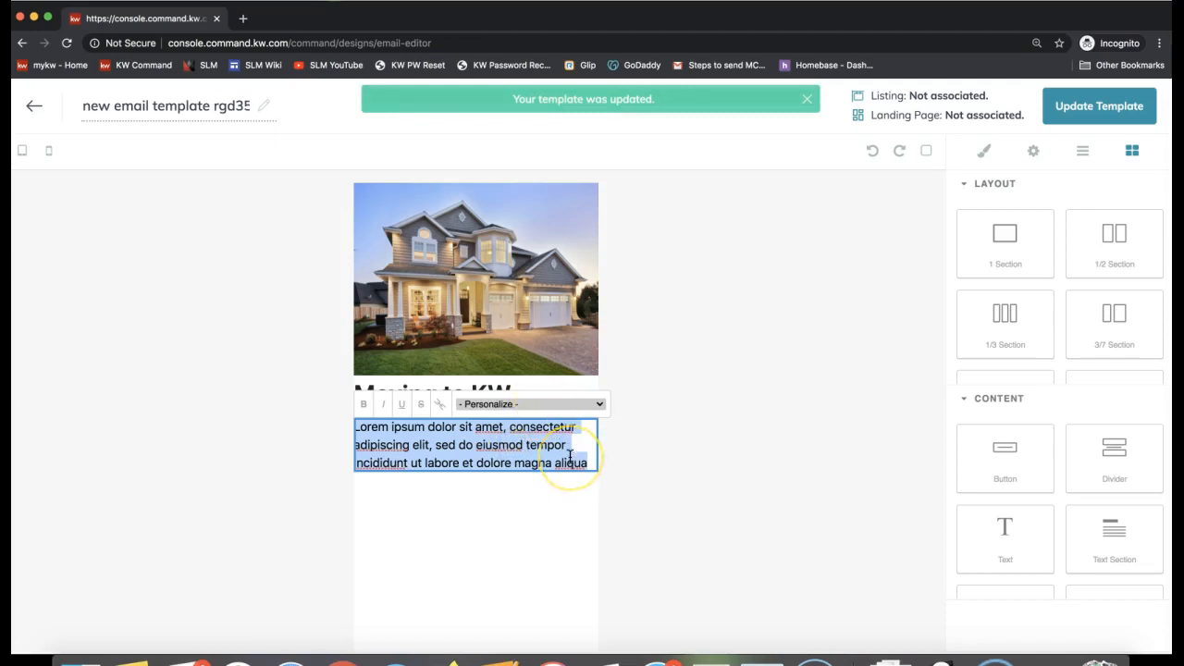
type("have a bunch of awesome tech tools fo you to use!")
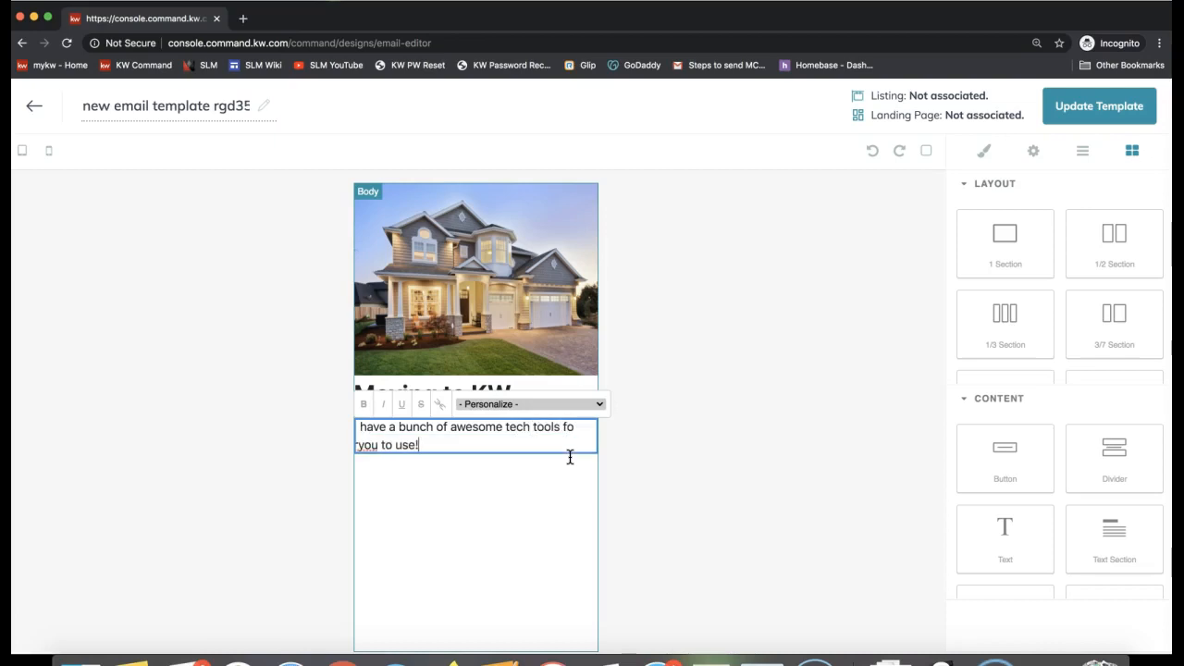
right_click(368, 447)
left_click(410, 421)
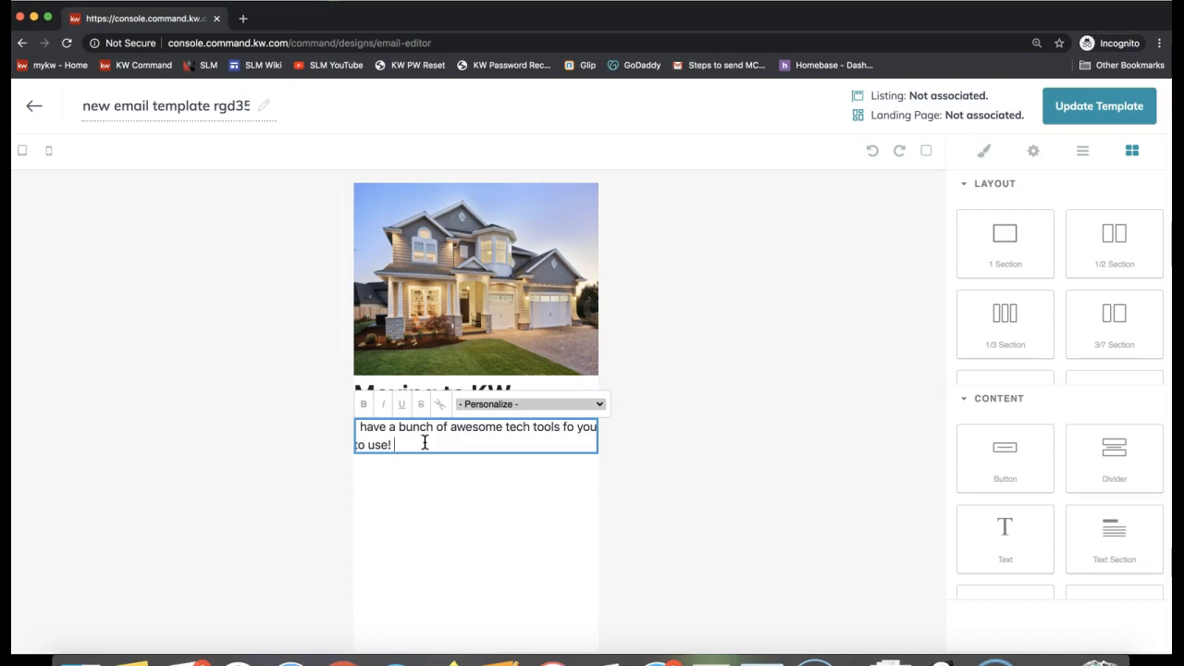
left_click(410, 502)
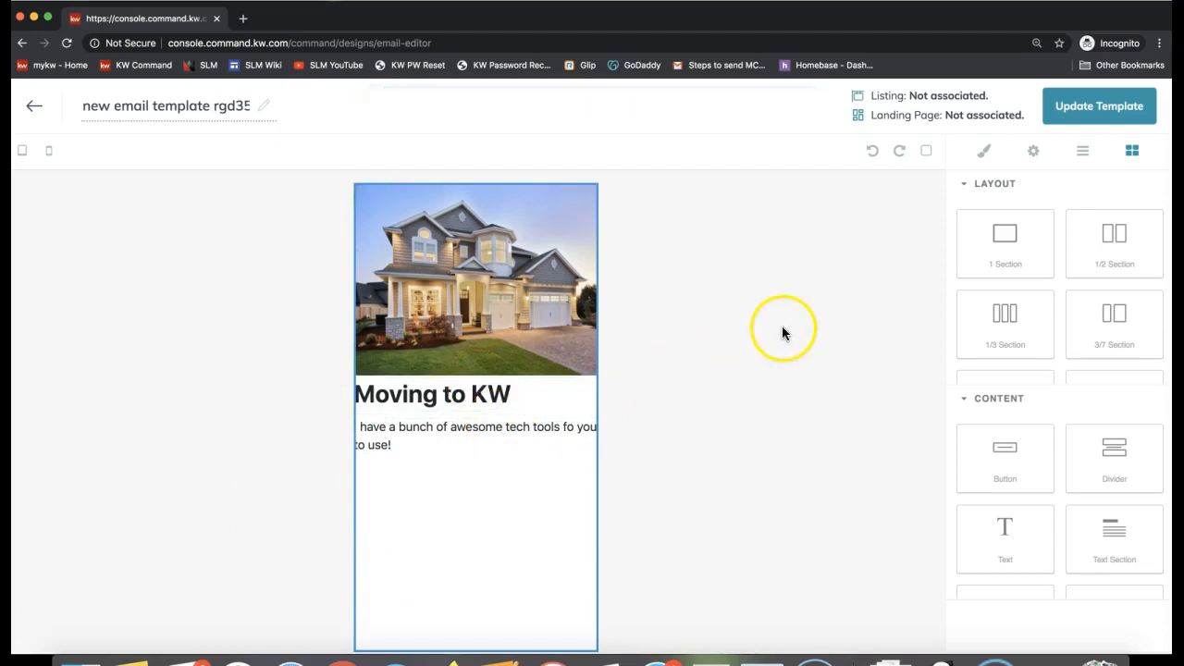
Try placing an image block further down in the email.
scroll(1011, 334, "down", 1)
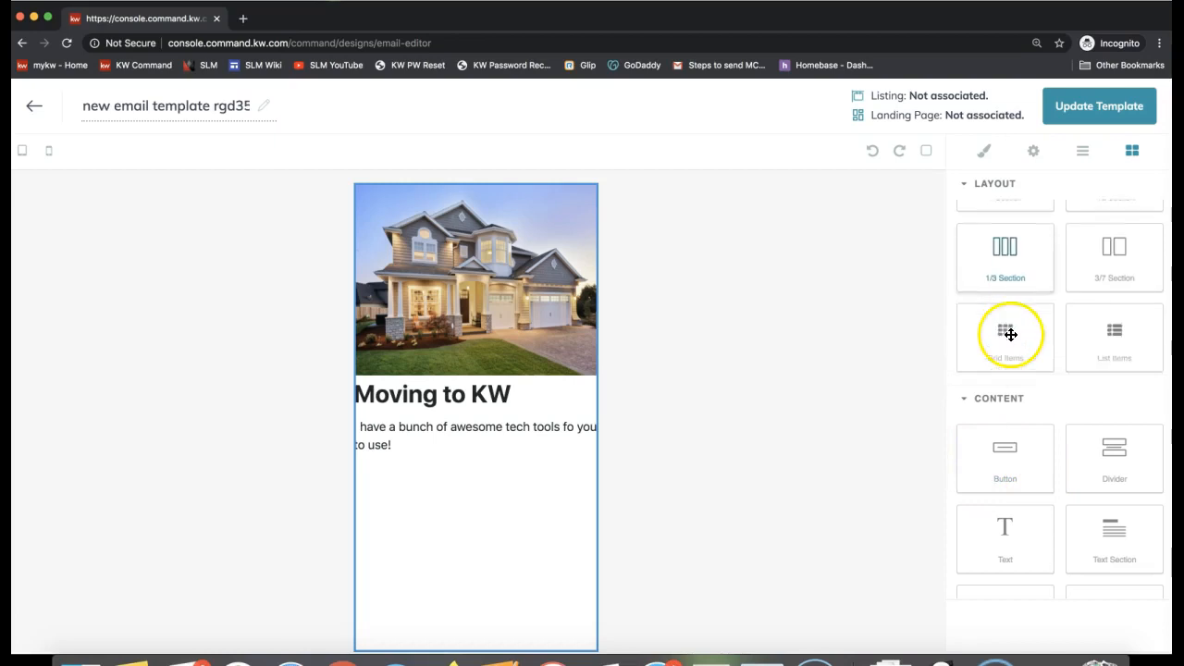
scroll(1018, 470, "down", 2)
mouse_move(1034, 487)
left_mouse_down()
mouse_move(635, 510)
mouse_move(463, 543)
mouse_move(1086, 478)
mouse_move(1045, 481)
left_mouse_up()
scroll(1118, 514, "up", 2)
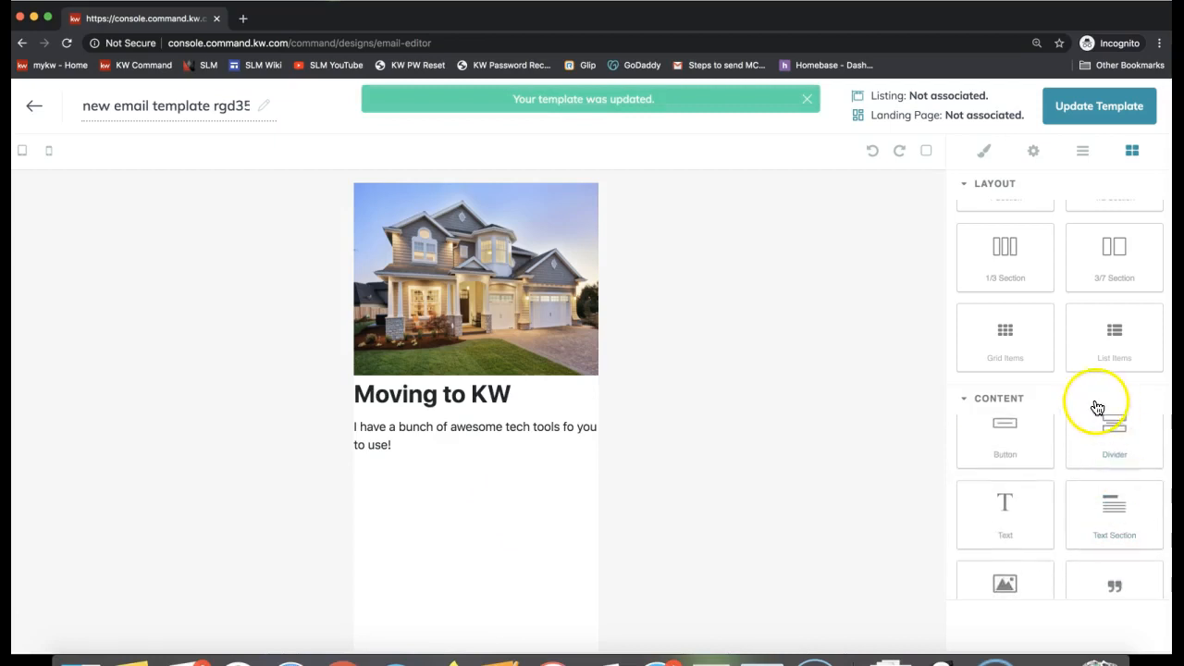
Rename the template to 'Moving to KW 2' and save it with Update Template.
left_click(212, 108)
key("super+a")
type("Emai")
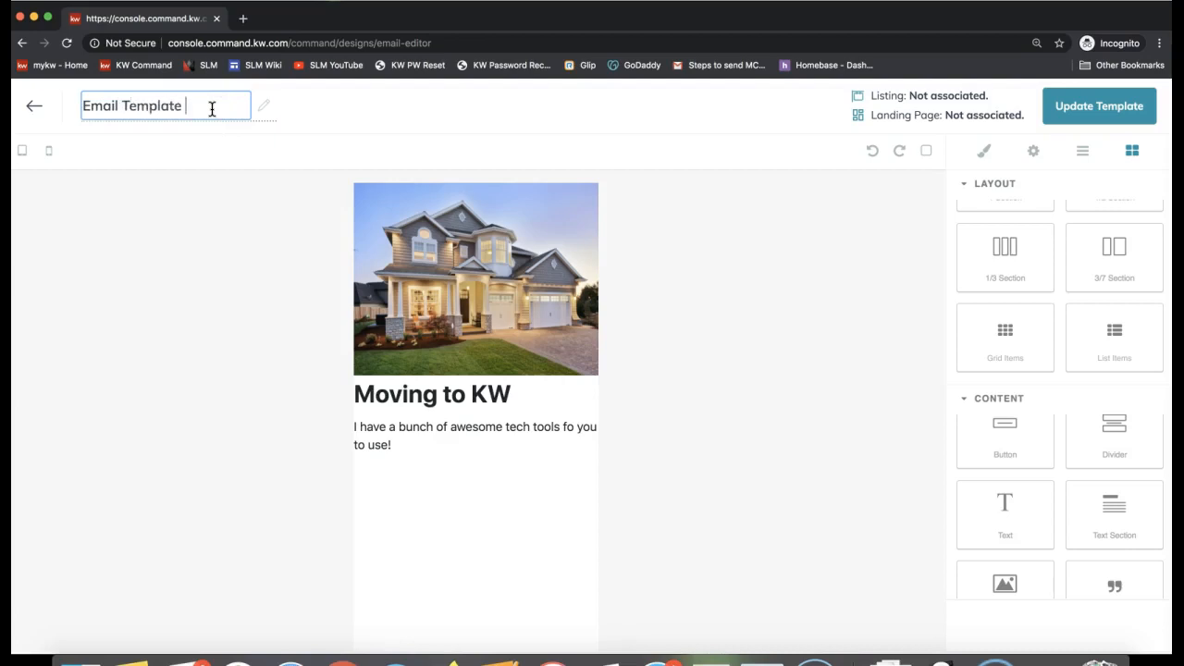
type("l Template to Use")
key("super+a")
key("BackSpace")
type("M")
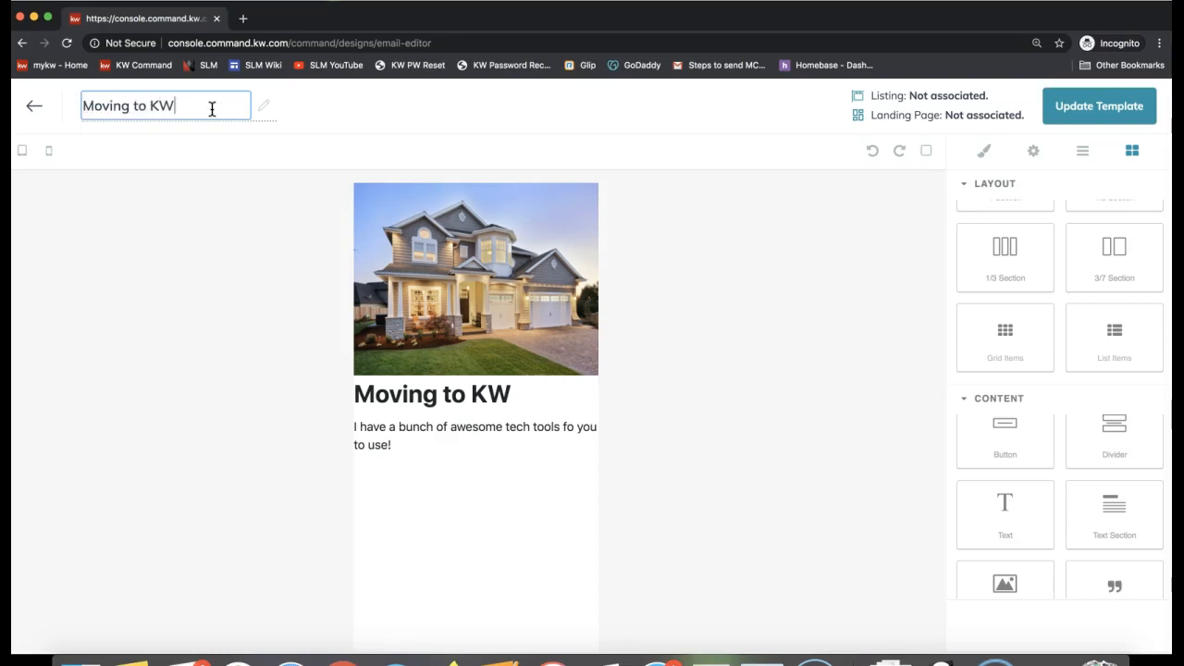
left_click(672, 113)
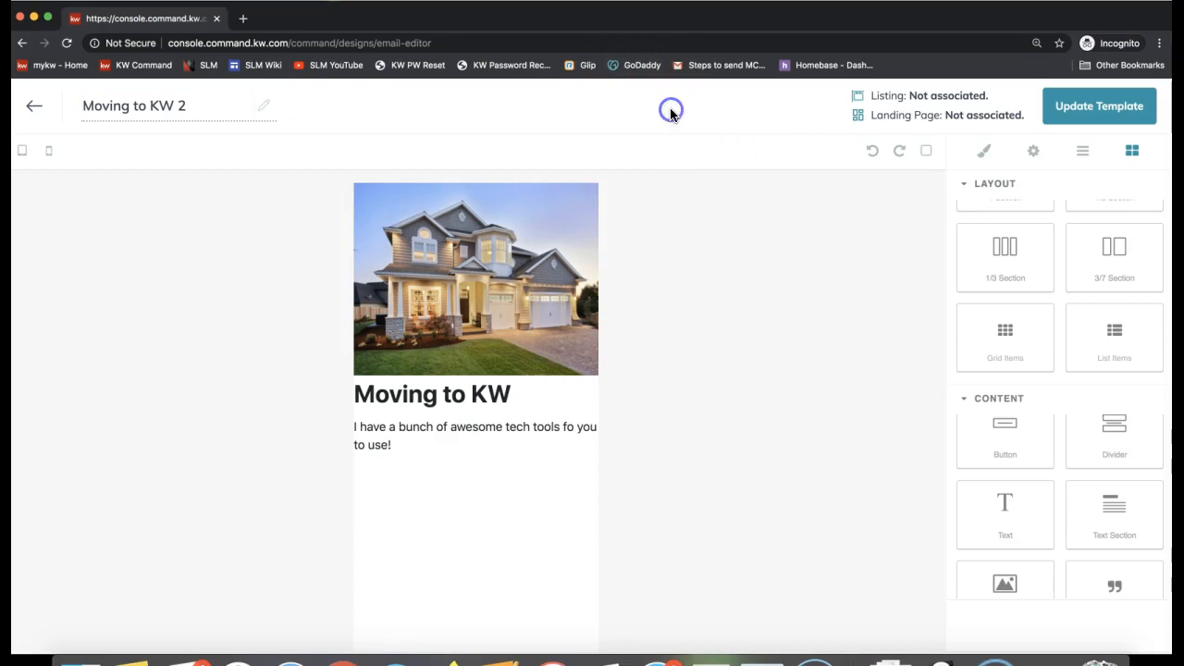
left_click(1124, 112)
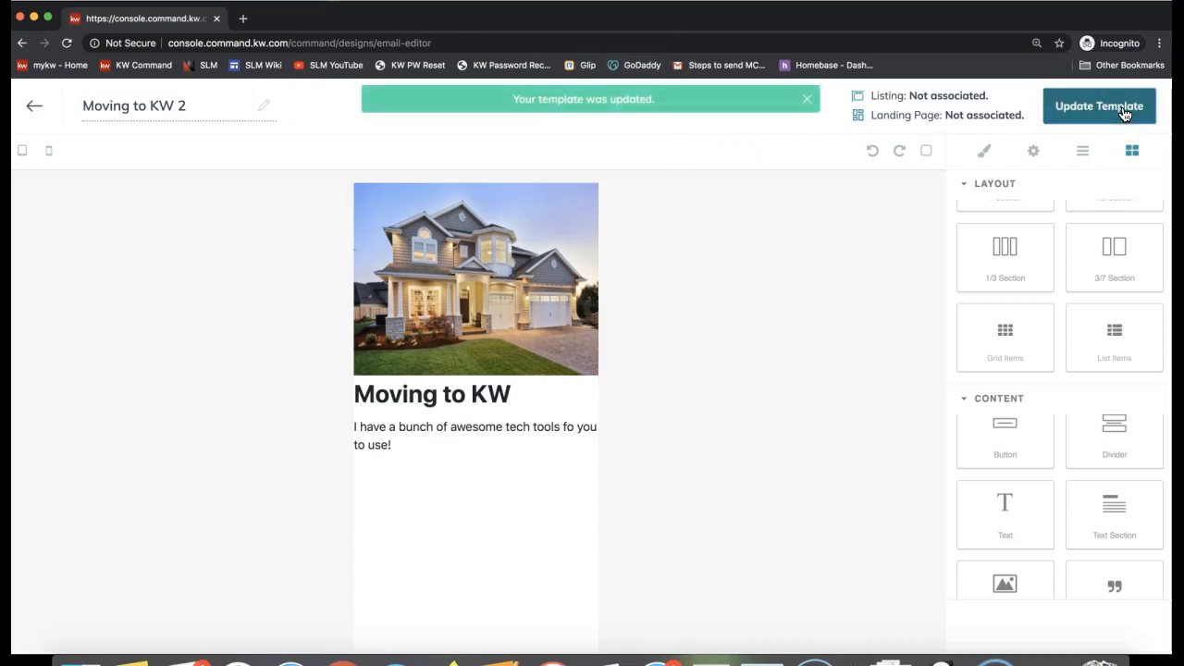
left_click(1090, 114)
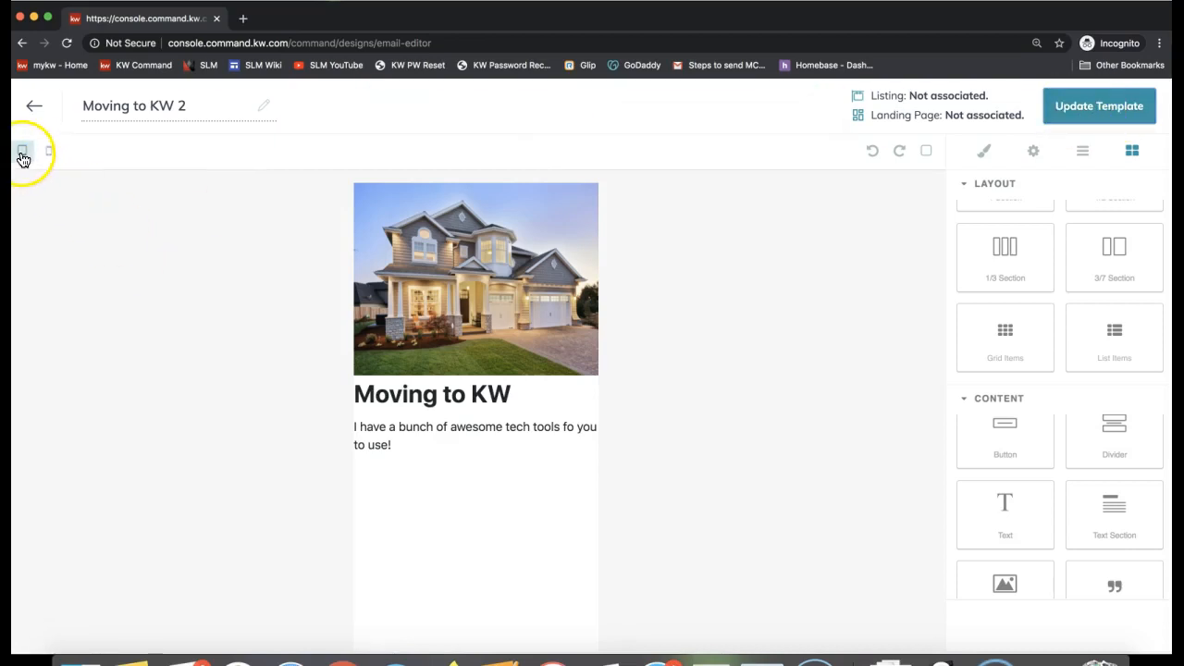
Refit the browser window and toggle the email preview between desktop and mobile widths.
double_click(416, 20)
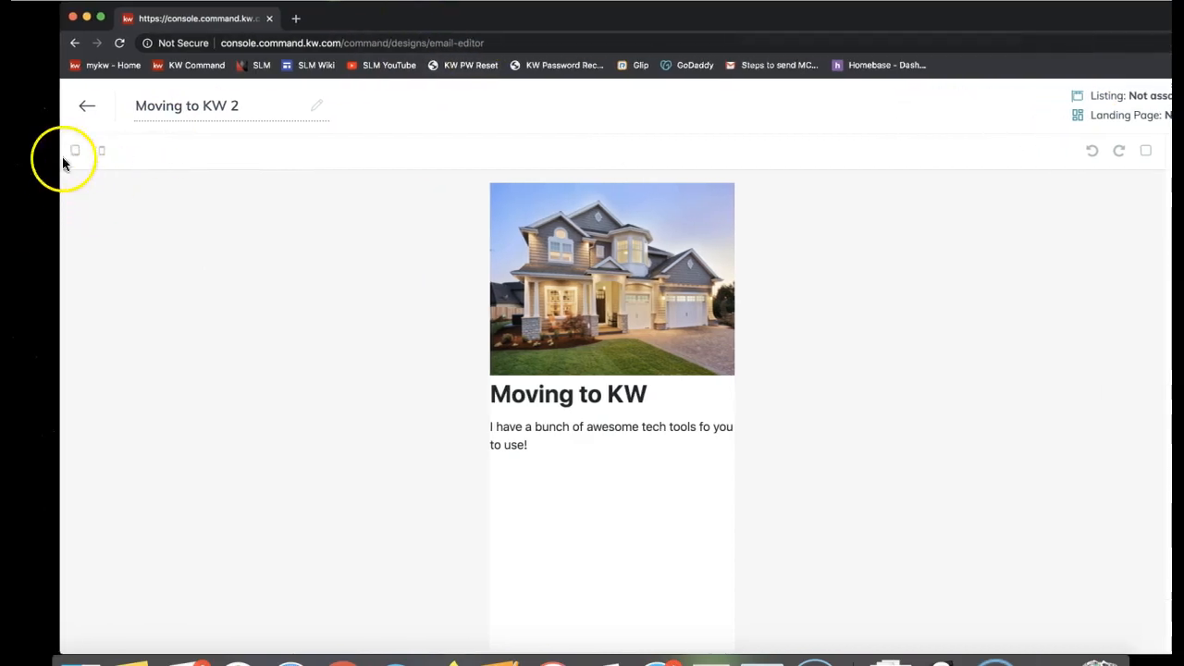
double_click(661, 19)
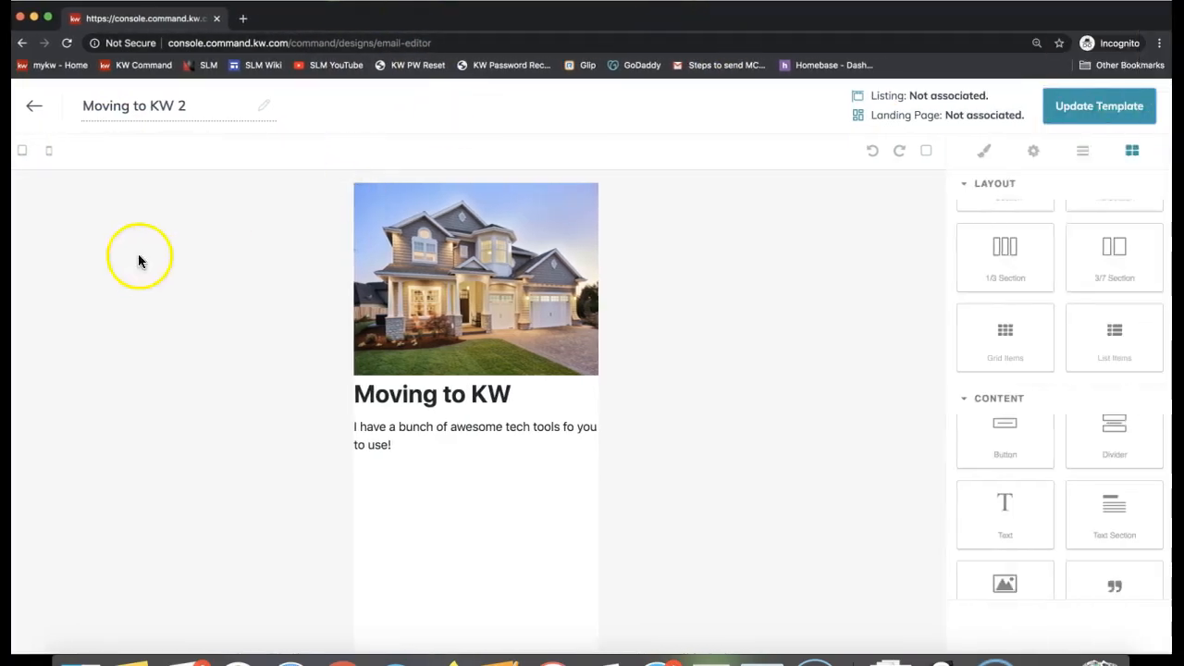
left_click(22, 150)
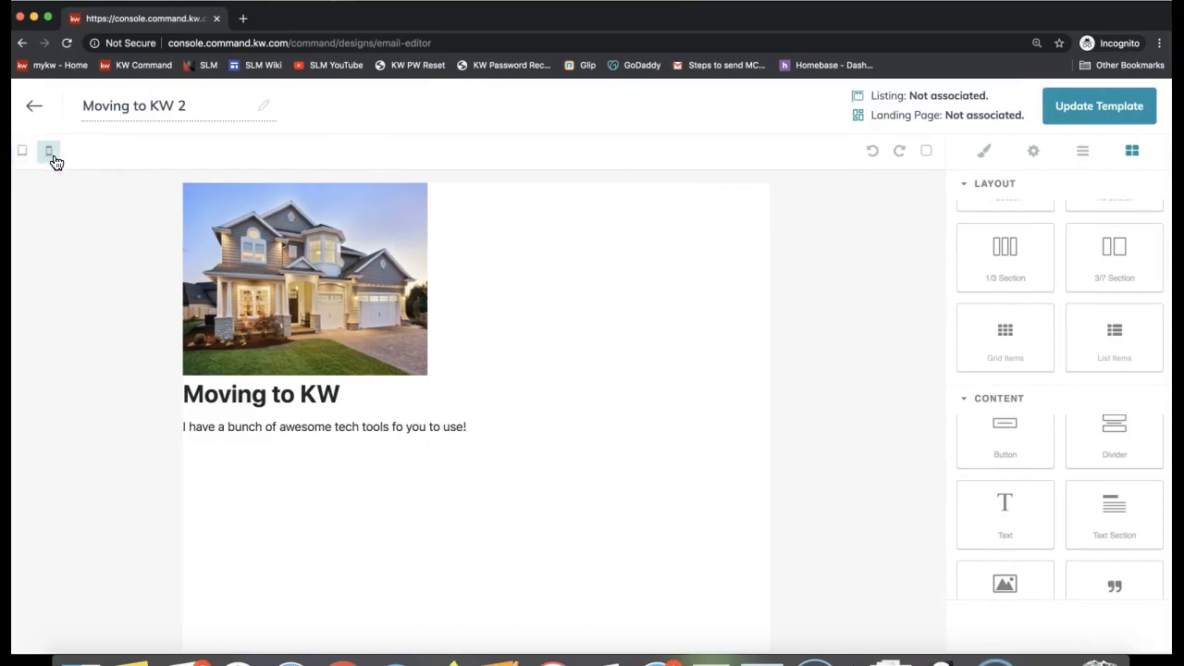
left_click(52, 157)
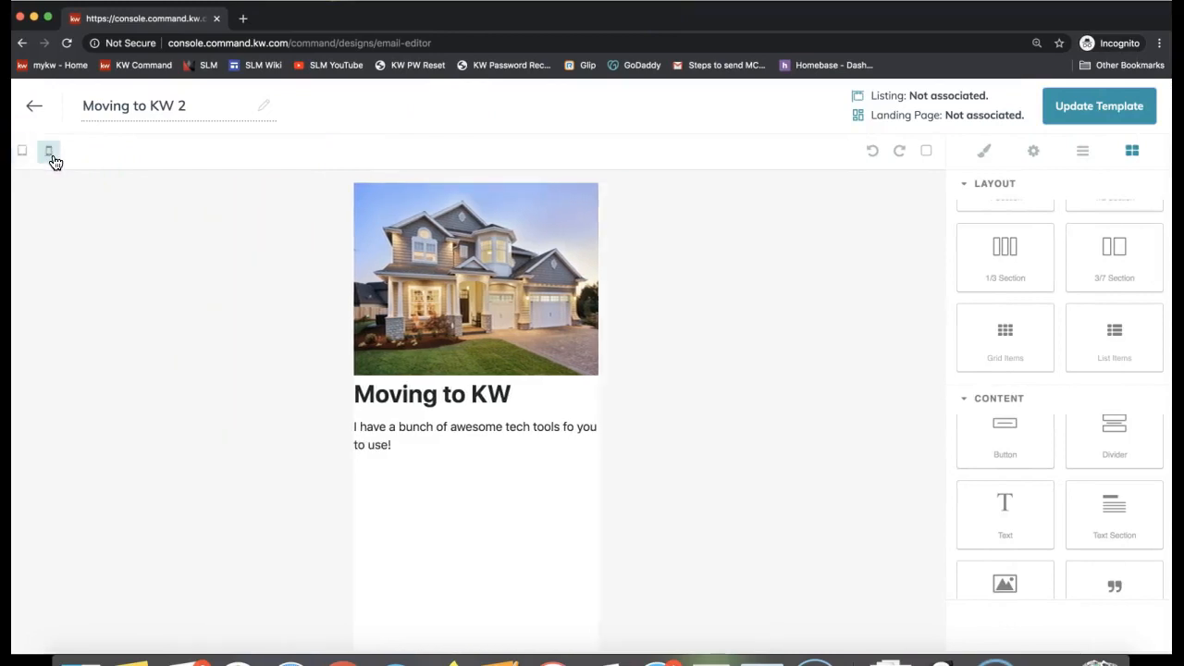
left_click(22, 152)
left_click(451, 386)
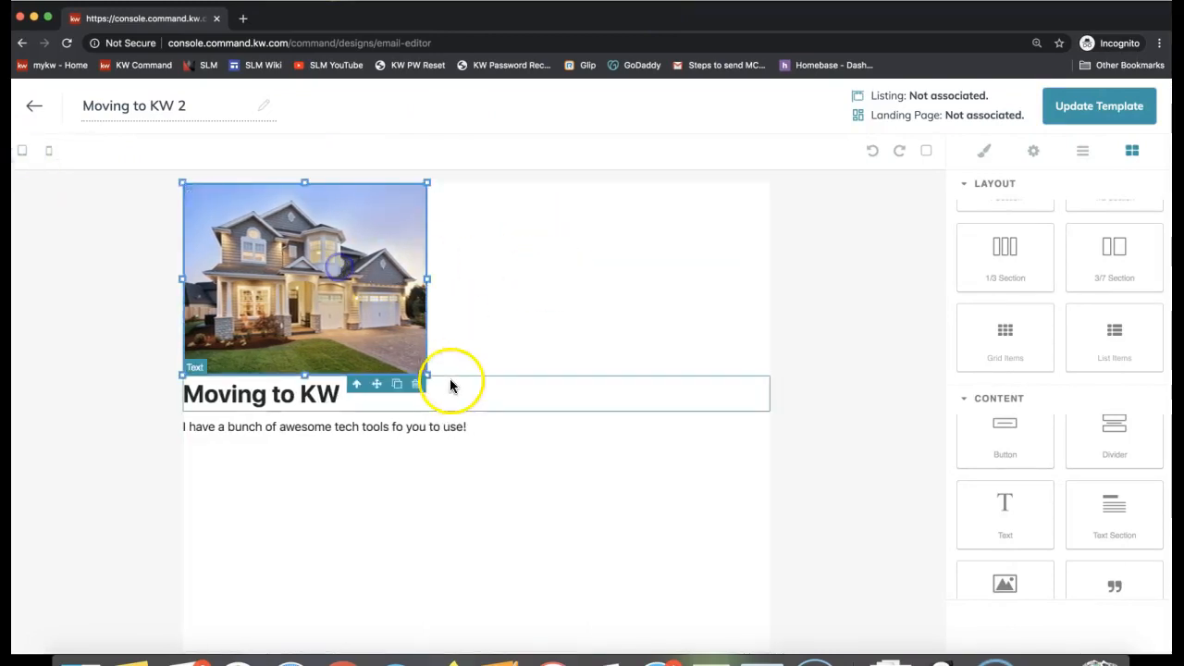
Make the house photo slightly wider and taller in desktop view, then view it at mobile width.
left_click_drag(429, 276, 508, 276)
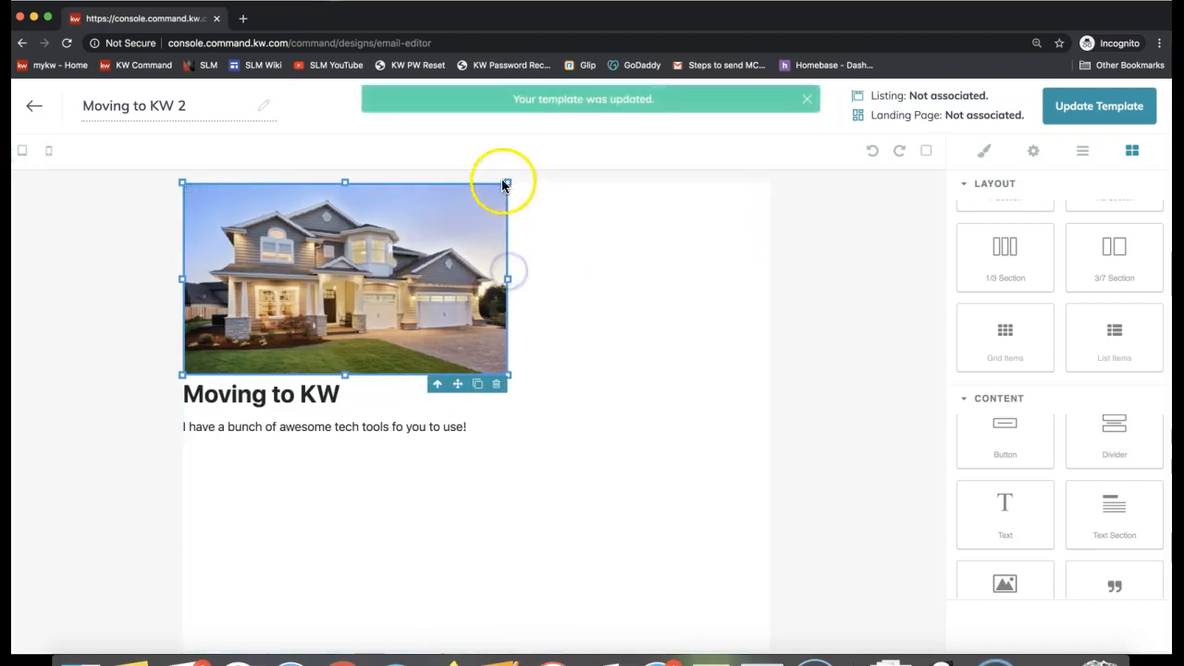
left_click_drag(508, 376, 566, 413)
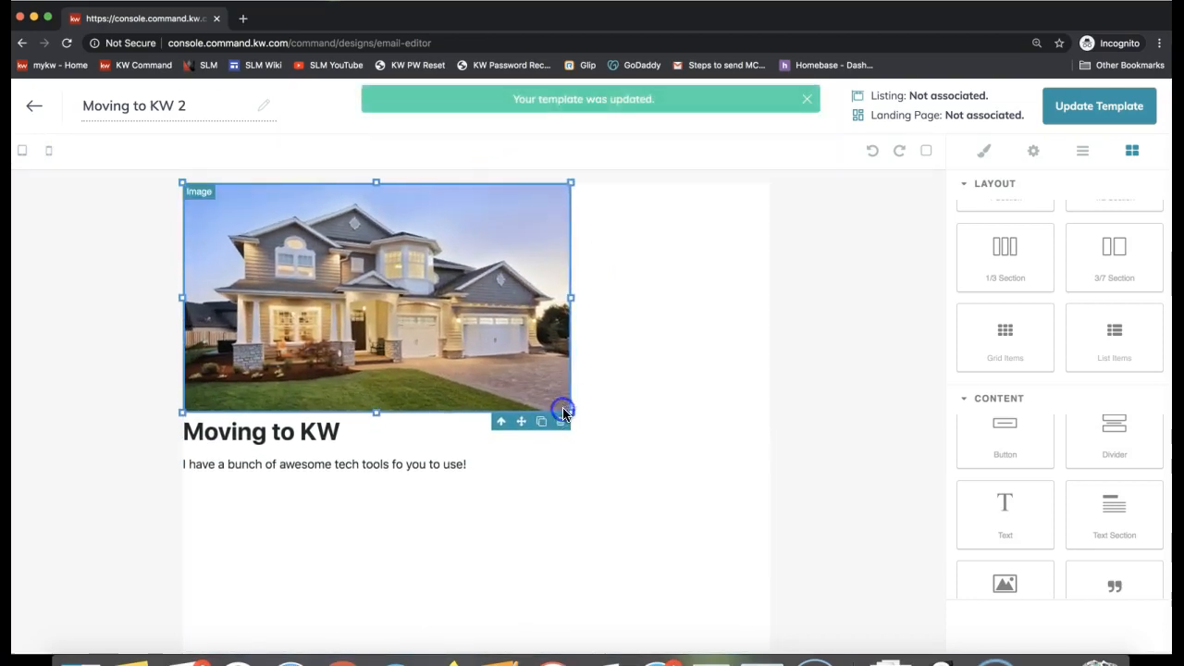
left_click(50, 151)
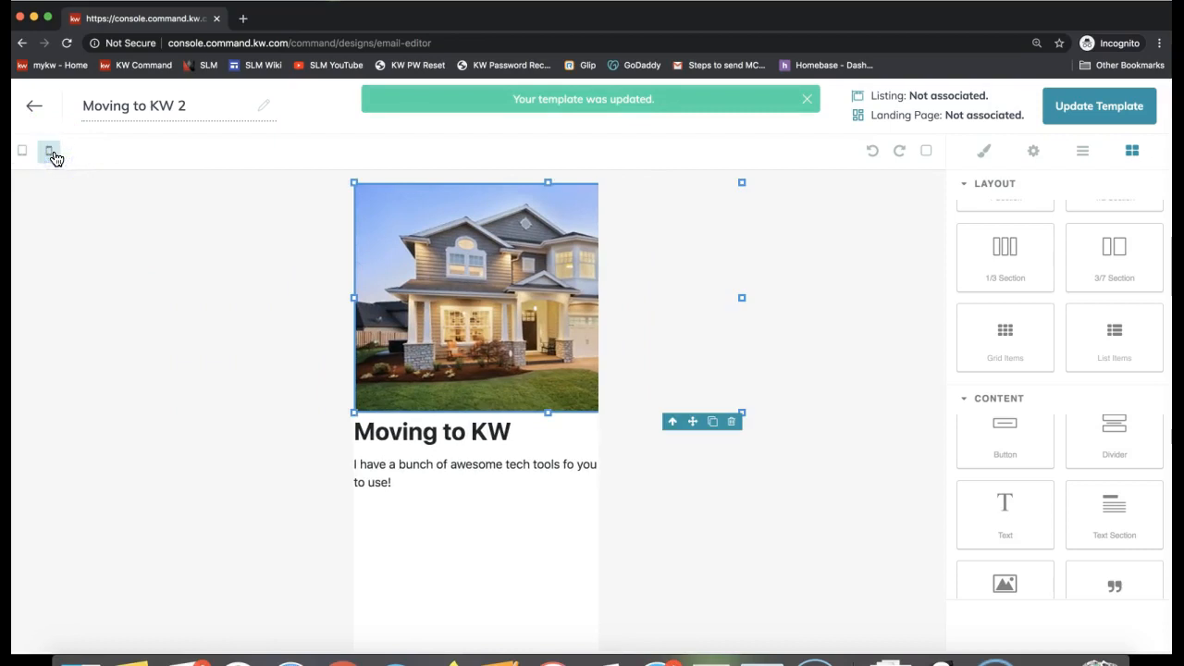
left_click(24, 152)
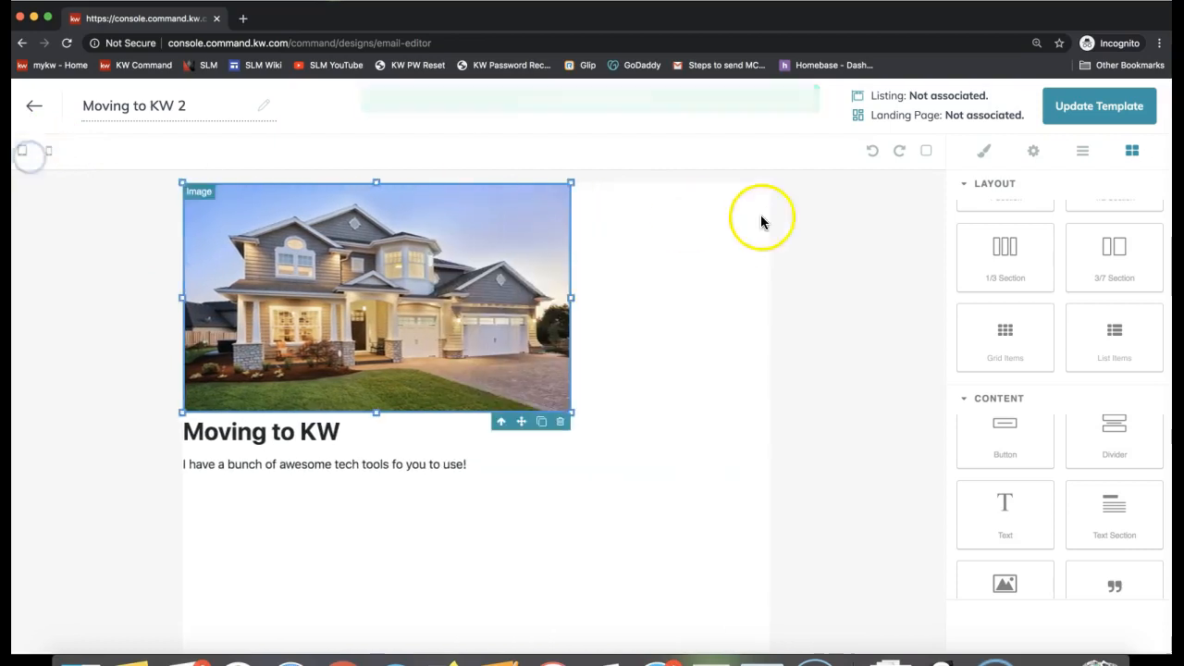
left_click_drag(571, 183, 455, 213)
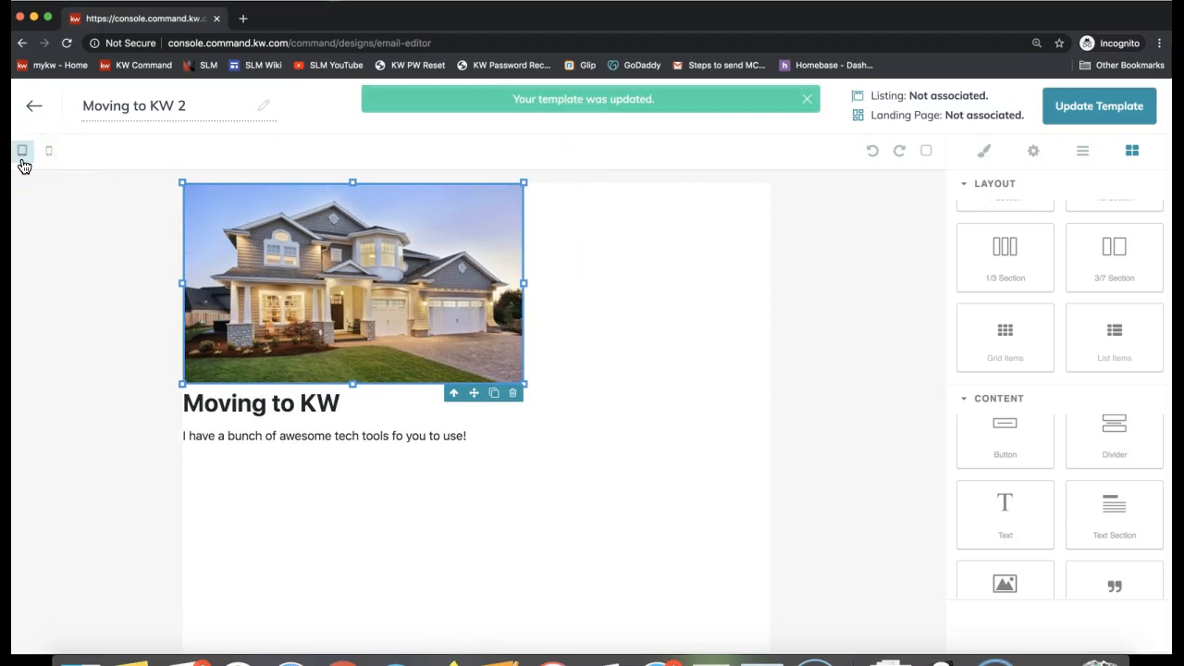
left_click(668, 230)
left_click(48, 150)
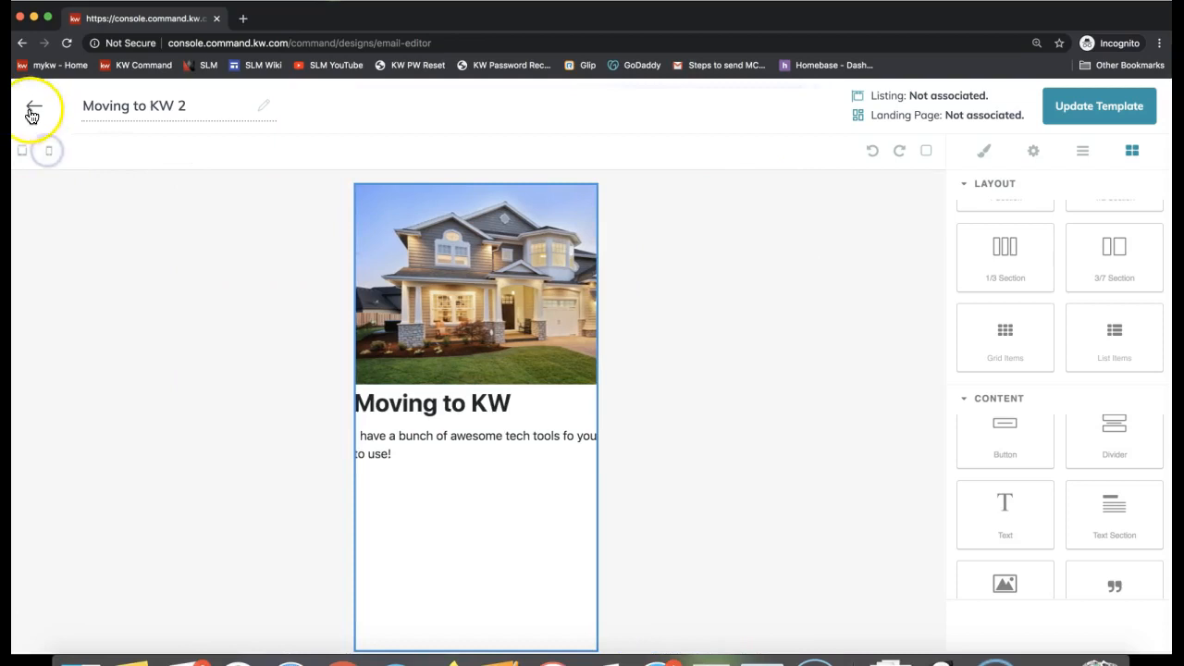
Exit the editor saving changes, then dismiss the Create Design dialog to reach My Design Templates.
left_click(34, 112)
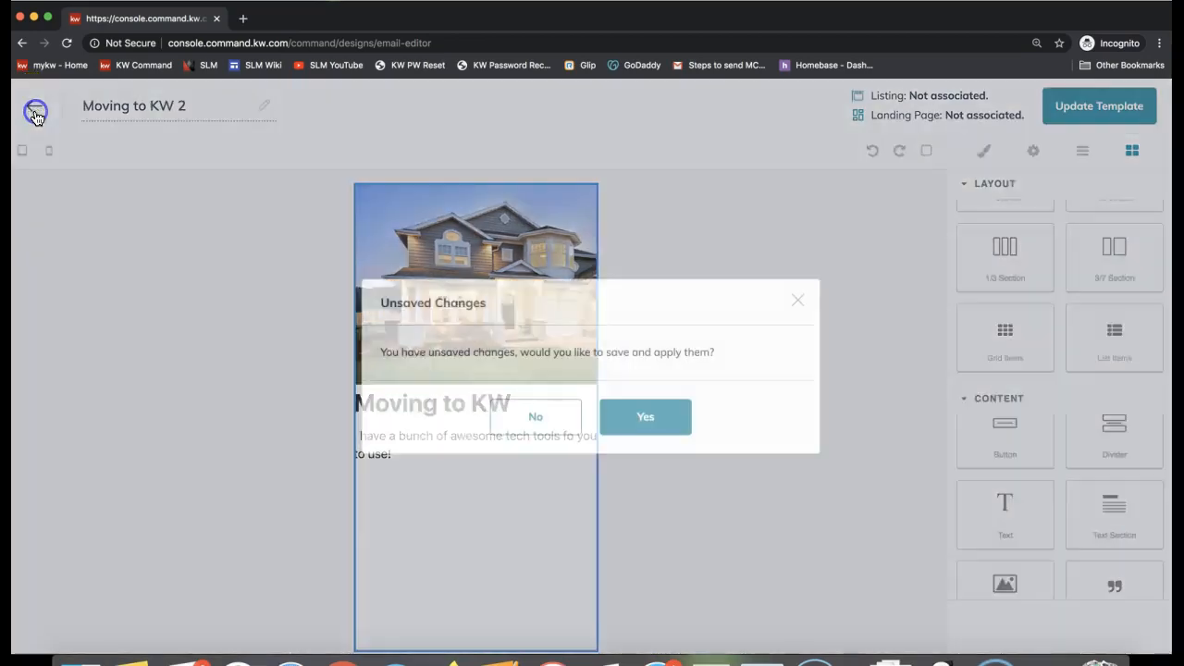
left_click(635, 425)
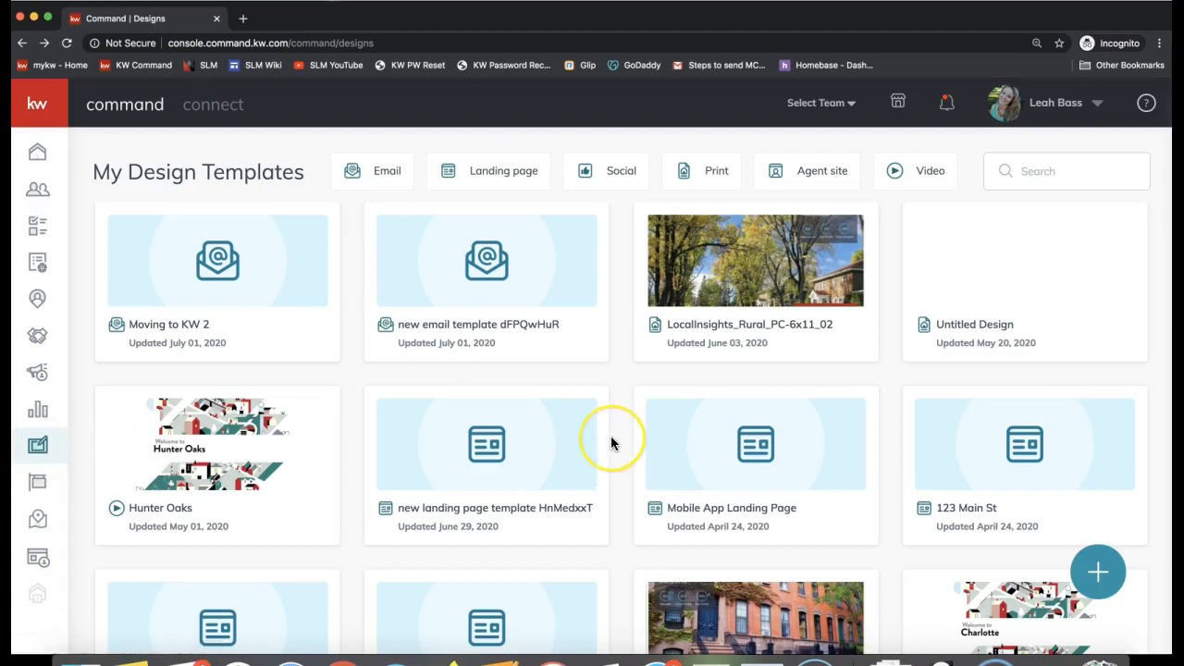
left_click(209, 453)
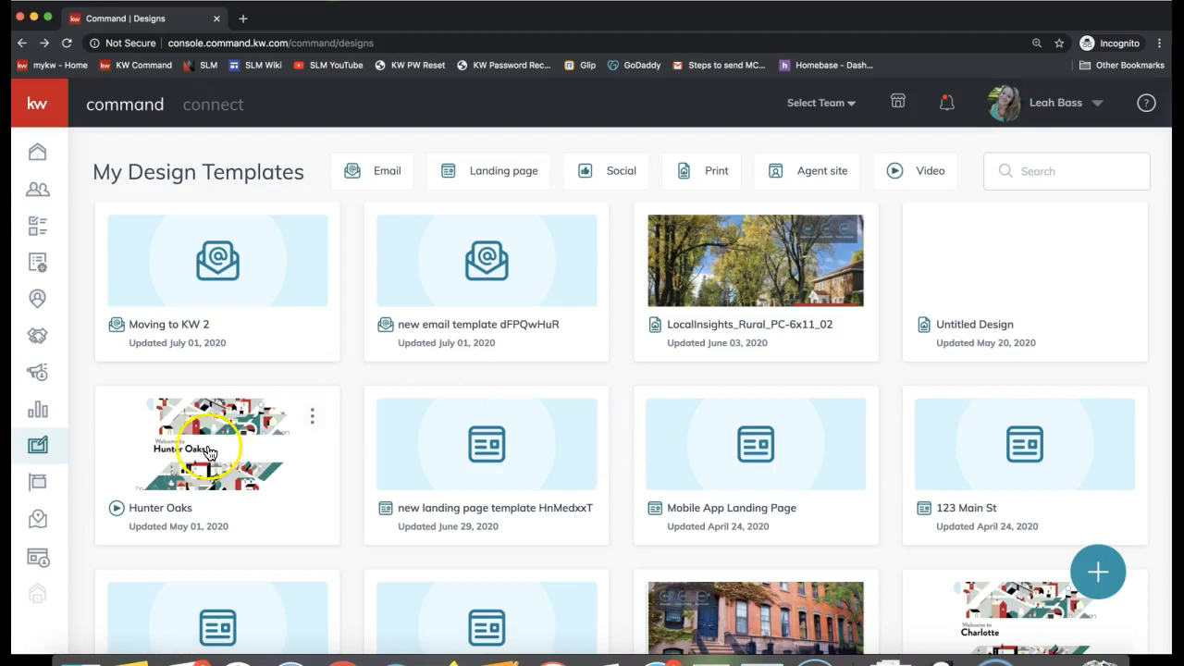
left_click(1098, 571)
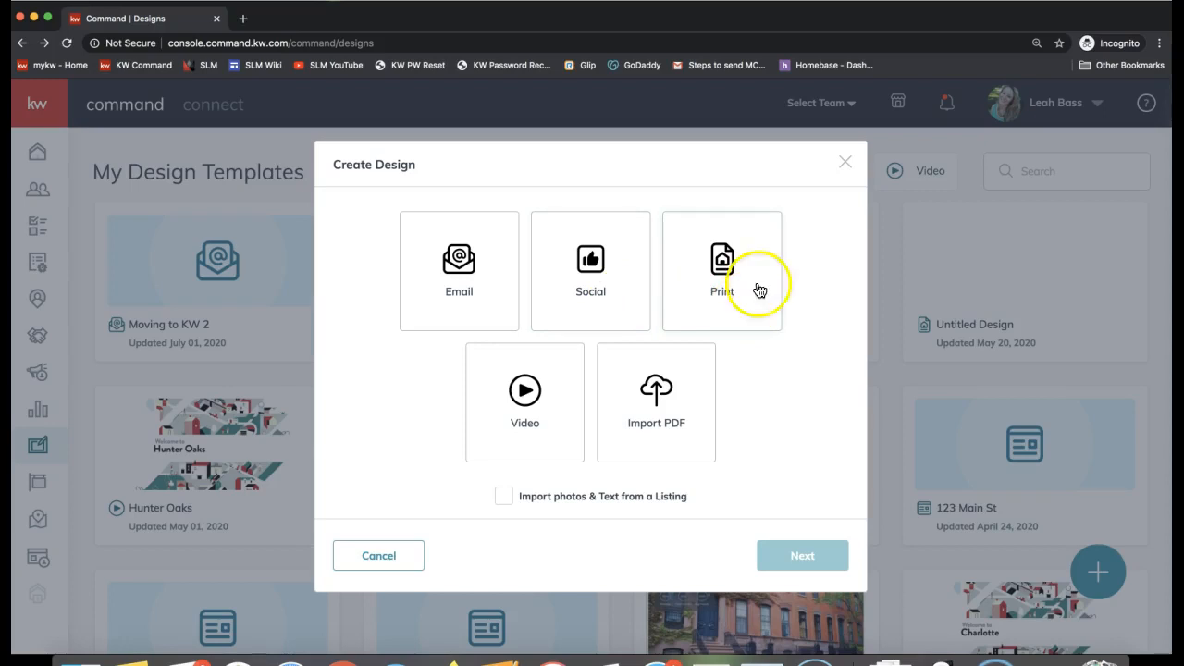
left_click(844, 164)
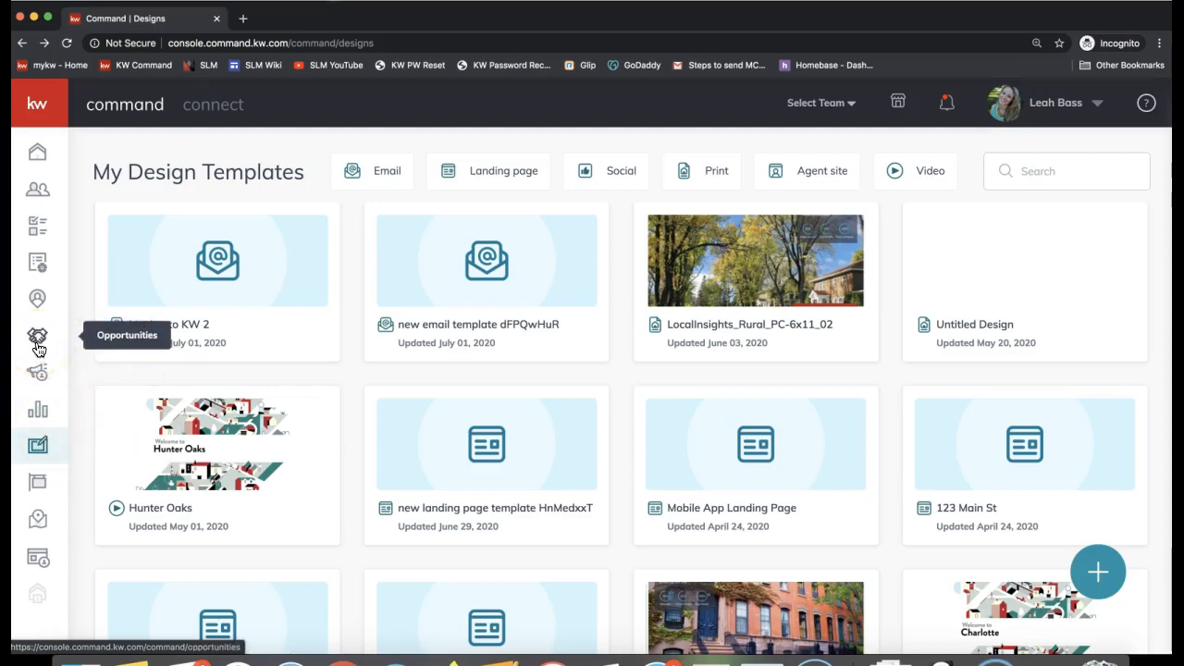
Go to Campaigns, confirming Leave, and locate the Quick Posts section.
left_click(38, 374)
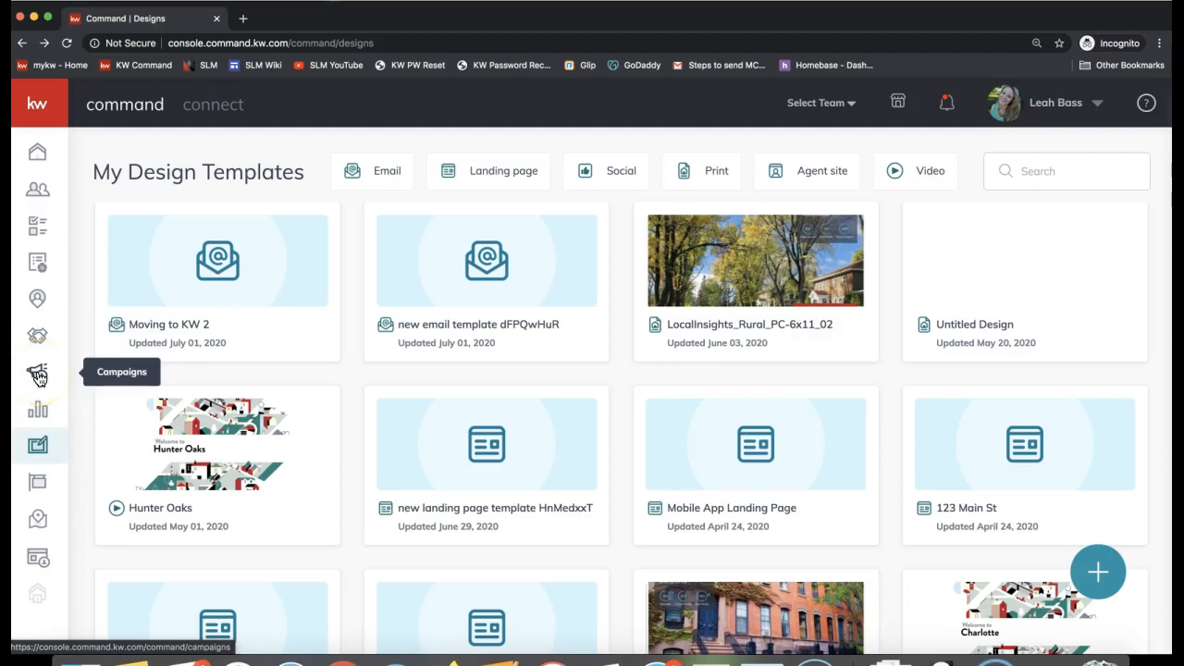
left_click(693, 225)
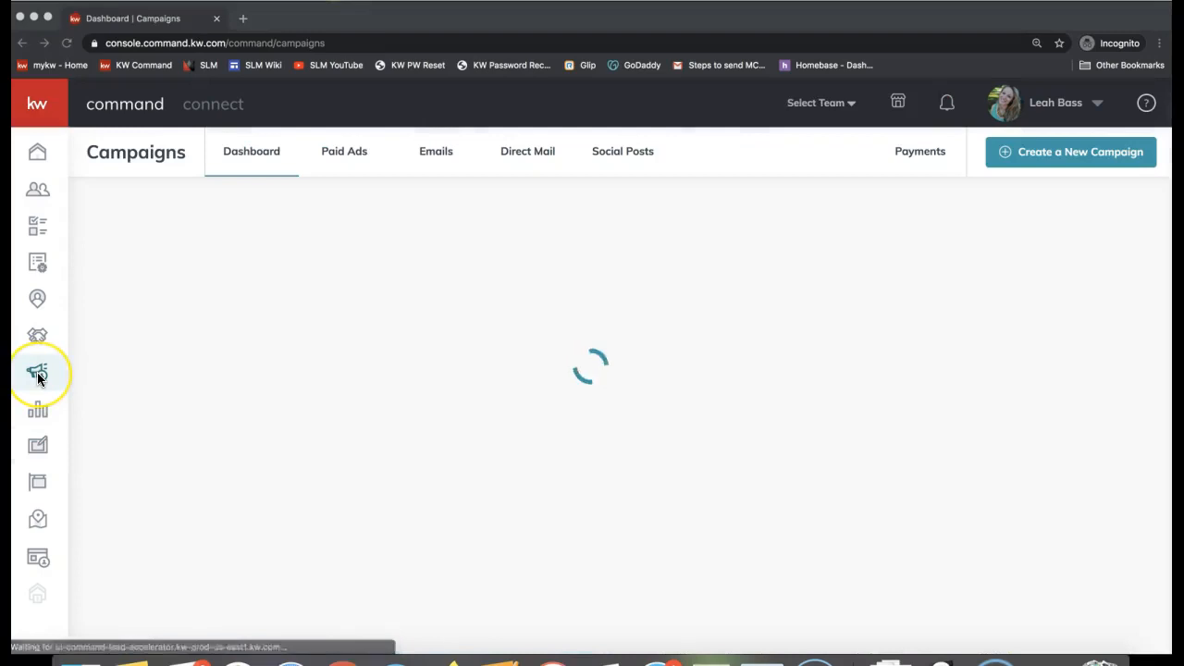
scroll(438, 379, "down", 2)
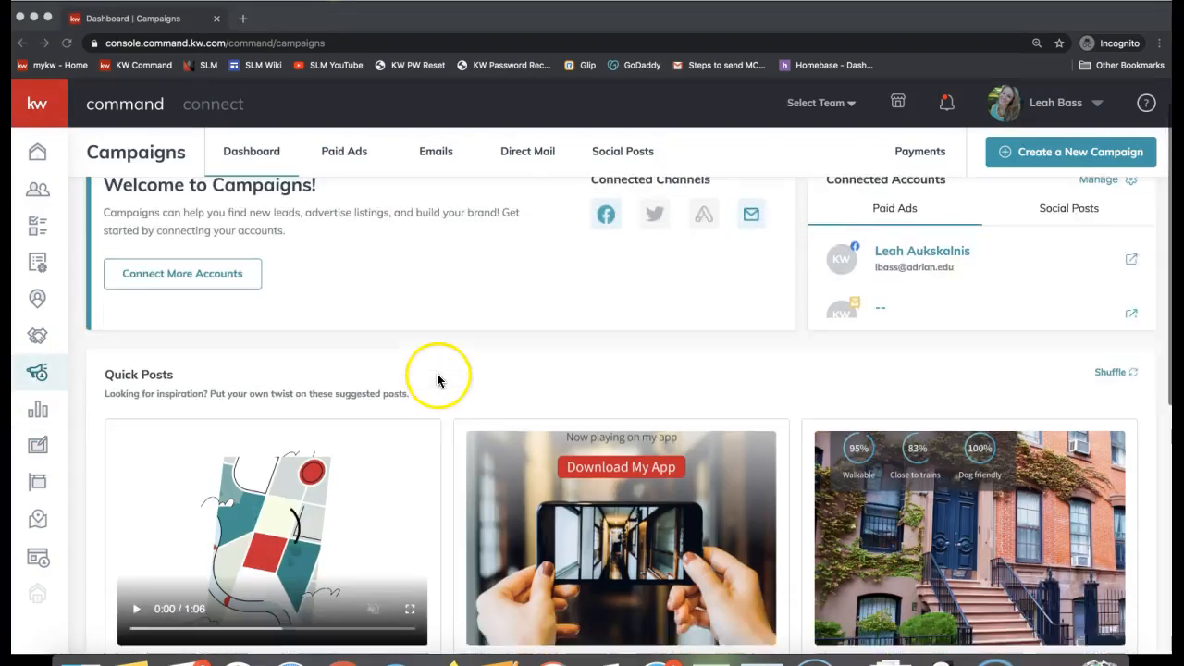
scroll(438, 380, "down", 2)
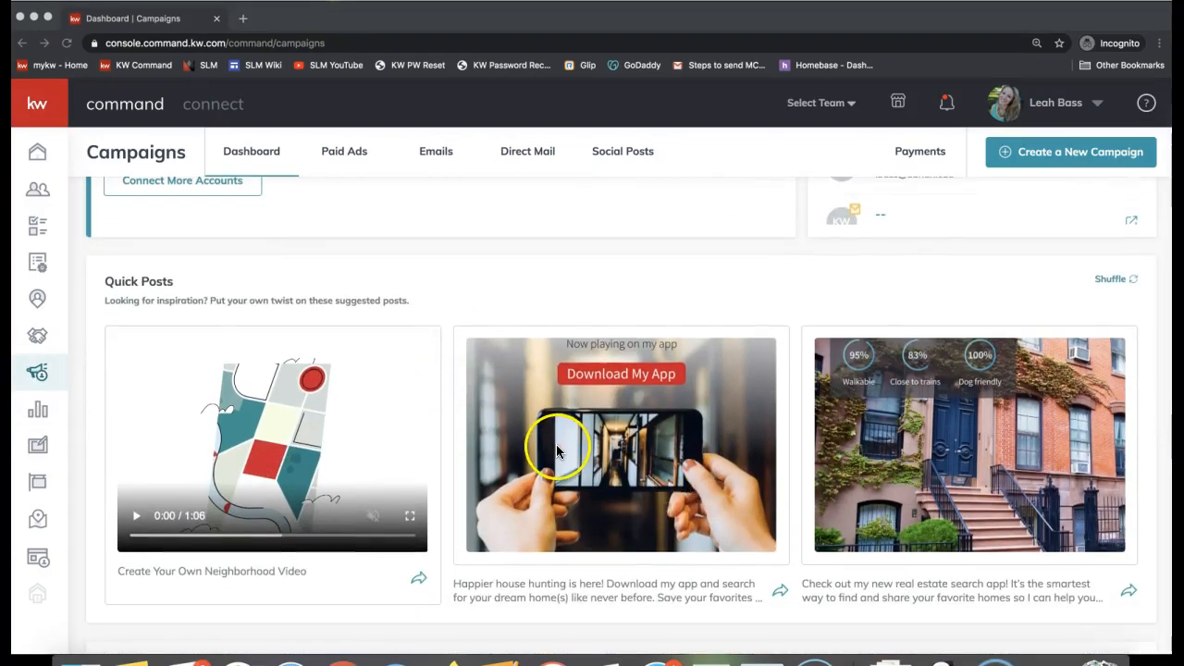
triple_click(123, 282)
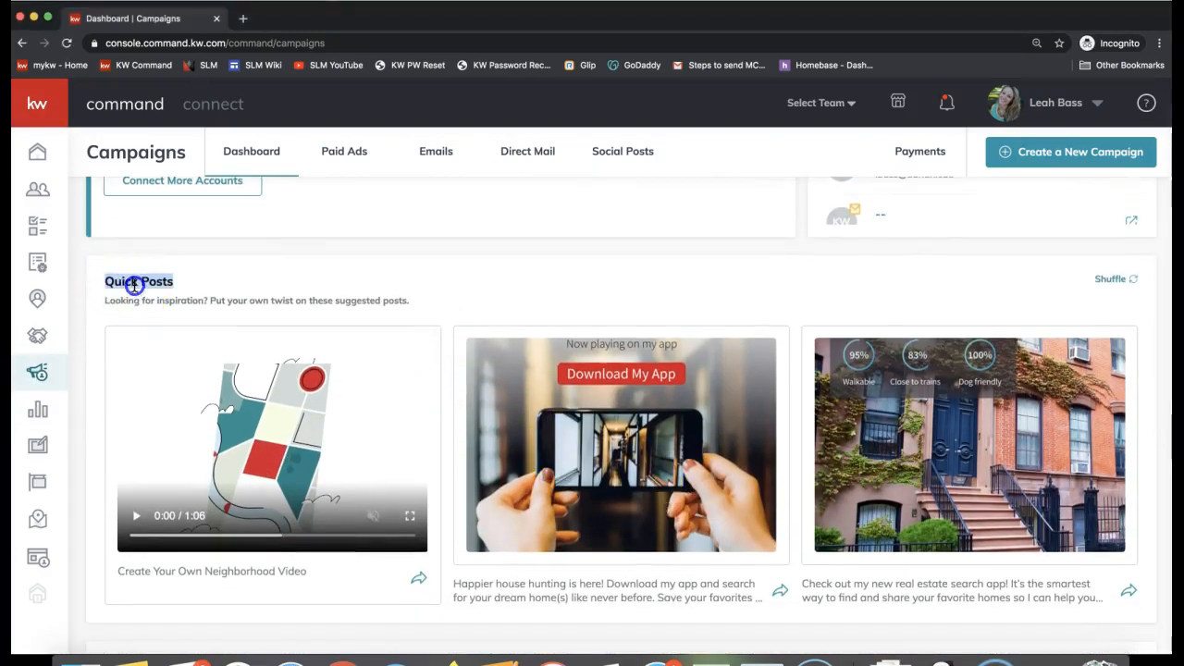
left_click(33, 380)
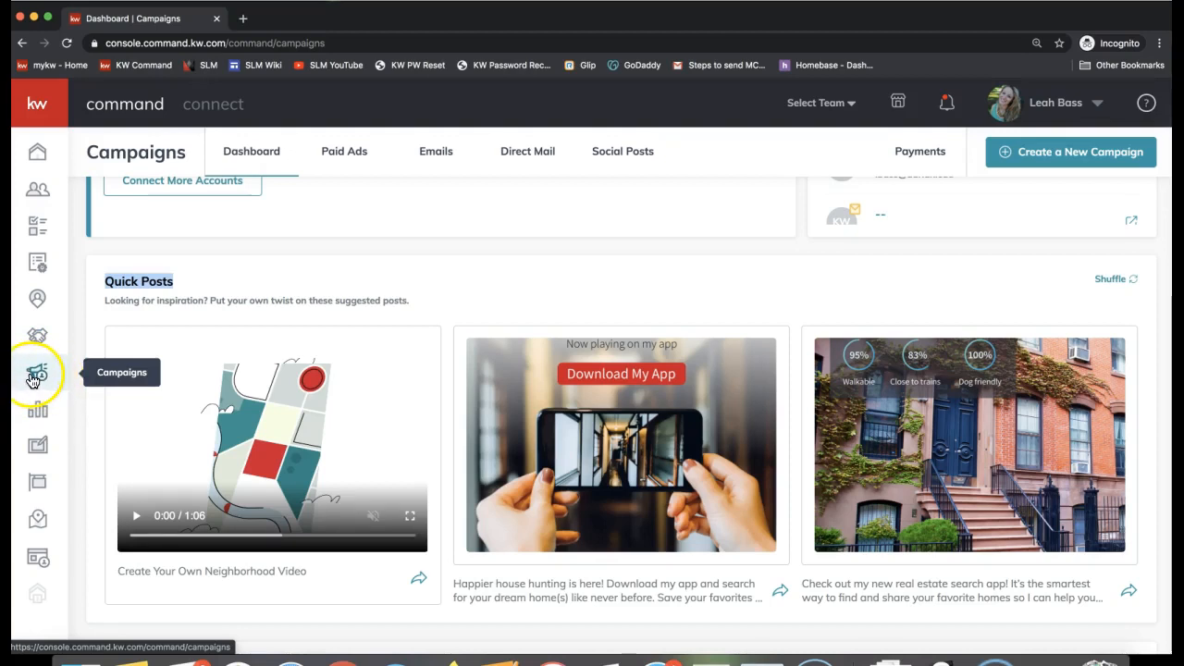
Save the Download My App quick-post image to Downloads as 'Download App'.
right_click(591, 385)
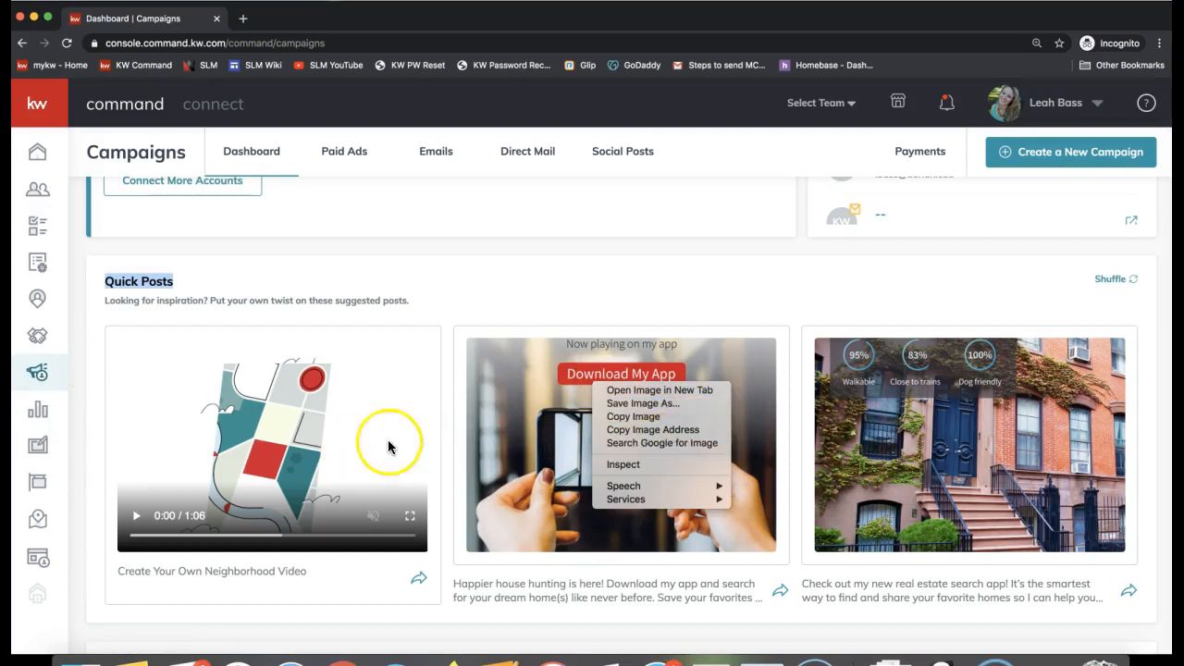
left_click(663, 405)
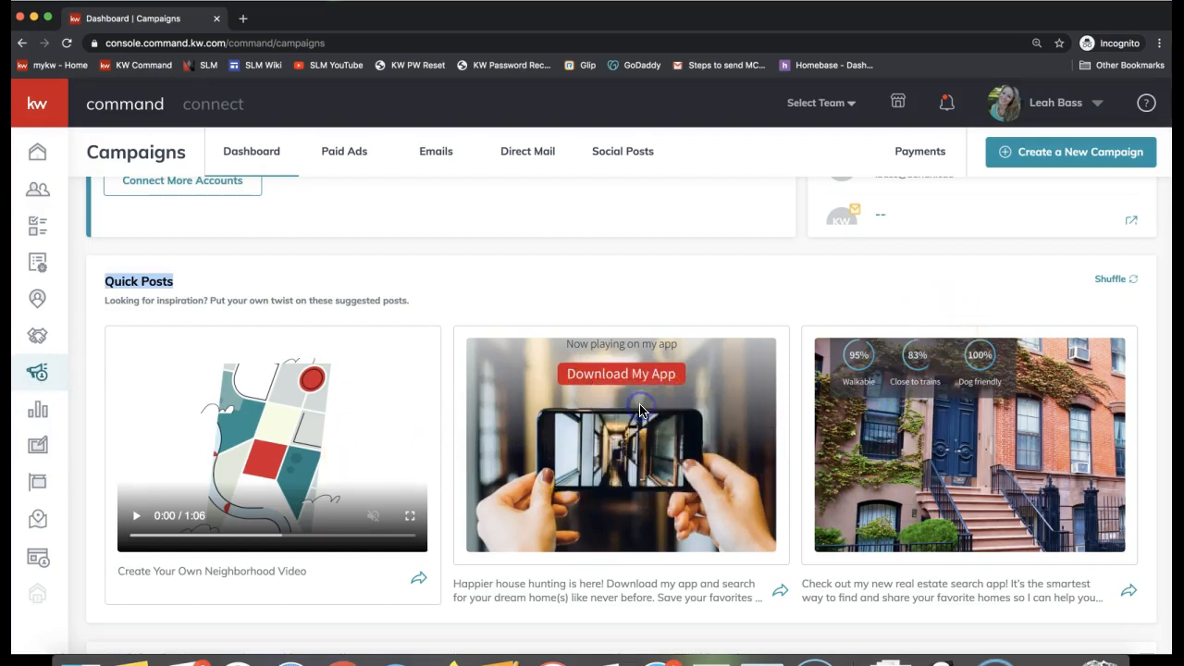
left_click(393, 216)
type("Download App")
key("Return")
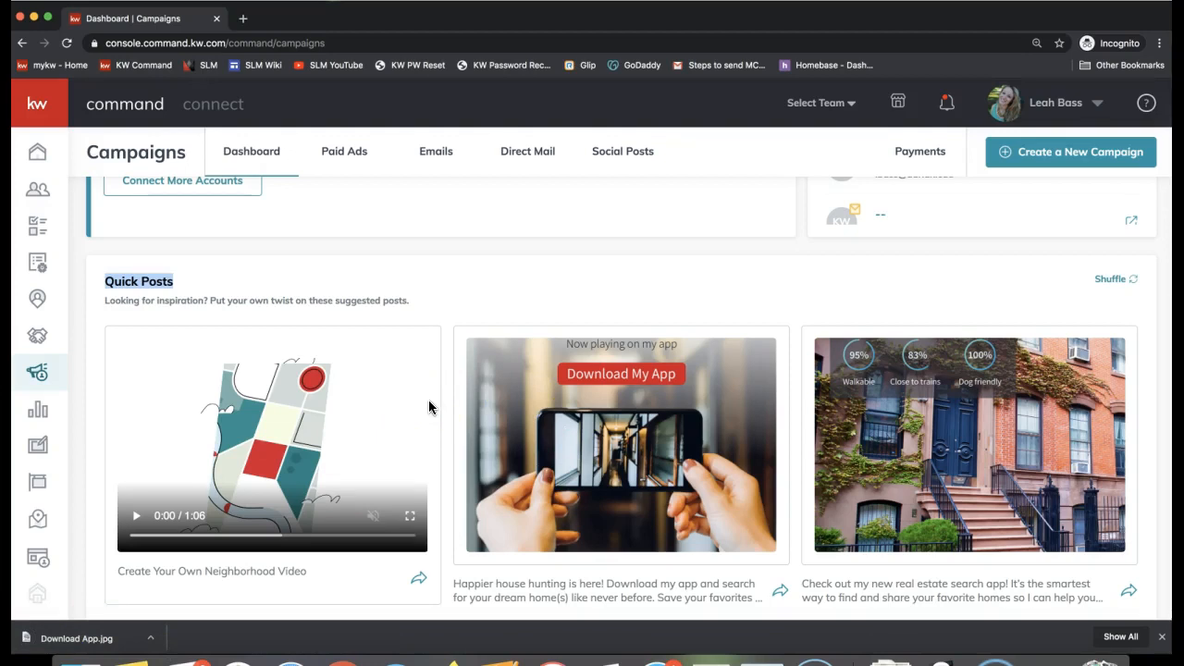
left_click(39, 446)
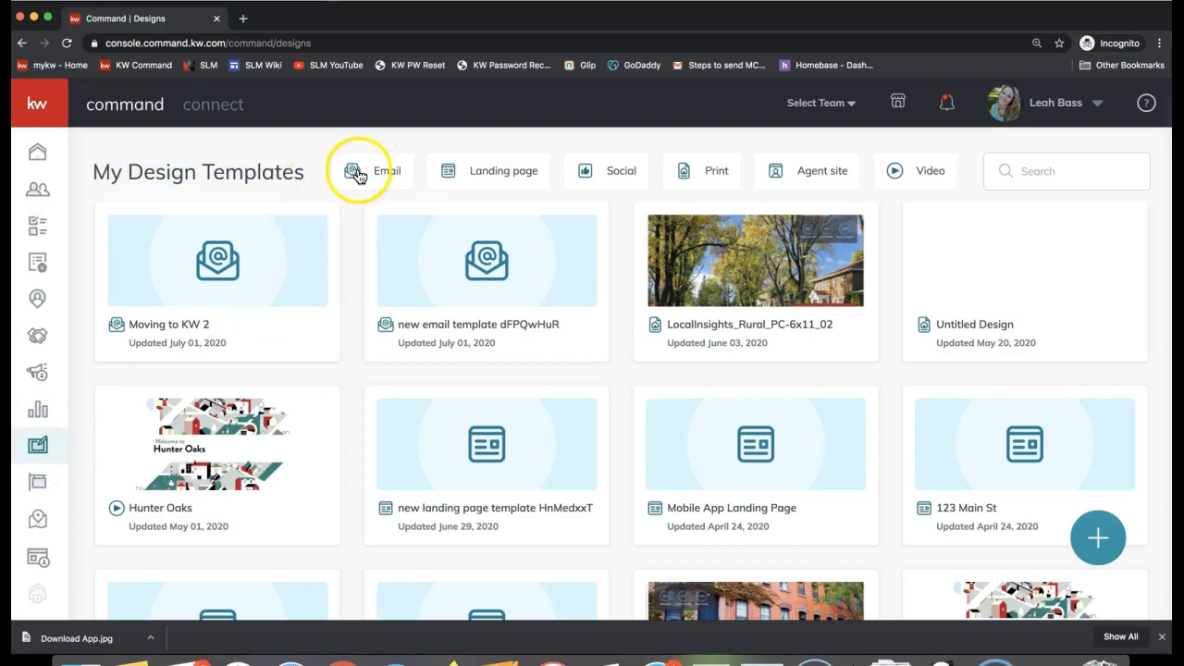
Open the Moving to KW 2 card from the templates list in the email editor.
mouse_move(254, 331)
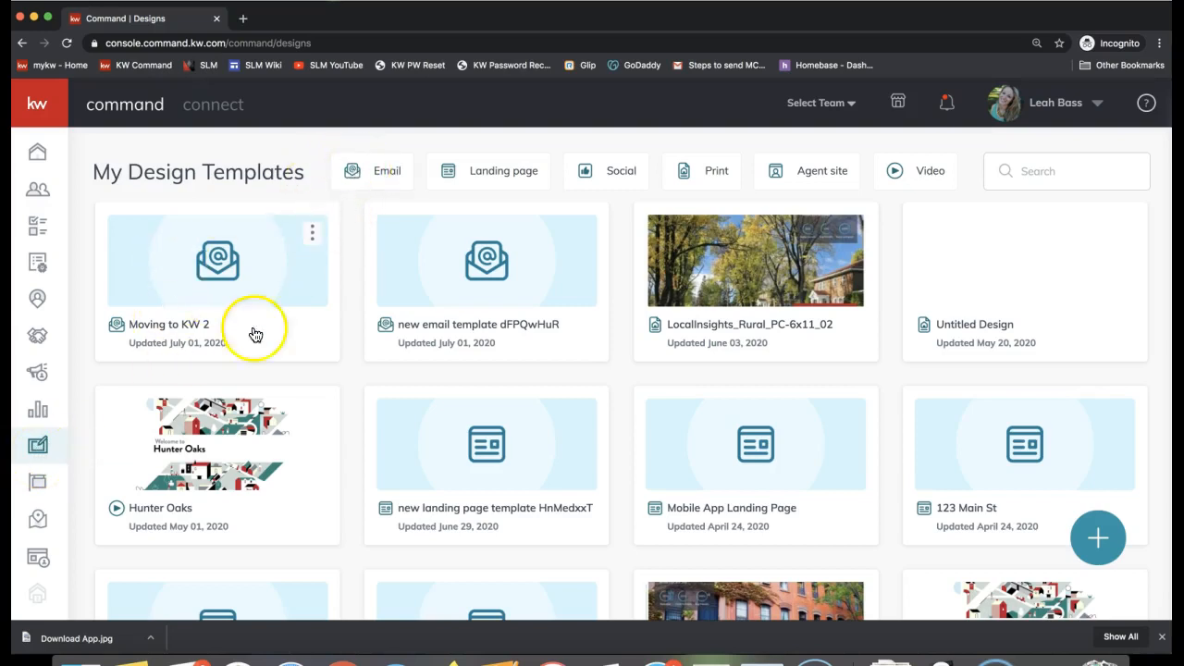
left_click(314, 239)
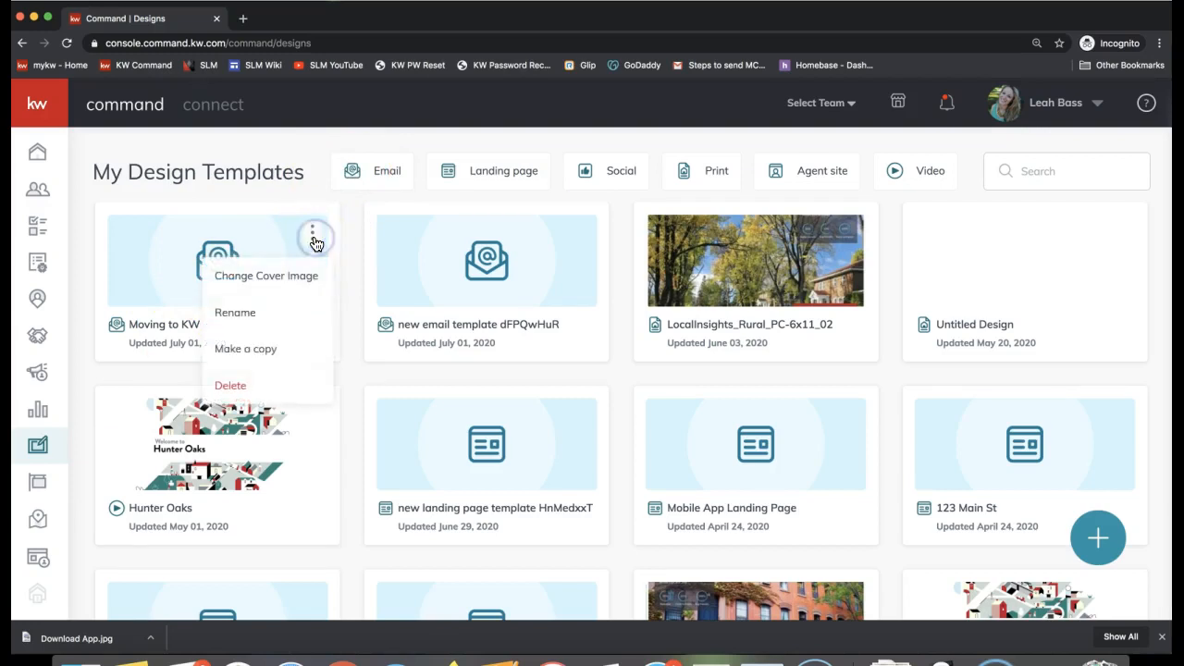
left_click(305, 235)
left_click(213, 324)
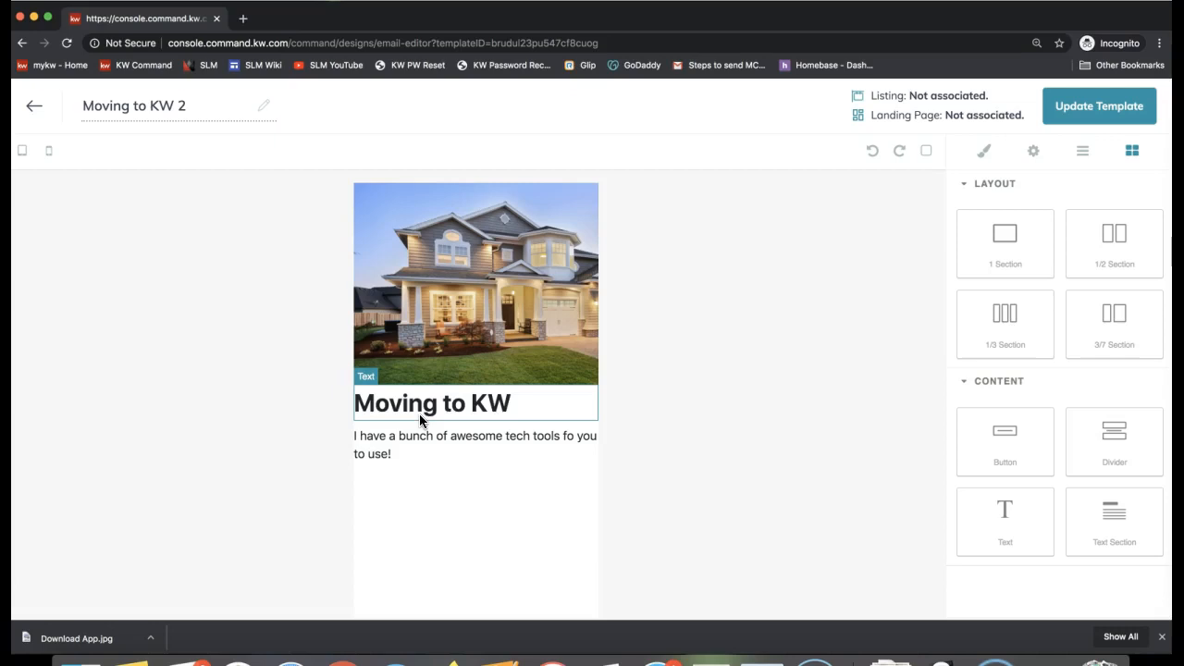
scroll(1090, 490, "down", 3)
Drop an Image block below the body text and fill it with Download App.jpg uploaded from Downloads.
left_click_drag(1000, 462, 478, 510)
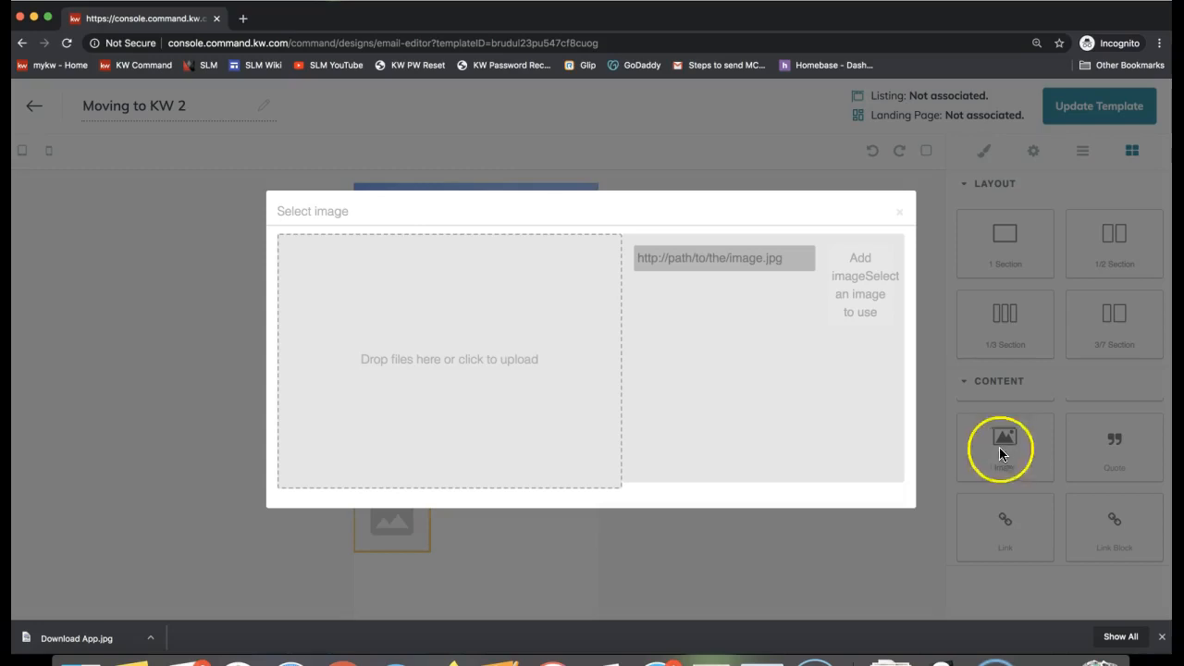
left_click(459, 353)
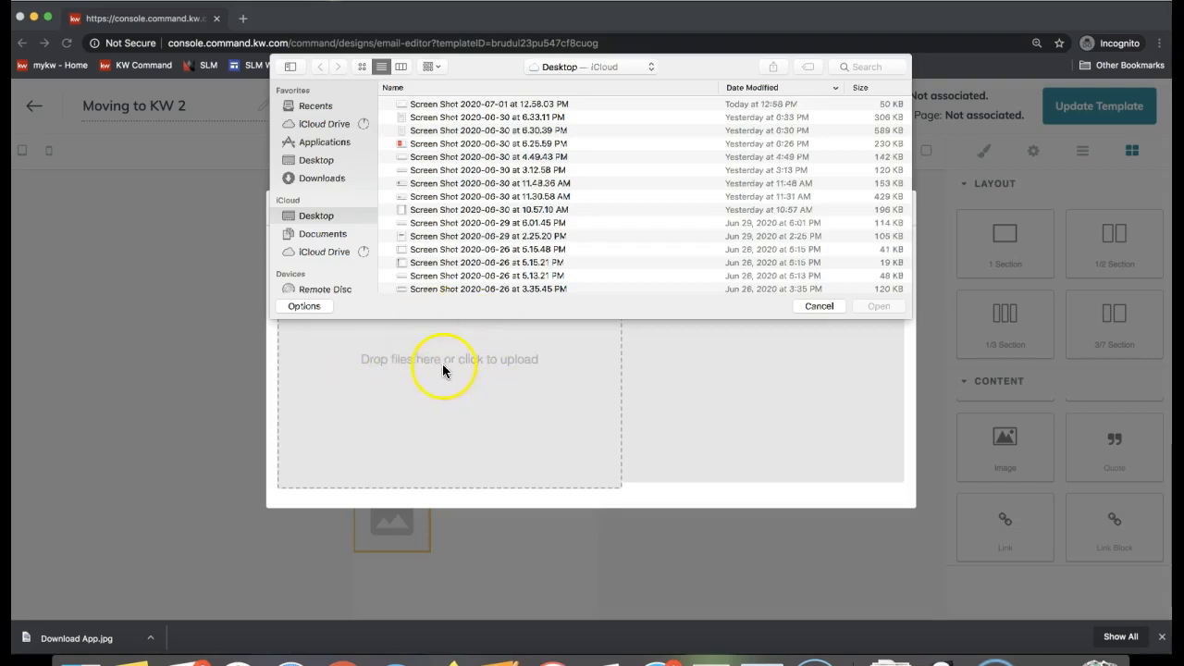
left_click(319, 177)
left_click(470, 106)
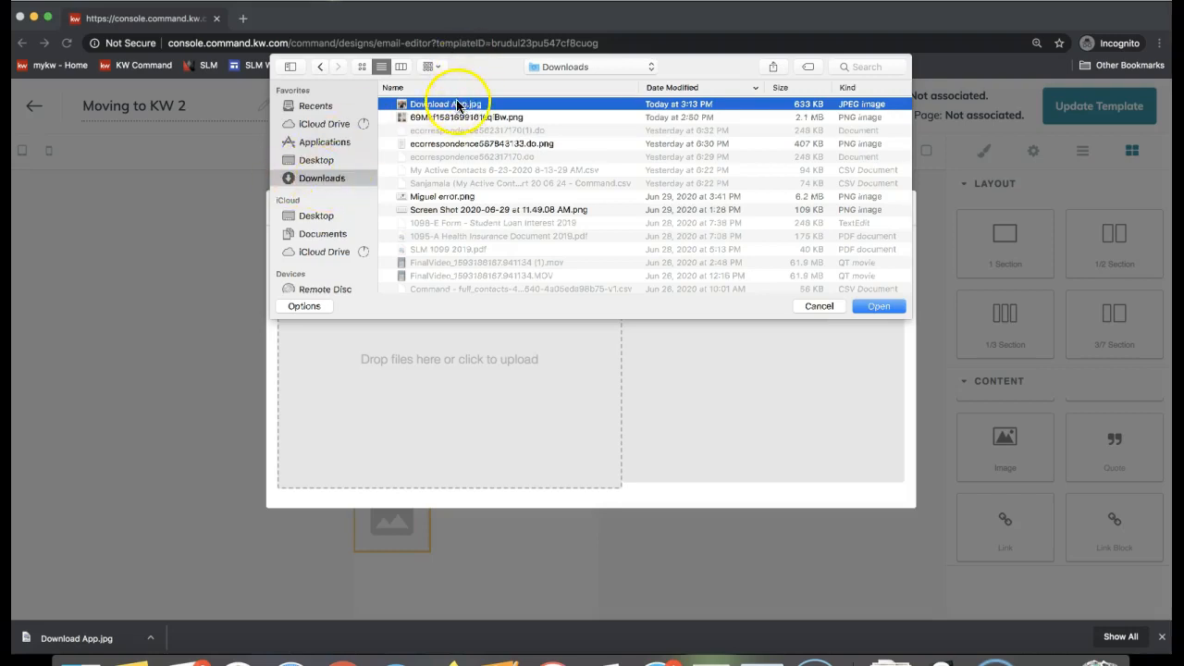
double_click(443, 103)
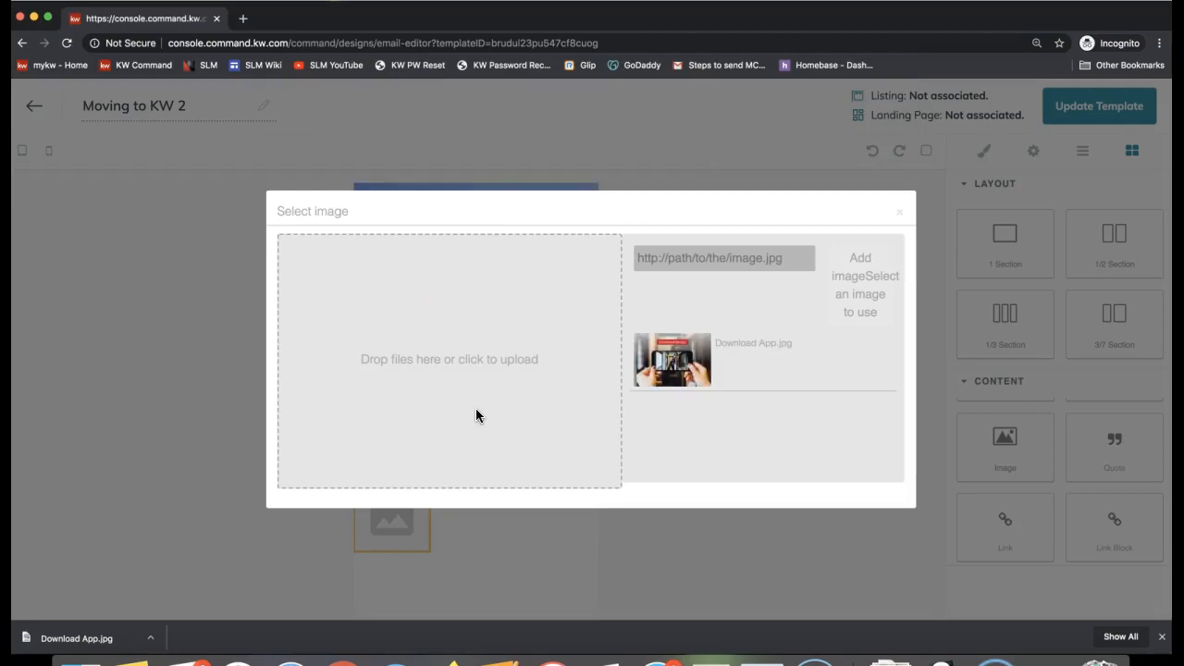
left_click(686, 372)
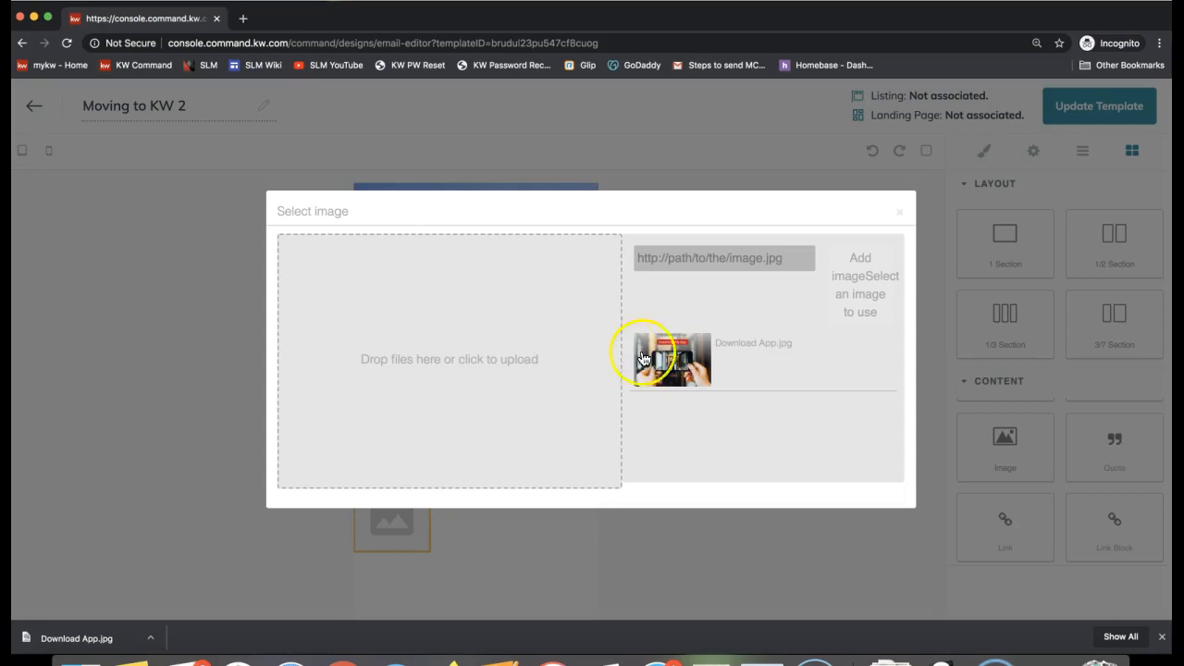
left_click(686, 370)
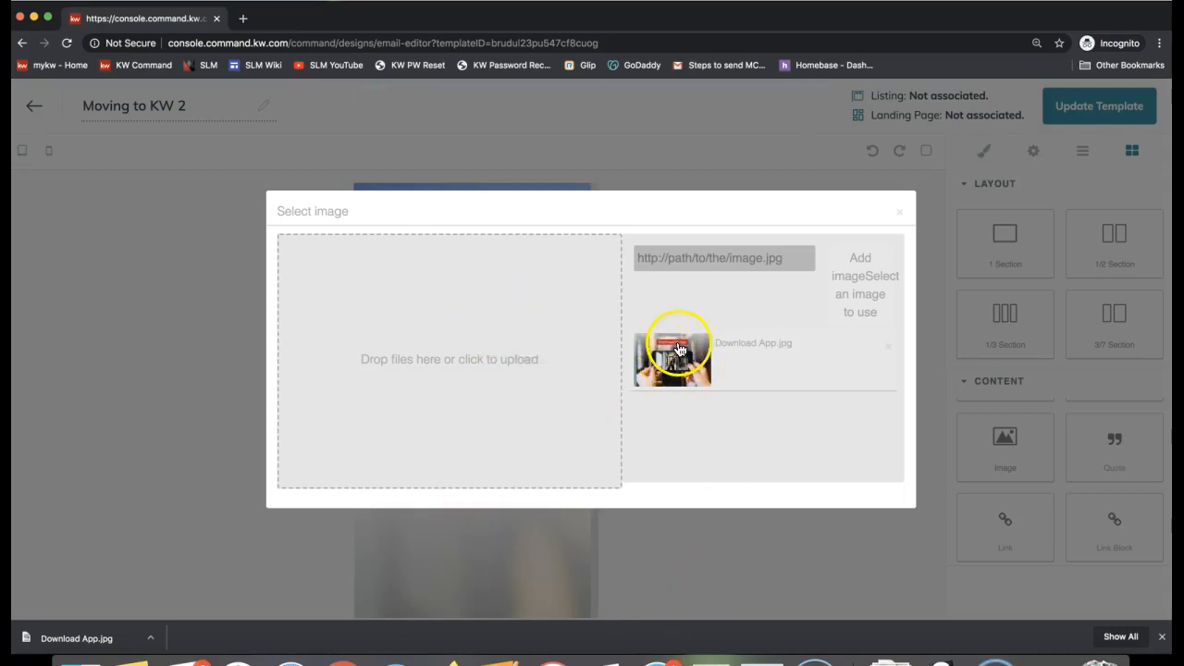
left_click(867, 276)
Resize the Download App graphic by its handles until it fills the full email column width.
left_click(899, 212)
left_click(392, 515)
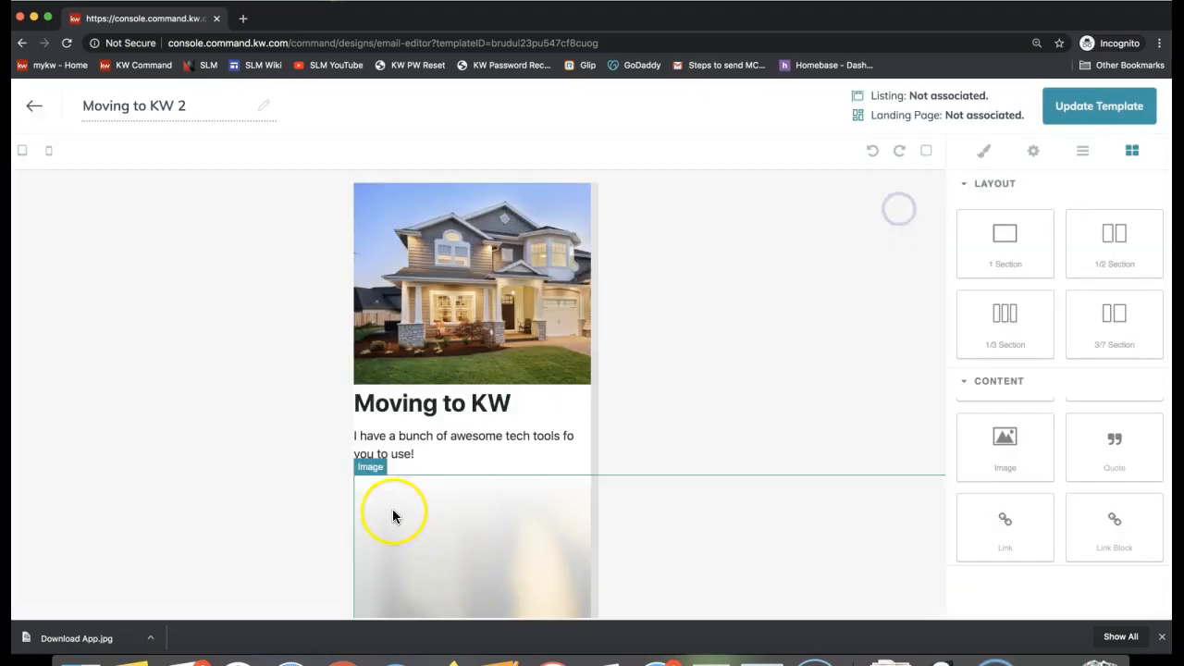
scroll(395, 511, "down", 1)
left_click_drag(354, 416, 682, 638)
left_click_drag(592, 417, 531, 555)
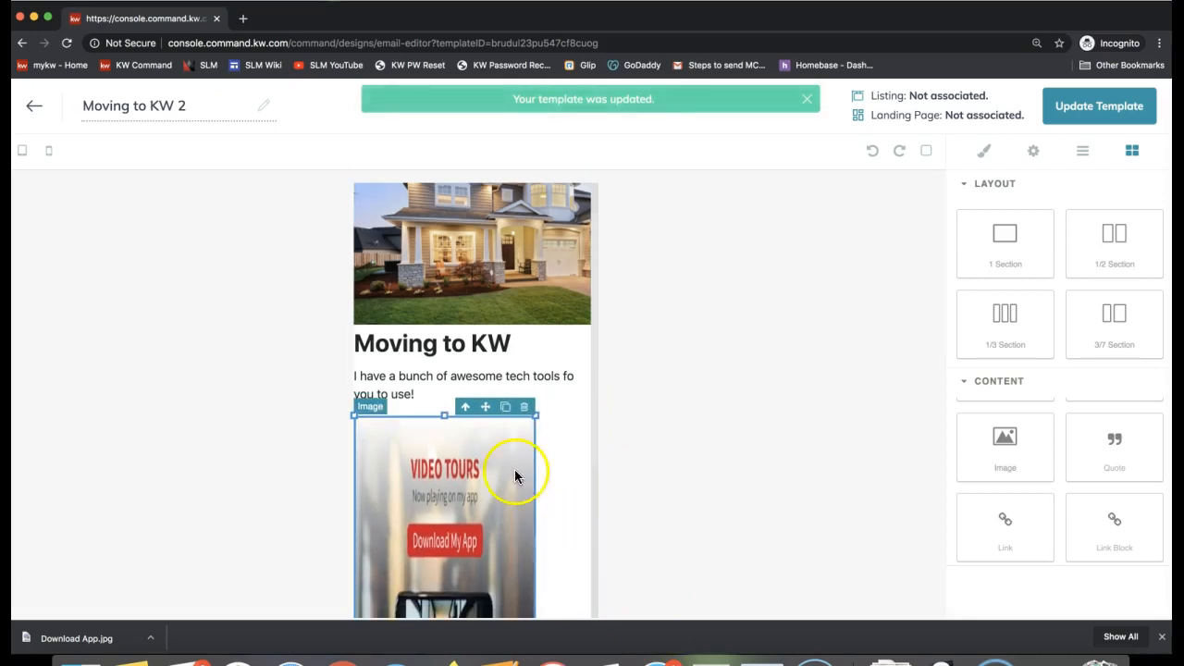
scroll(518, 471, "down", 3)
left_click_drag(531, 613, 455, 359)
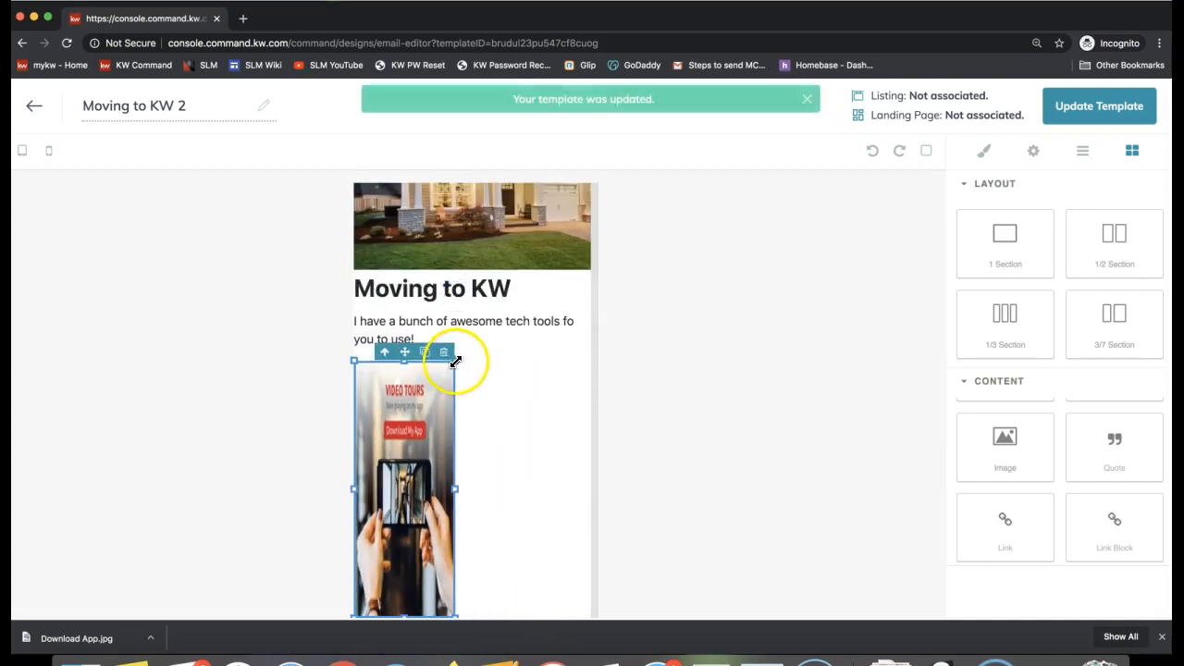
left_click_drag(457, 490, 666, 502)
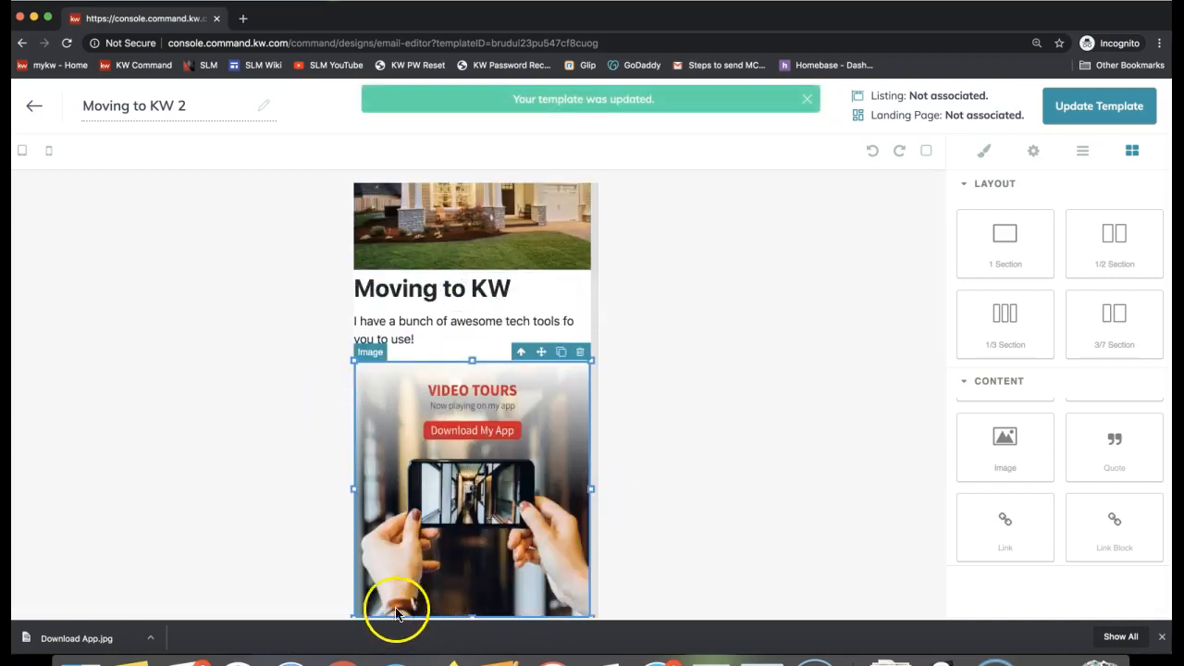
left_click_drag(353, 614, 375, 454)
left_click_drag(571, 380, 609, 379)
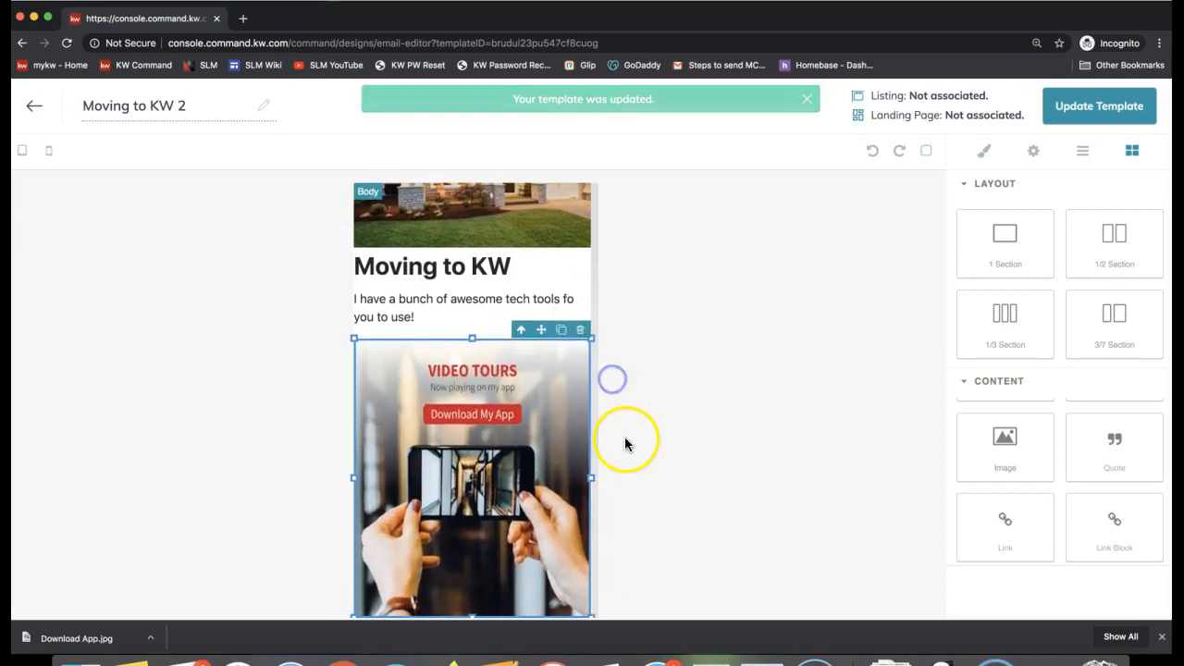
scroll(460, 470, "up", 3)
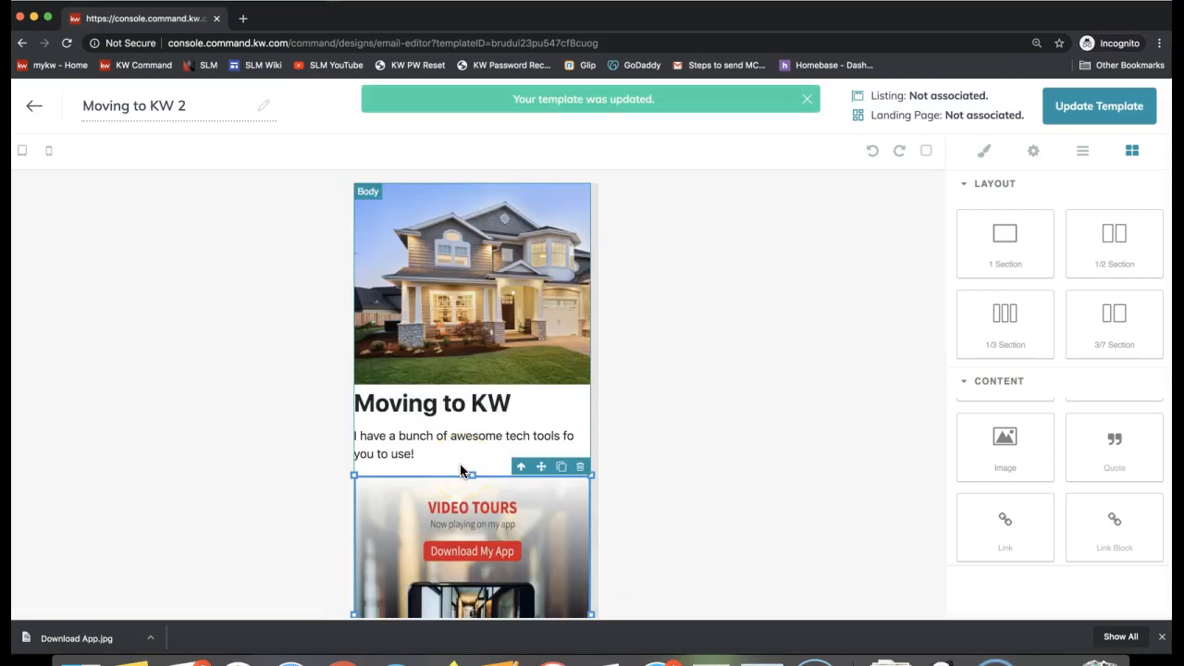